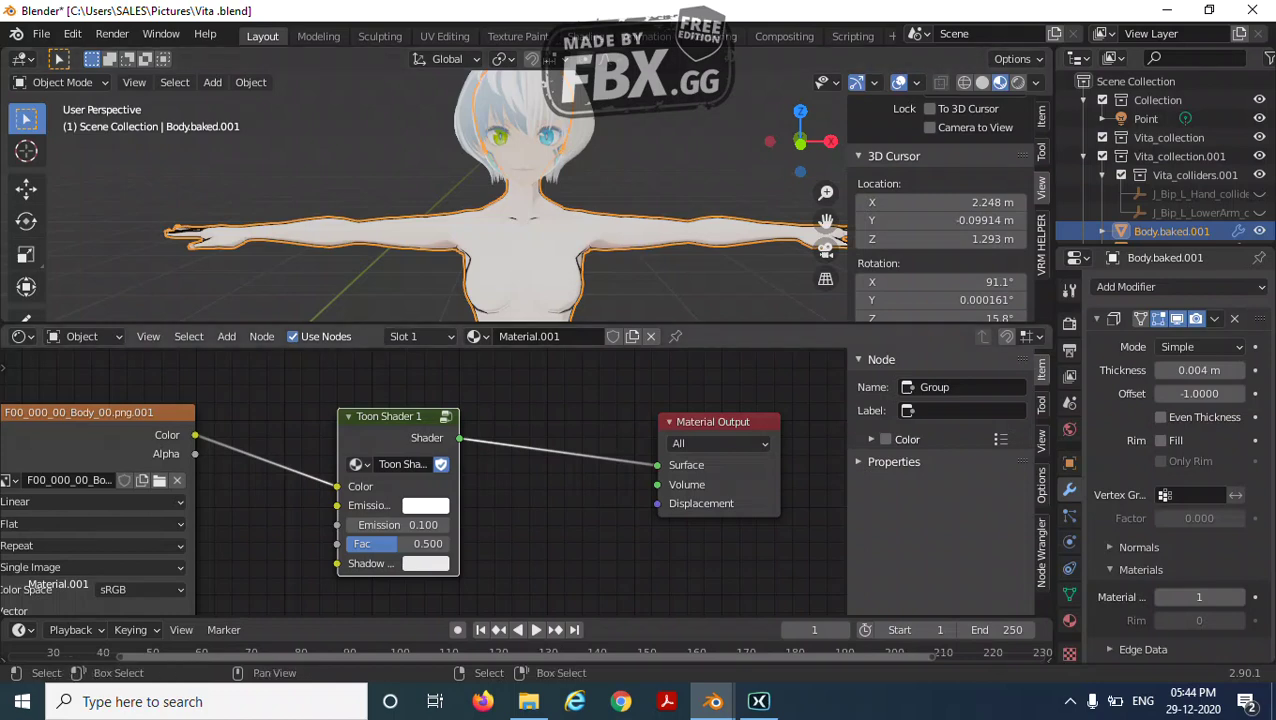
Try other Offset values for the body's Solidify outline and return the Offset to -1.0000.
scroll(524, 196, "down", 3)
mouse_move(524, 196)
middle_mouse_down()
mouse_move(484, 202)
mouse_move(522, 200)
middle_mouse_up()
key("alt+a")
scroll(524, 196, "up", 4)
scroll(516, 197, "down", 5)
scroll(740, 230, "up", 2)
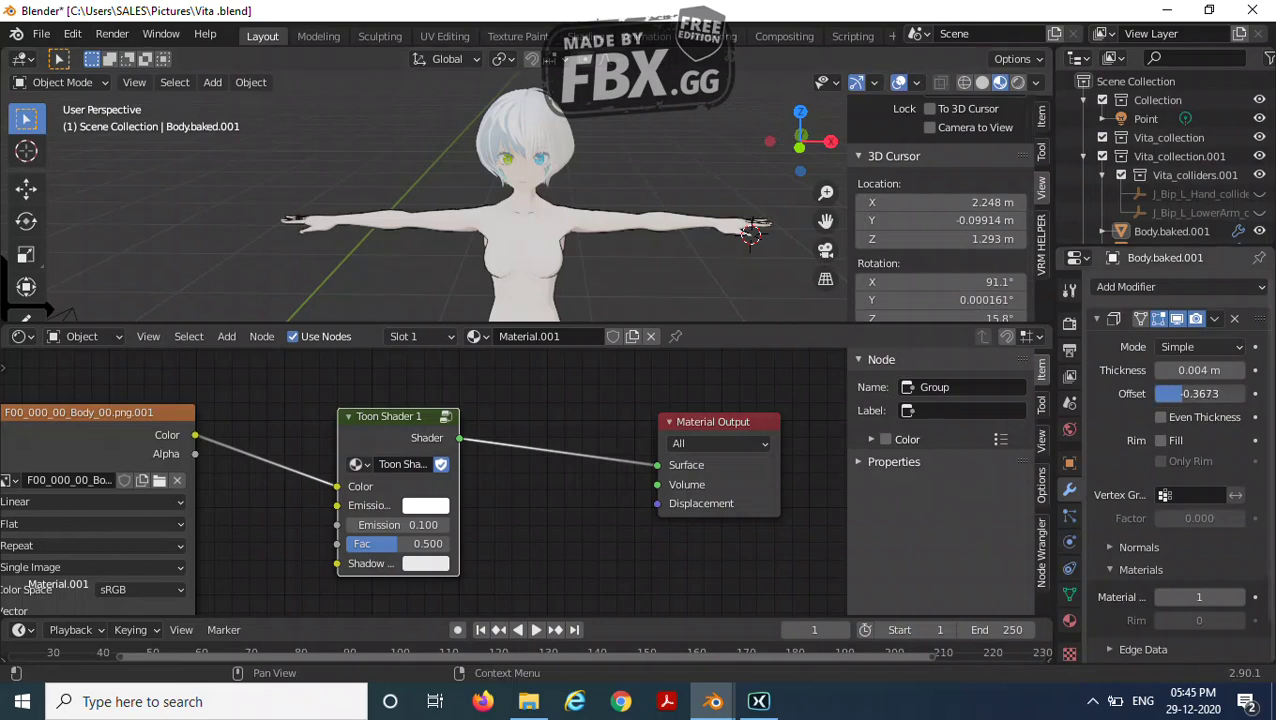
left_click_drag(1199, 393, 1165, 393)
middle_click_drag(600, 200, 642, 220)
middle_click_drag(530, 200, 540, 200)
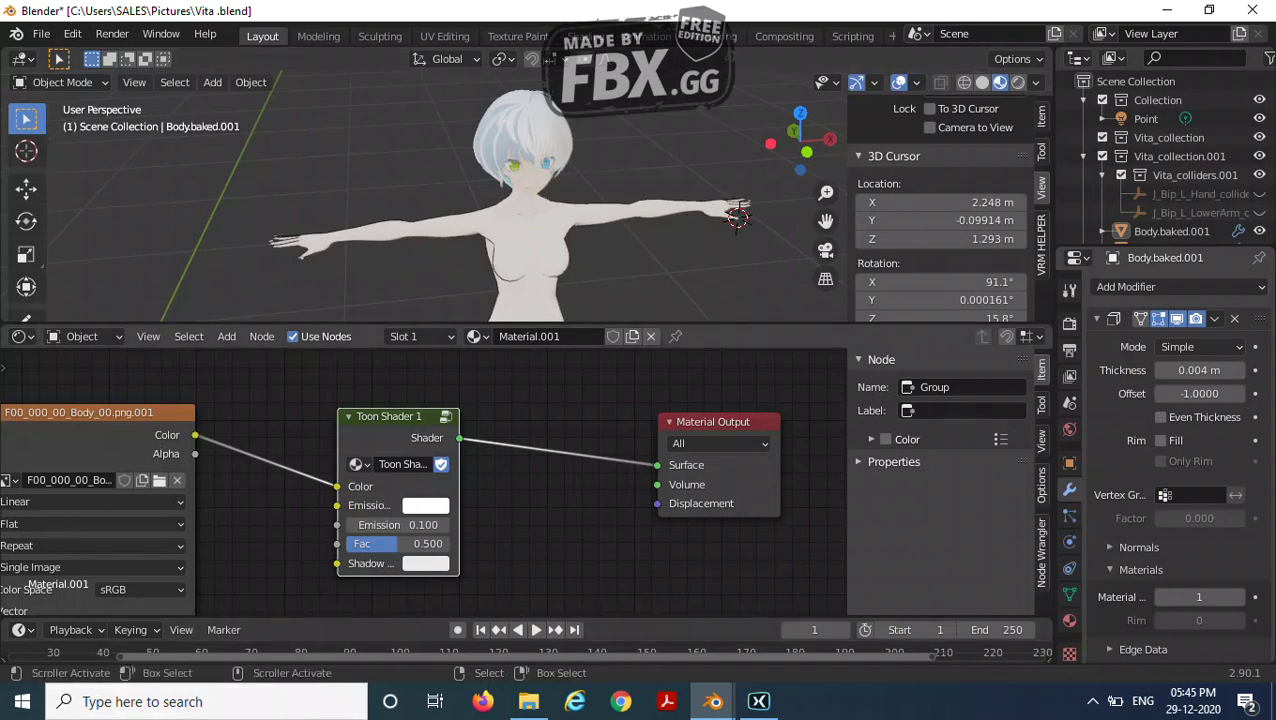
Delete the Toon Shader 1 and body image texture nodes from the body material.
key("x")
left_click(97, 412)
key("x")
Add a Diffuse BSDF node and connect its BSDF output to the Material Output's Surface.
scroll(425, 500, "down", 1)
middle_click_drag(425, 510, 400, 532)
scroll(415, 470, "up", 2)
scroll(400, 532, "down", 1)
key("shift+a")
left_click(310, 419)
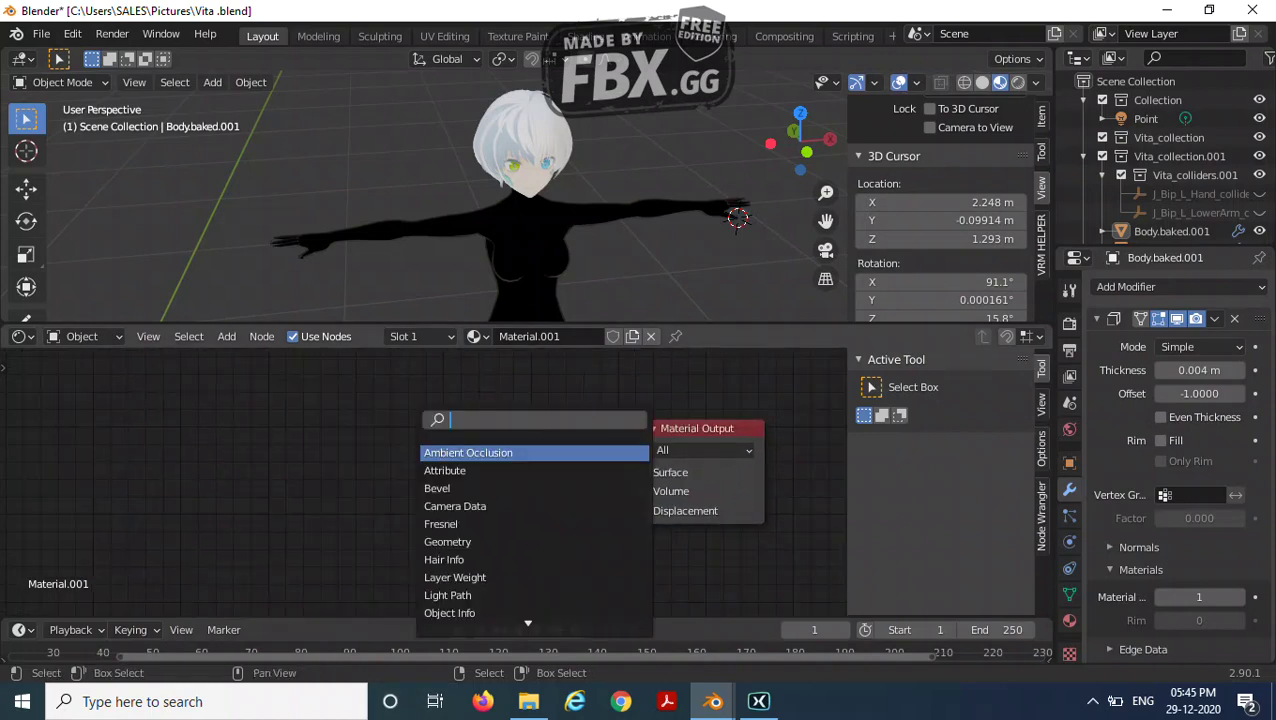
type("di")
key("Return")
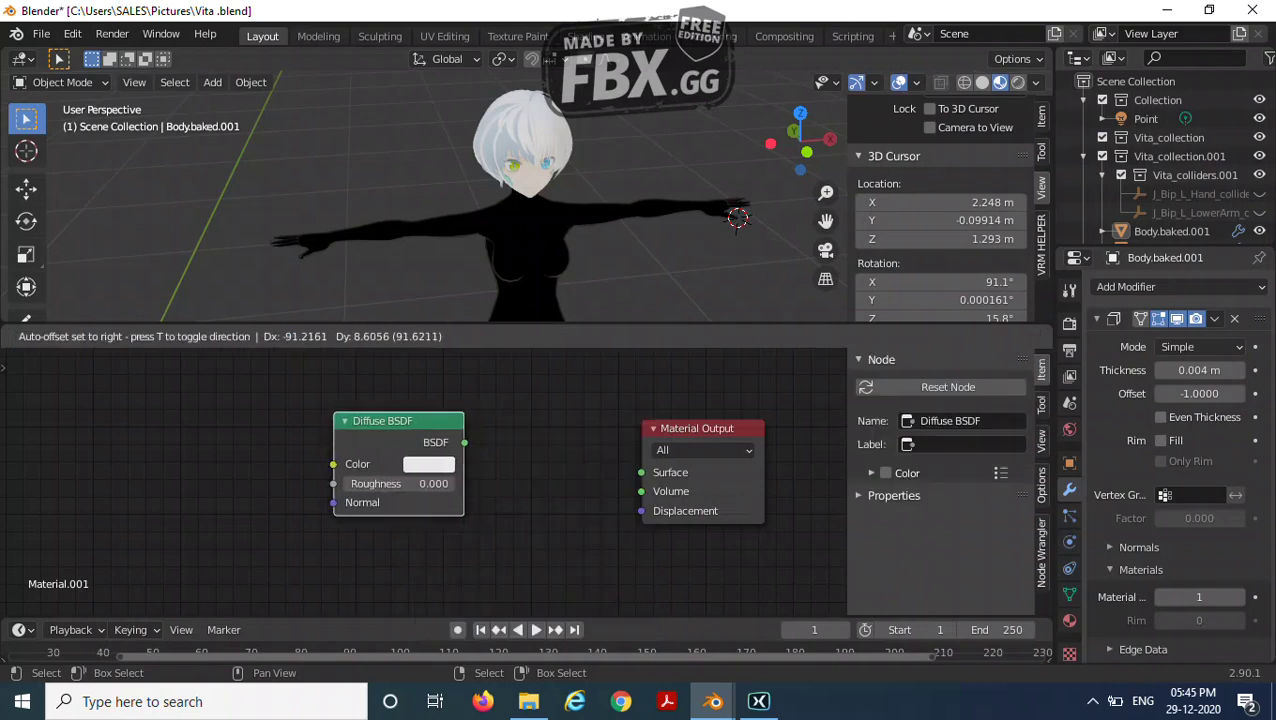
left_click(398, 460)
left_click_drag(464, 441, 641, 472)
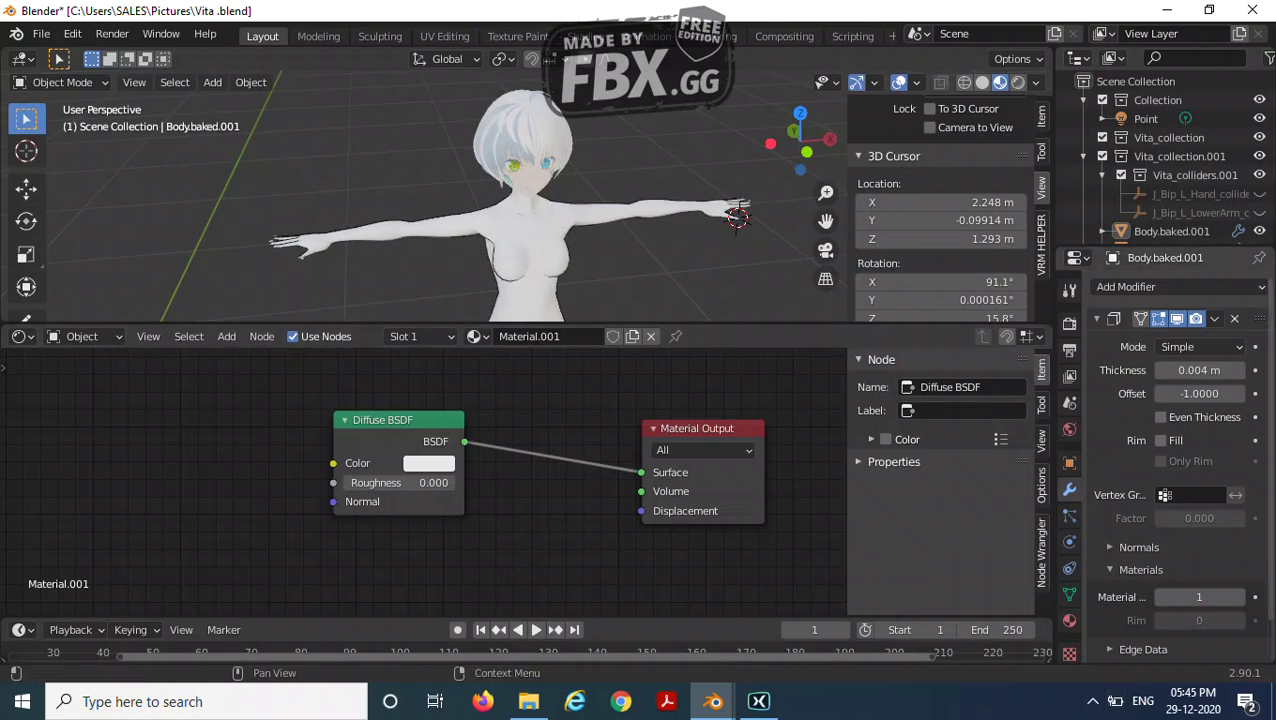
Remove the Solidify outline modifier from the body mesh.
key("x")
scroll(423, 481, "up", 1)
middle_click_drag(540, 470, 421, 485)
middle_click_drag(450, 250, 412, 197)
scroll(418, 200, "down", 4)
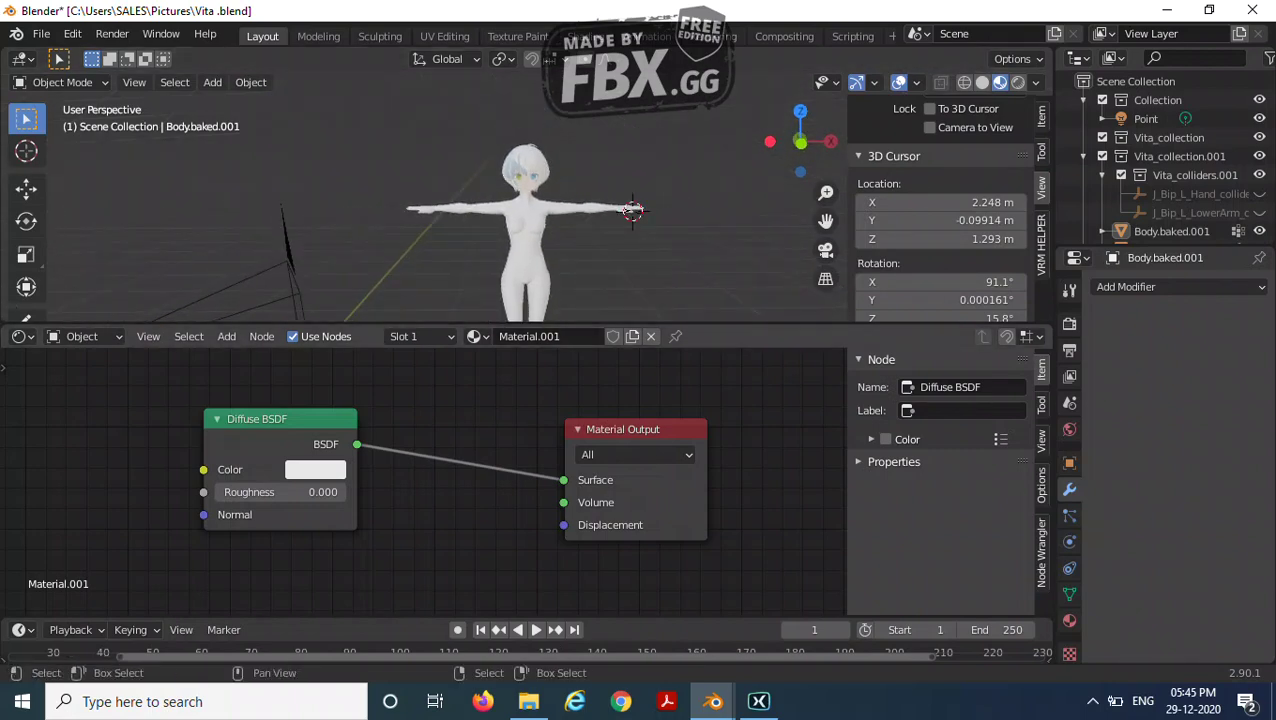
Move the Diffuse BSDF node away from the Material Output to make room between them.
left_click_drag(280, 419, 242, 423)
mouse_move(412, 197)
middle_mouse_down()
mouse_move(500, 200)
mouse_move(510, 215)
mouse_move(410, 200)
middle_mouse_up()
scroll(510, 215, "up", 3)
middle_click_drag(713, 210, 684, 210)
middle_click_drag(440, 470, 389, 492)
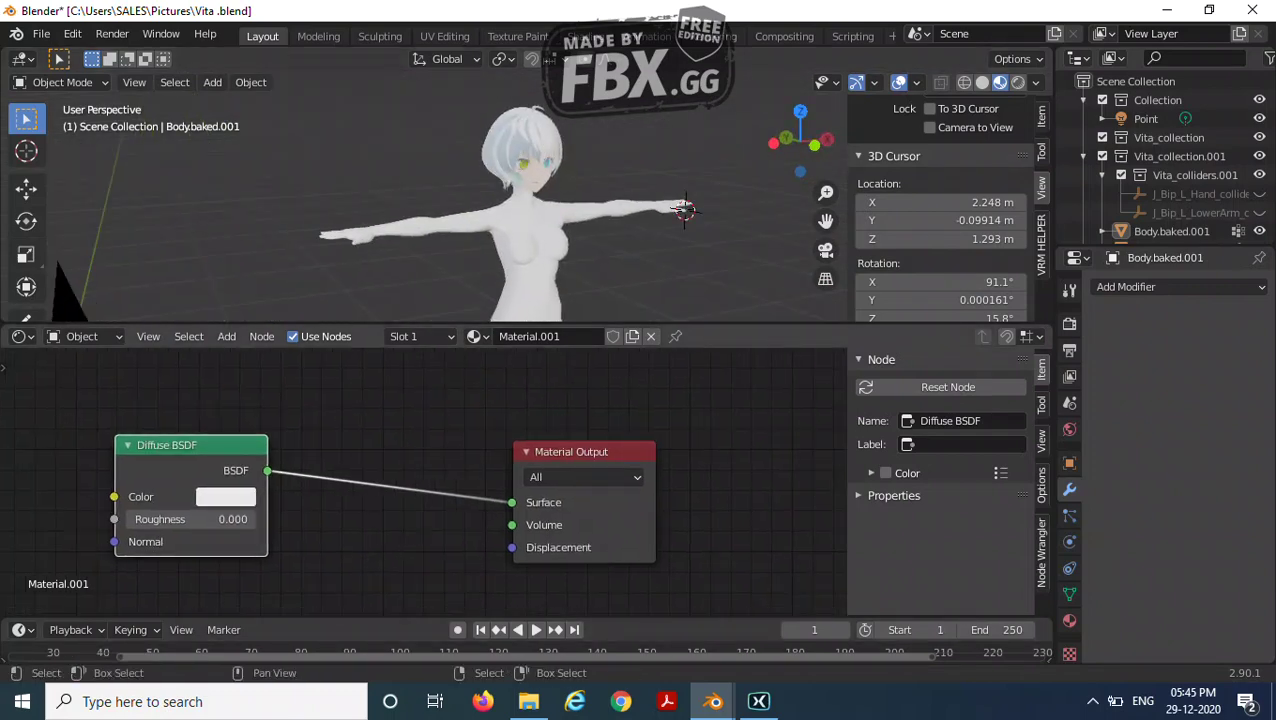
key("shift+a")
left_click(405, 399)
type("sh")
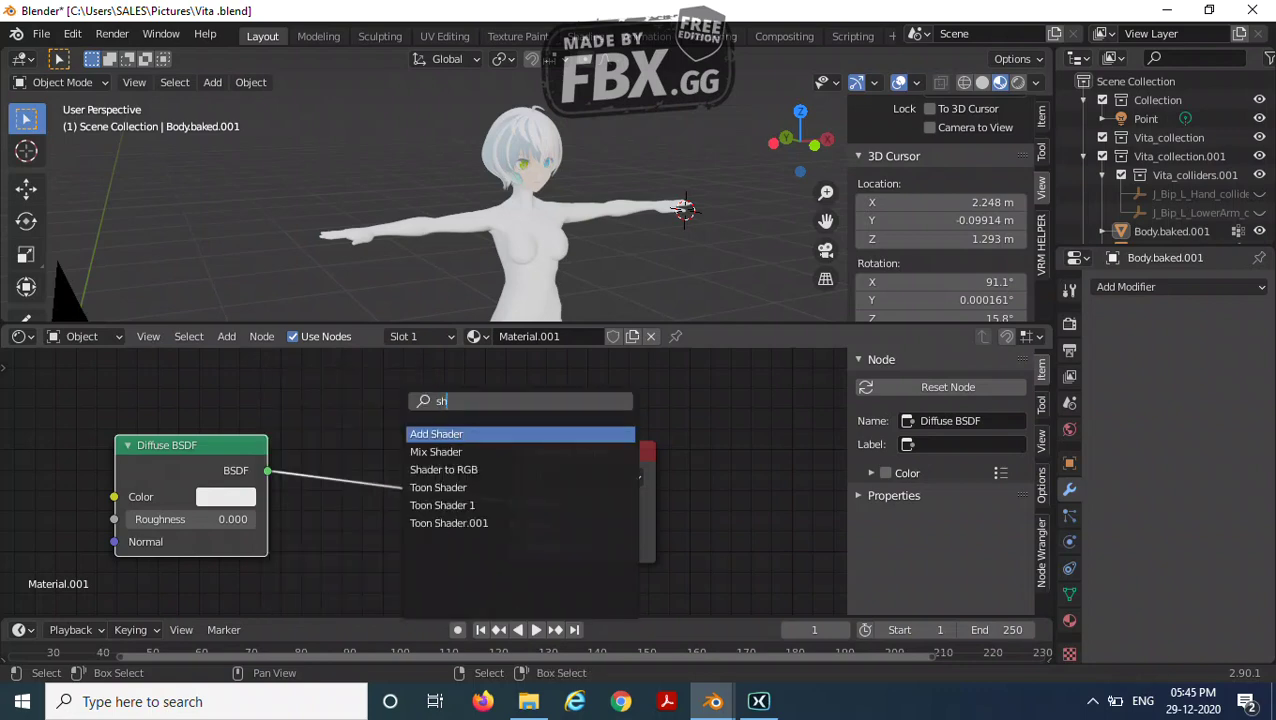
key("Down")
key("Down")
key("Down")
key("Return")
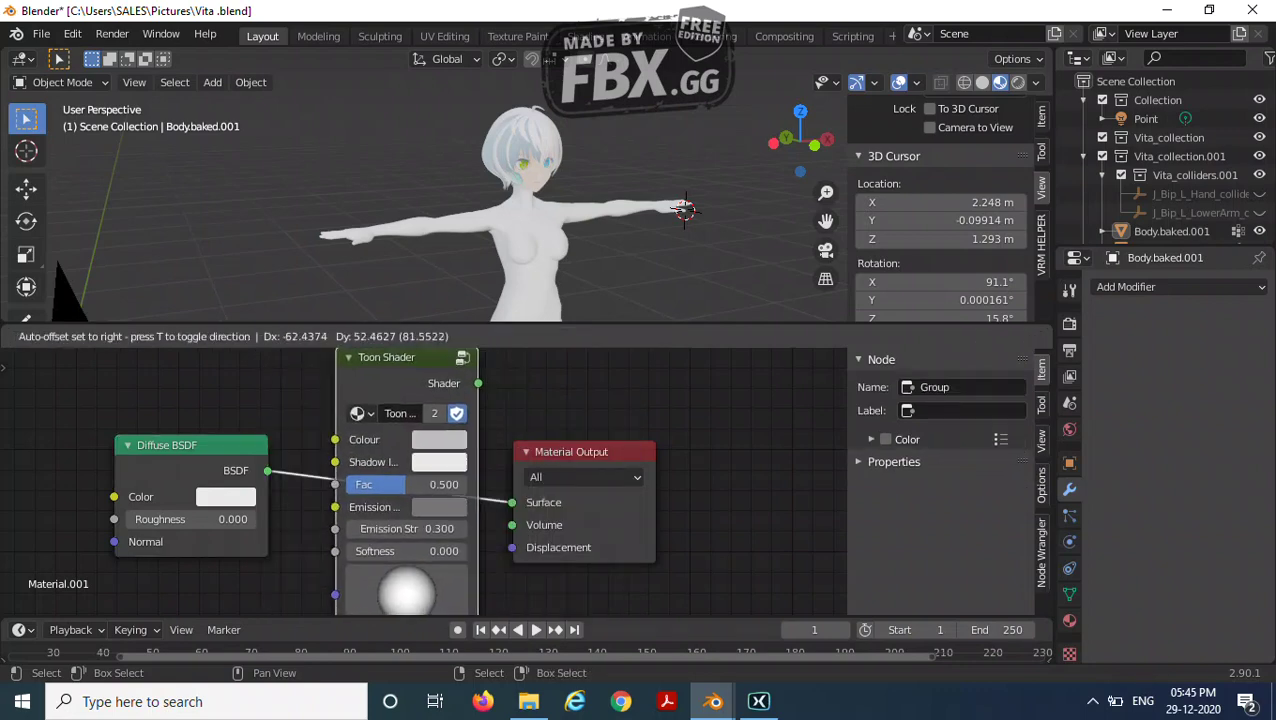
left_click(663, 350)
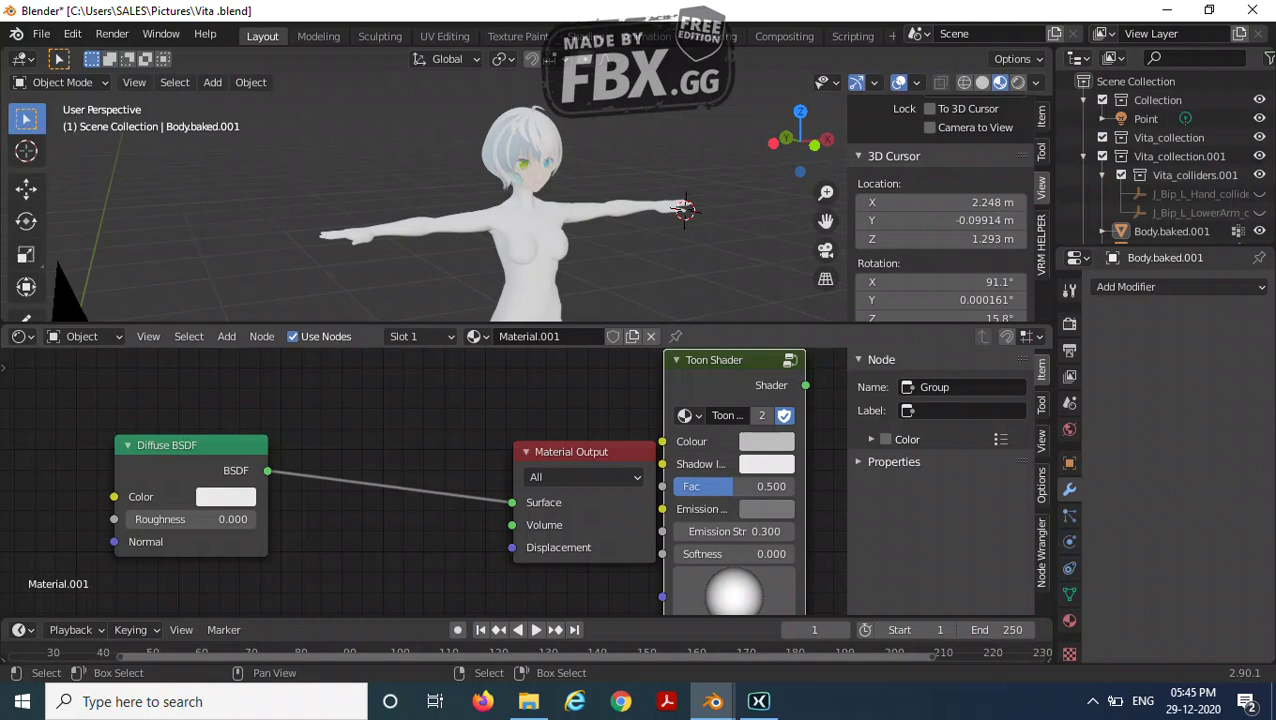
key("x")
Insert a Shader to RGB node between the Diffuse BSDF and the Material Output.
key("shift+a")
key("Return")
type("sg")
key("BackSpace")
type("h")
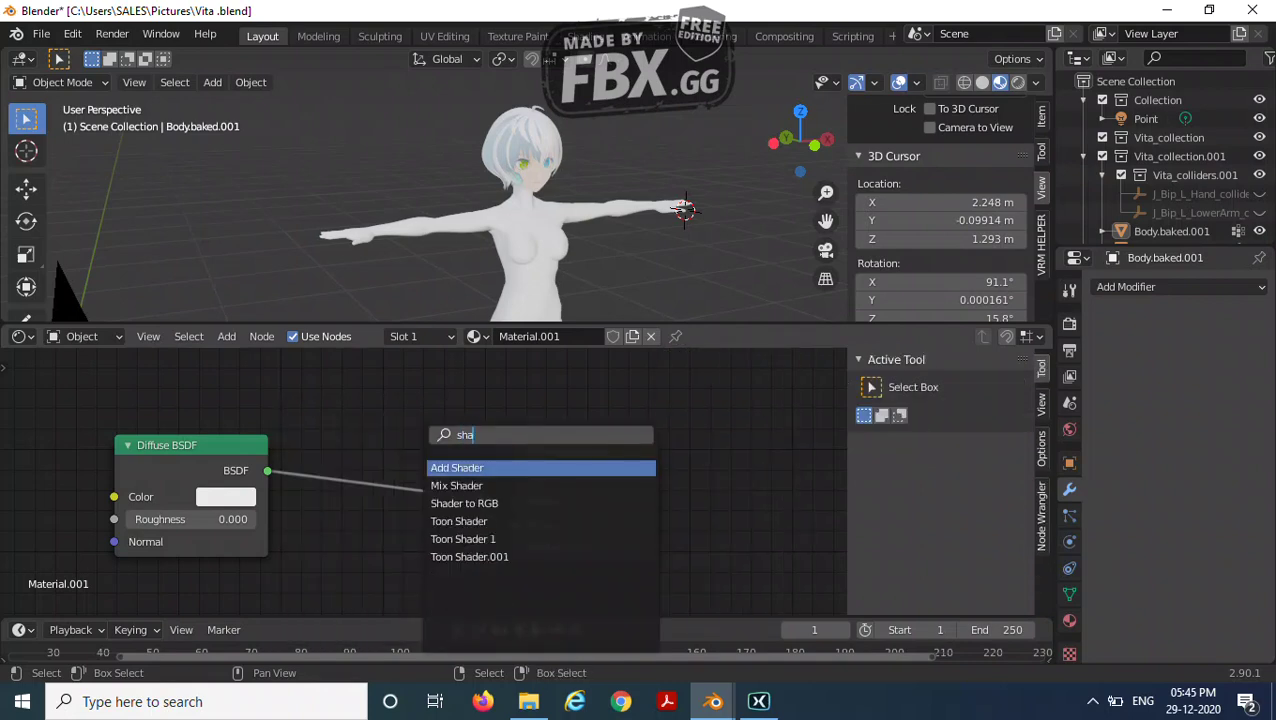
type("a")
key("Down")
key("Down")
key("Return")
key("Return")
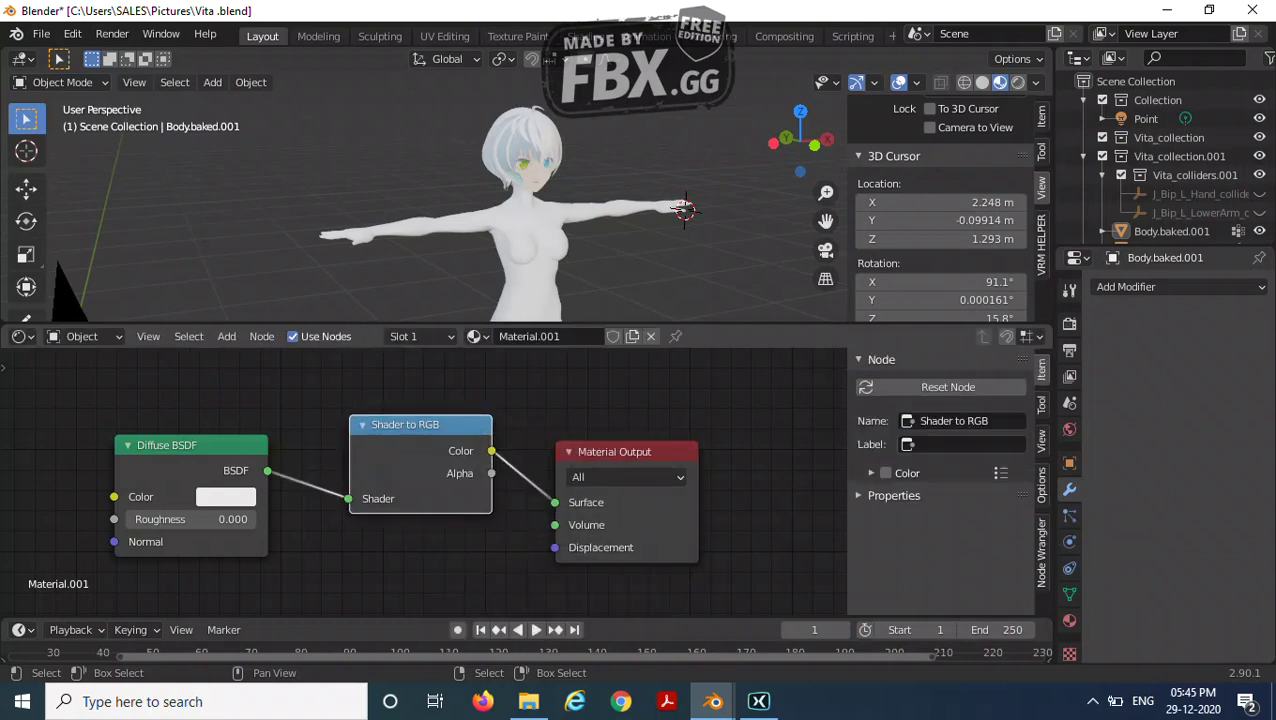
Move the Material Output aside and insert a ColorRamp node between it and the Shader to RGB node.
middle_click_drag(684, 209, 712, 230)
middle_click_drag(640, 530, 577, 560)
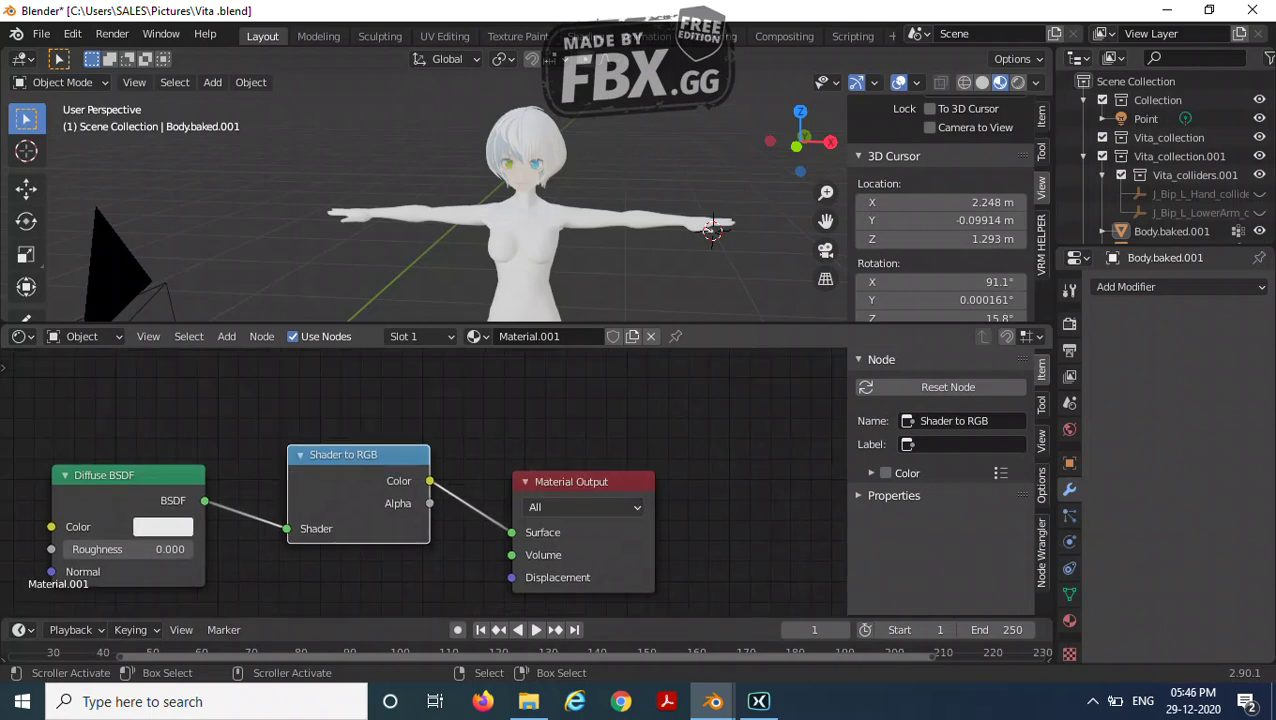
left_click_drag(583, 482, 687, 471)
key("shift+a")
type("s")
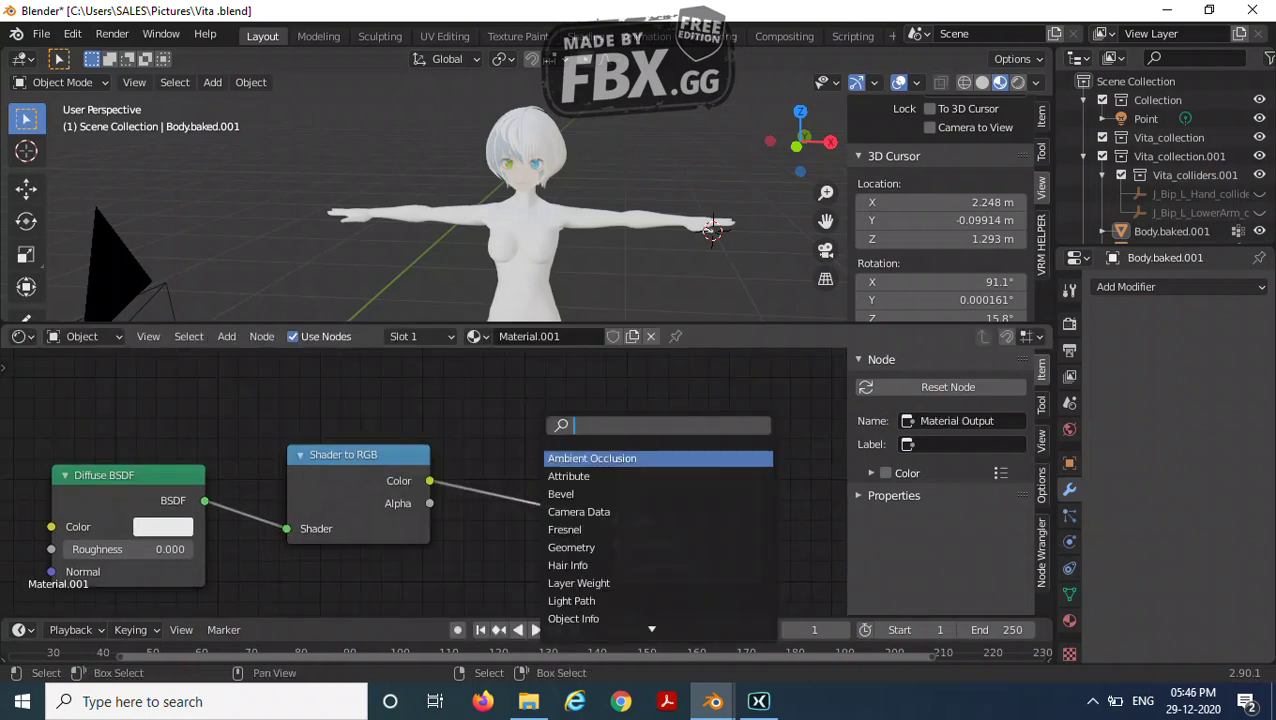
type("col")
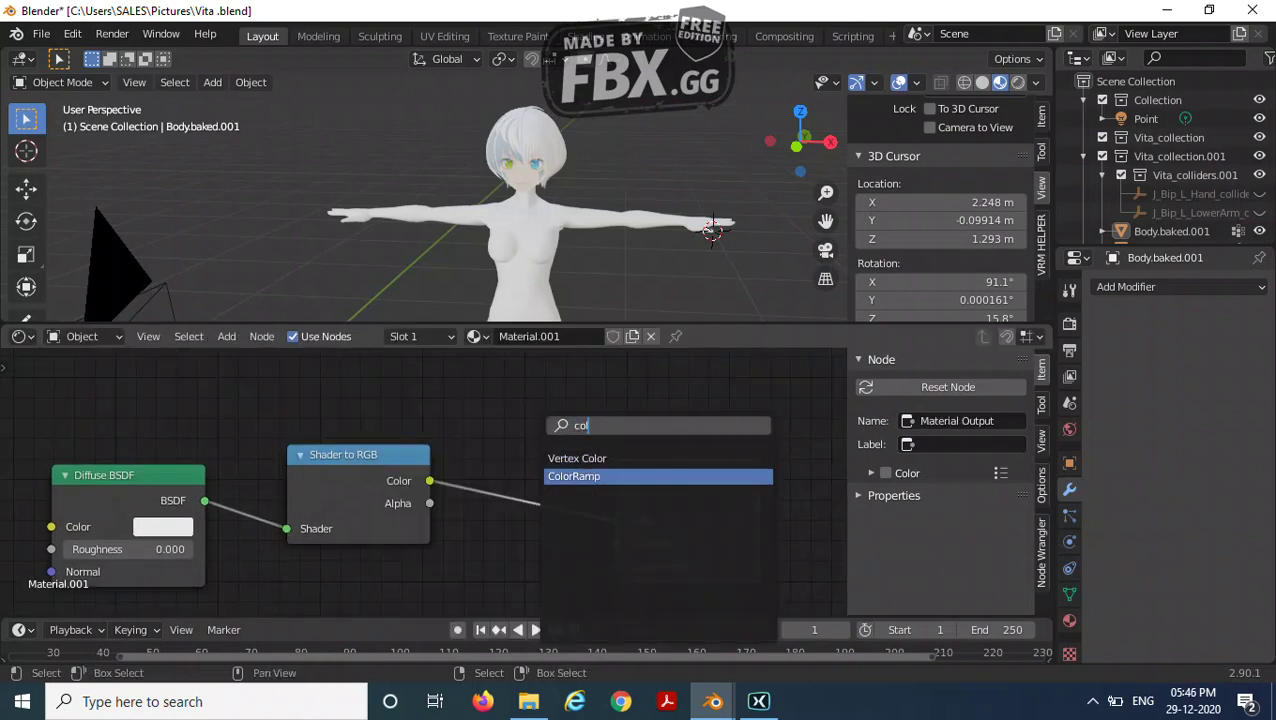
left_click(590, 476)
left_click(565, 495)
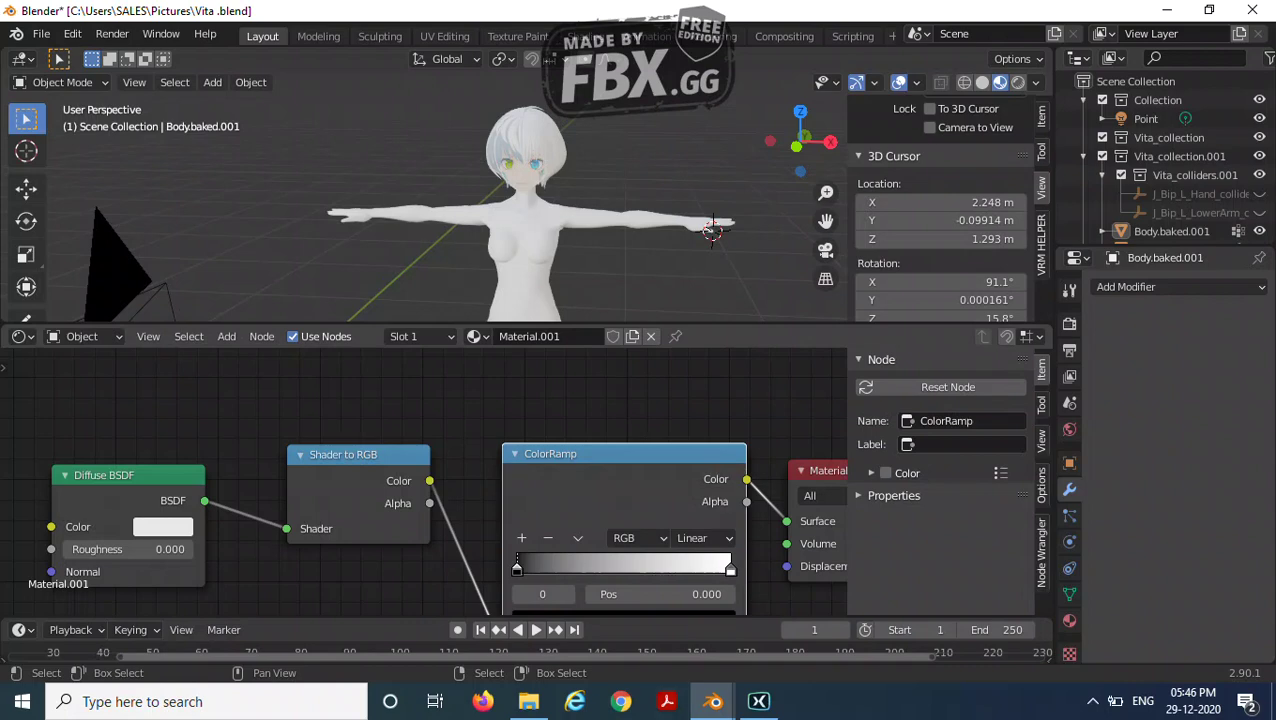
Bring the ColorRamp's black and white stops together for a hard shadow edge, with the white stop at 0.641.
left_click_drag(740, 568, 693, 568)
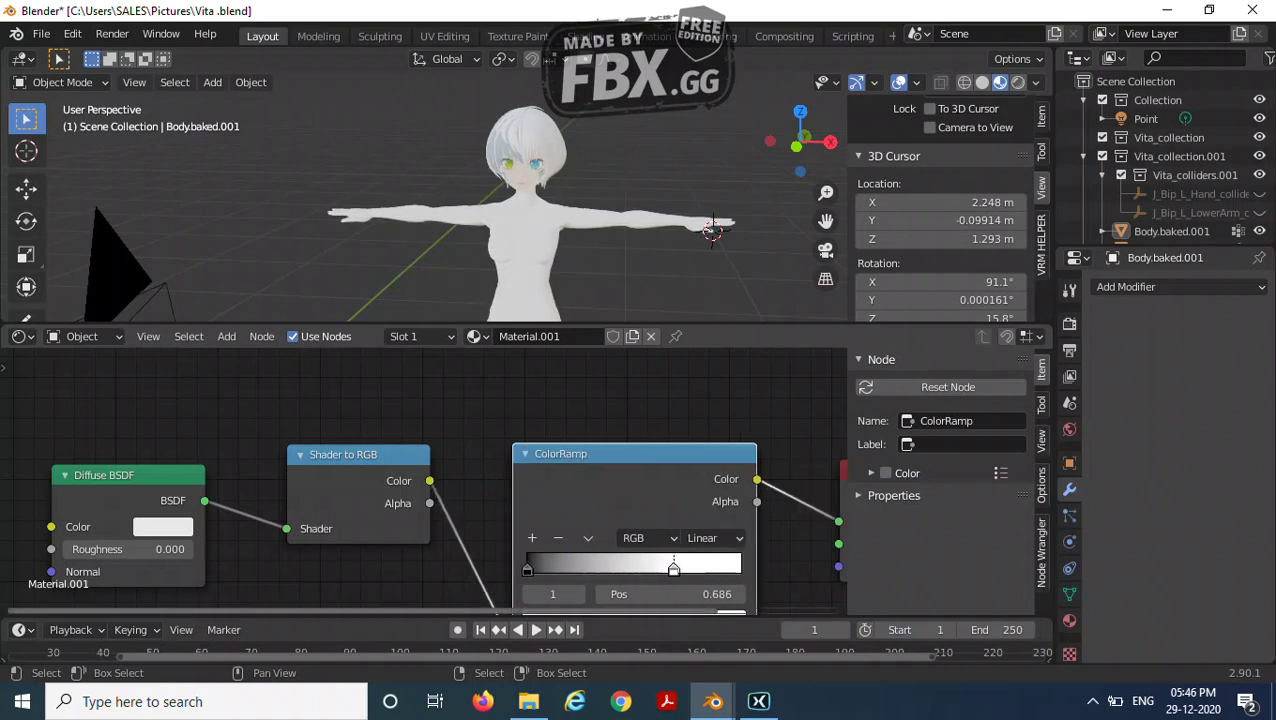
left_click_drag(527, 568, 664, 568)
left_click(671, 568)
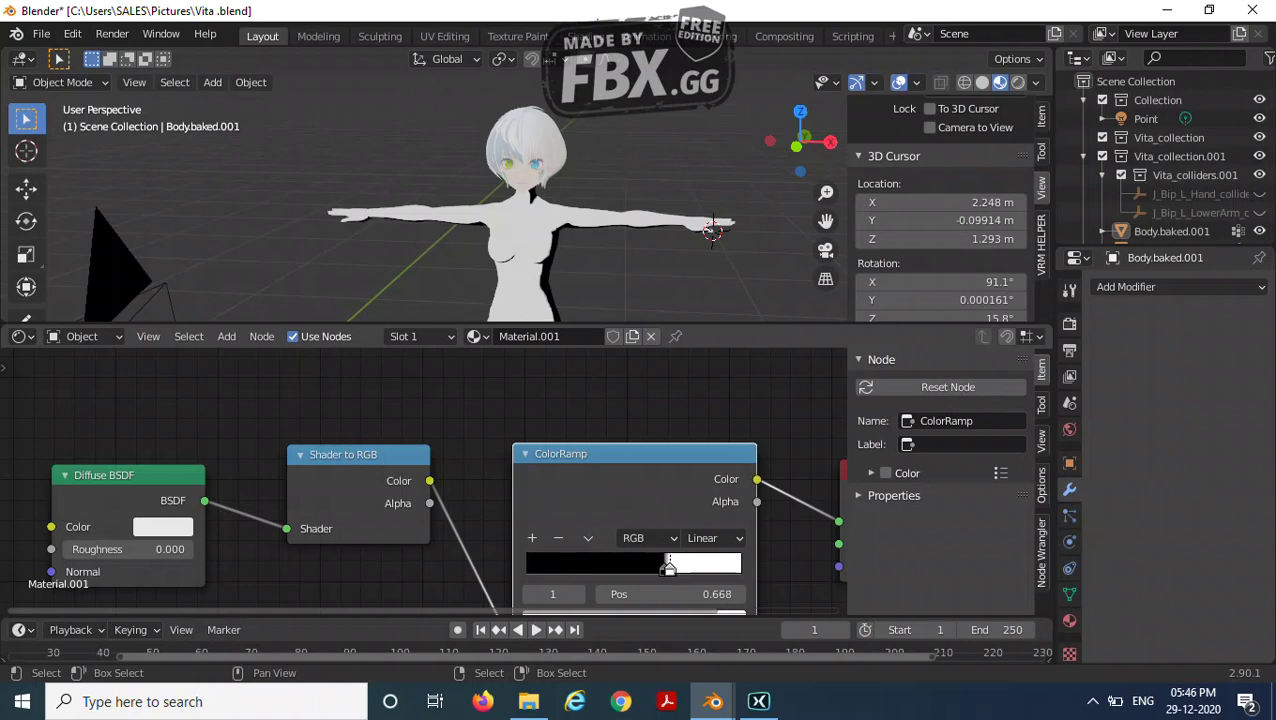
left_click_drag(667, 568, 665, 568)
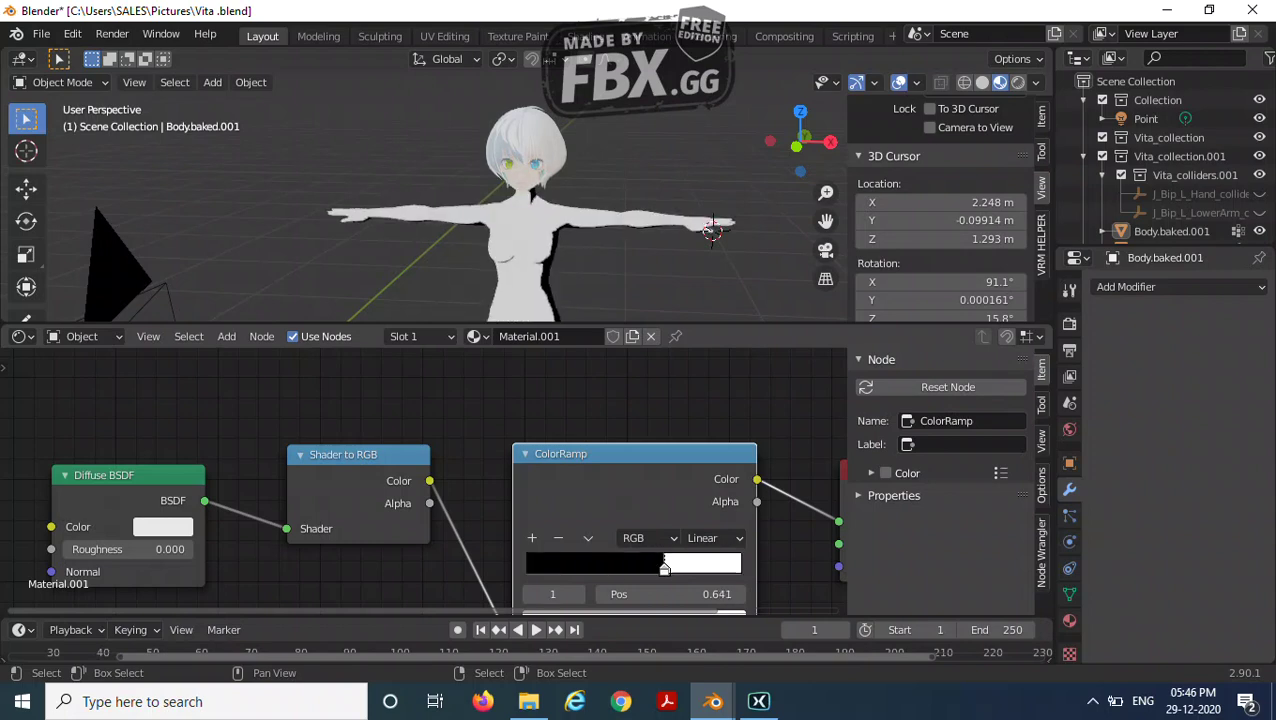
Duplicate the Diffuse BSDF, Shader to RGB and ColorRamp nodes and place the copies above the originals.
scroll(424, 480, "down", 1)
middle_click_drag(424, 480, 351, 478)
scroll(424, 480, "down", 4)
left_click_drag(114, 419, 612, 600)
key("shift+d")
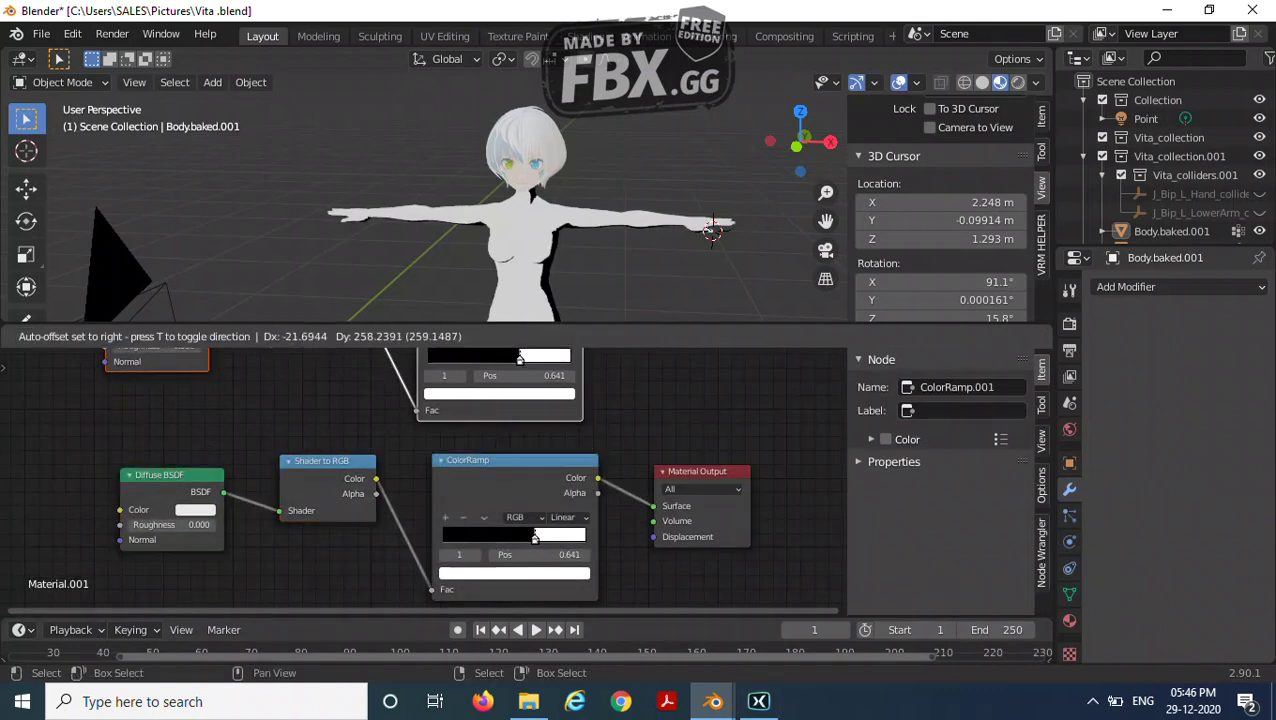
left_click(597, 421)
Move the Material Output aside and insert a MixRGB node between it and the original ColorRamp.
middle_click_drag(597, 421, 453, 482)
left_click(556, 533)
left_click_drag(556, 533, 686, 497)
key("shift+a")
left_click(555, 439)
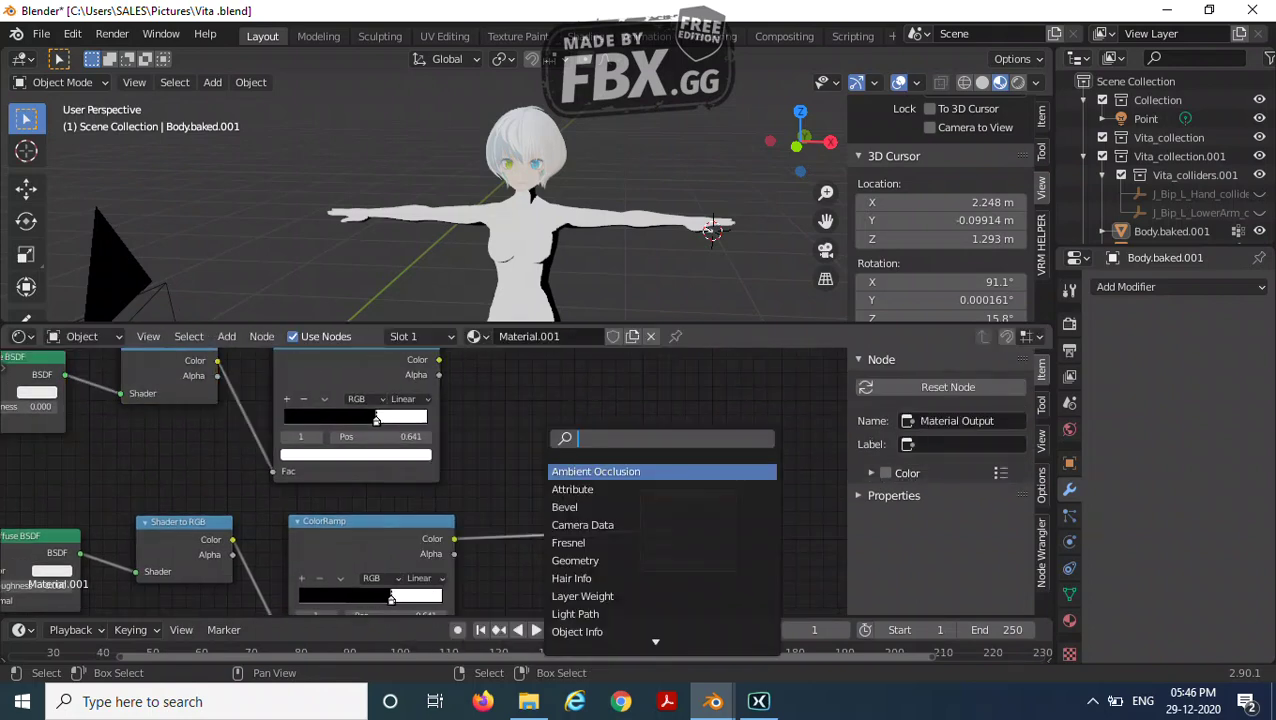
type("mix")
key("Down")
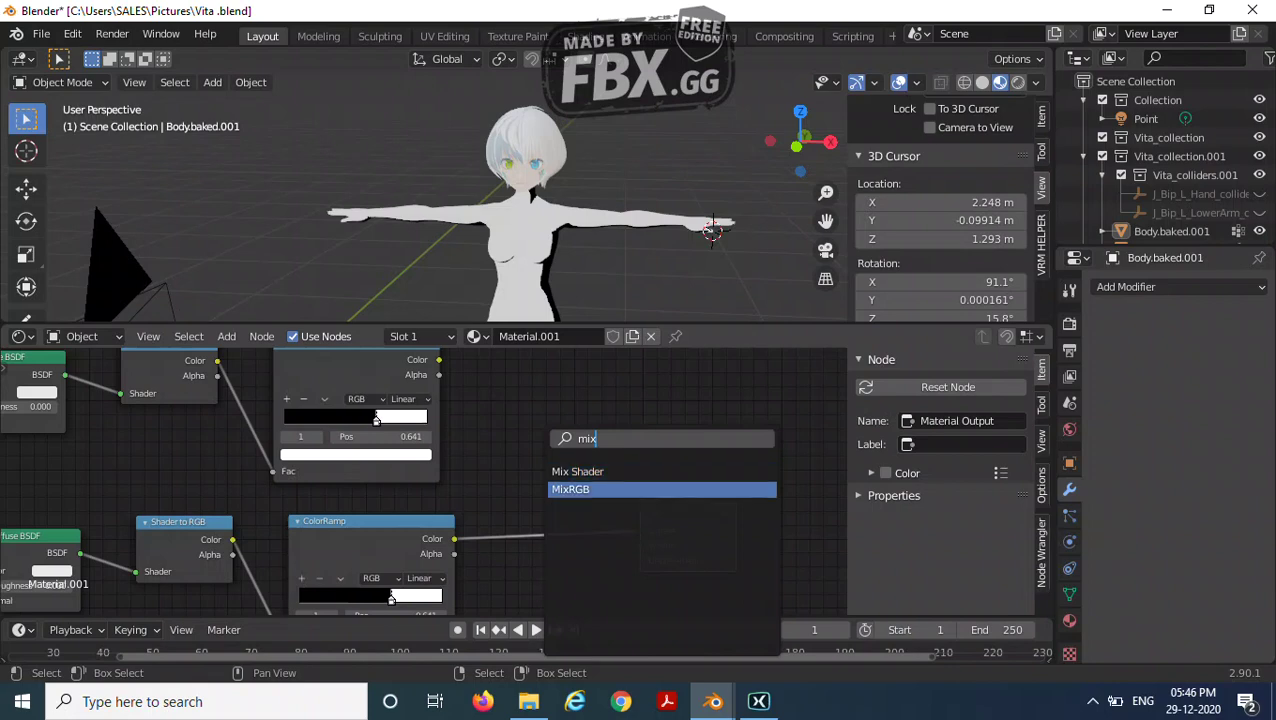
key("Return")
key("Return")
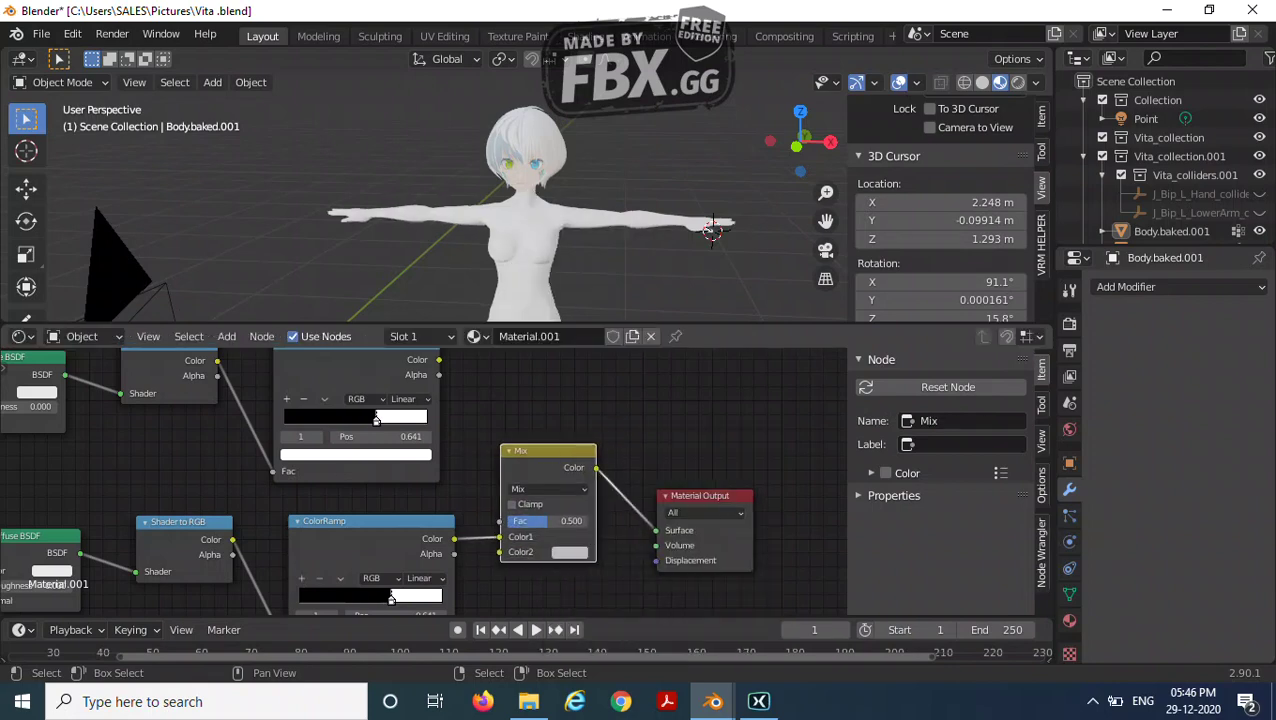
Connect the duplicated ColorRamp's Color to the Mix node's Color1, leaving the original ramp on Color2.
scroll(424, 481, "down", 1)
middle_click_drag(424, 481, 477, 507)
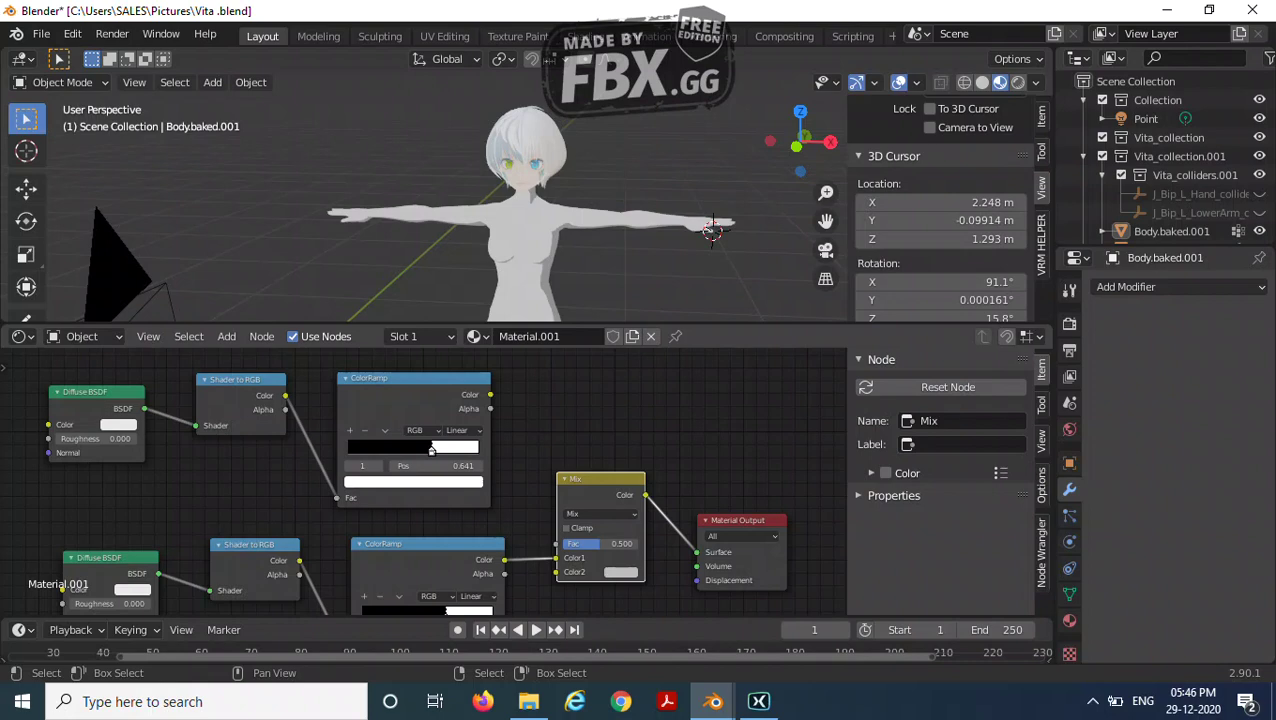
mouse_move(490, 395)
left_mouse_down()
mouse_move(545, 462)
mouse_move(570, 548)
mouse_move(556, 543)
left_mouse_up()
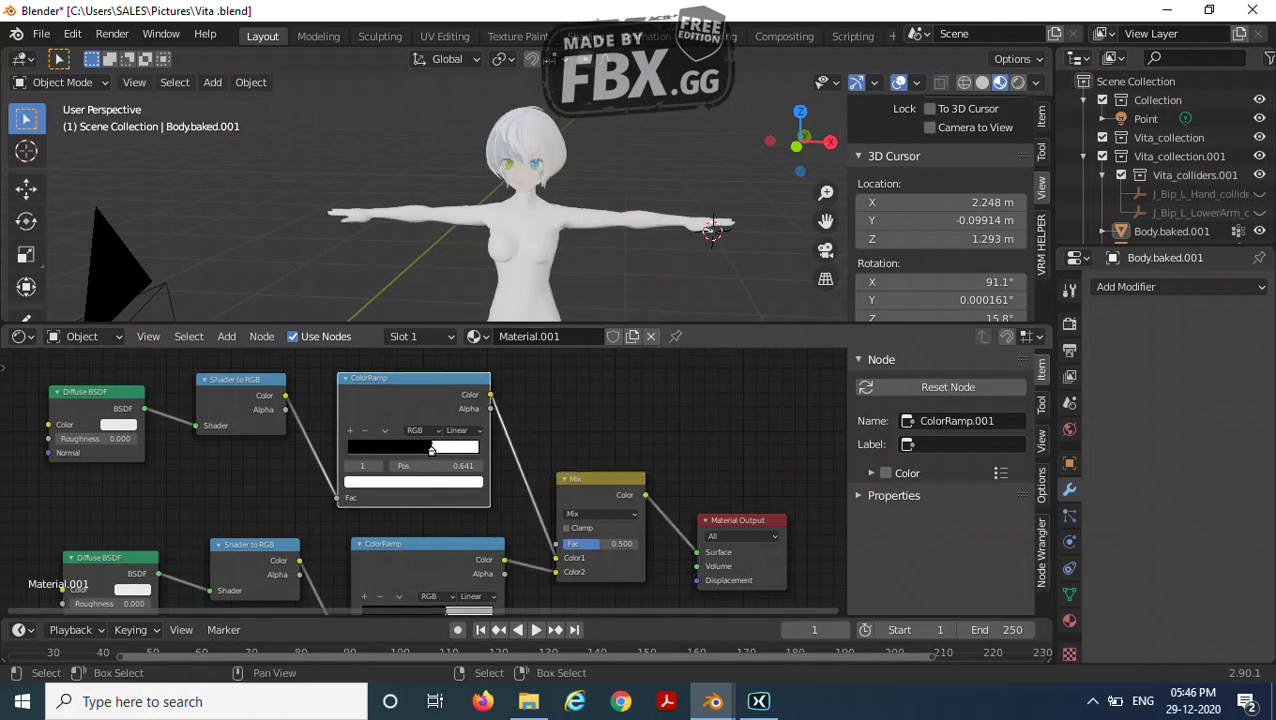
Set the Mix node's Fac to 0.000 and soften the duplicated ColorRamp, with black about two-fifths along and white at 1.000.
middle_click_drag(480, 533, 424, 429)
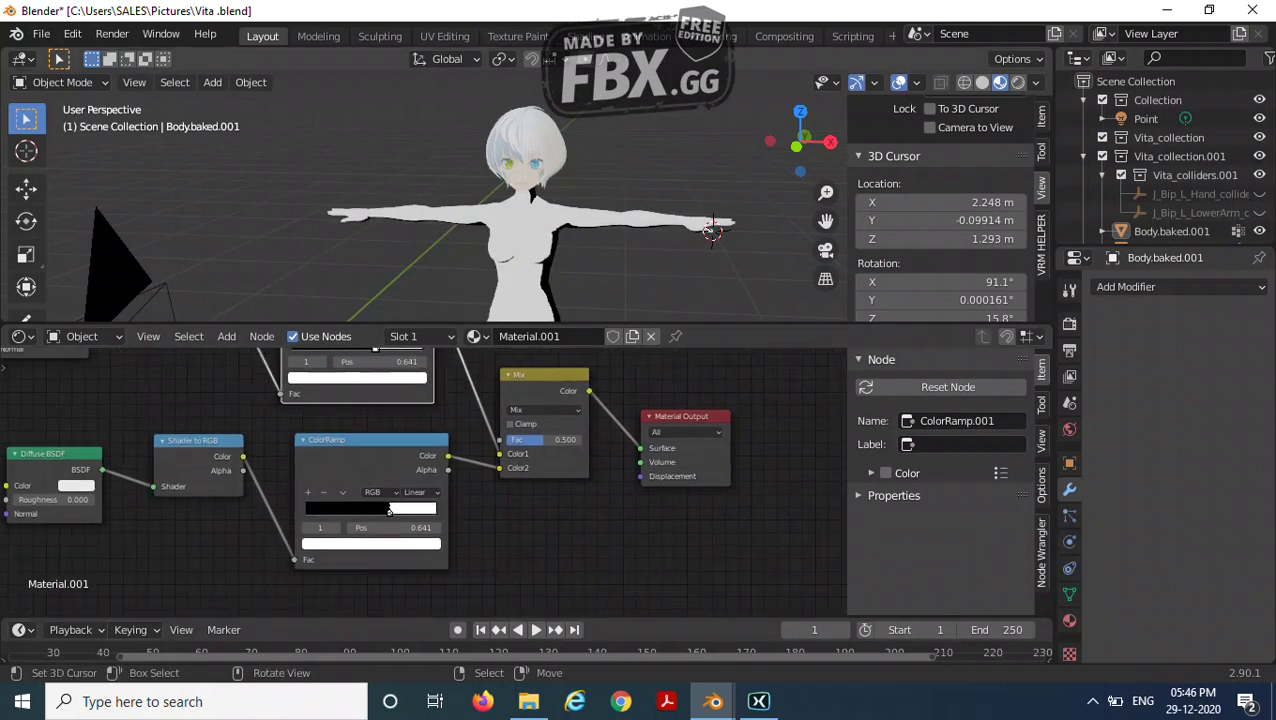
scroll(523, 194, "up", 2)
middle_click_drag(424, 560, 424, 587)
key("alt+a")
middle_click_drag(383, 432, 464, 529)
scroll(424, 480, "up", 3)
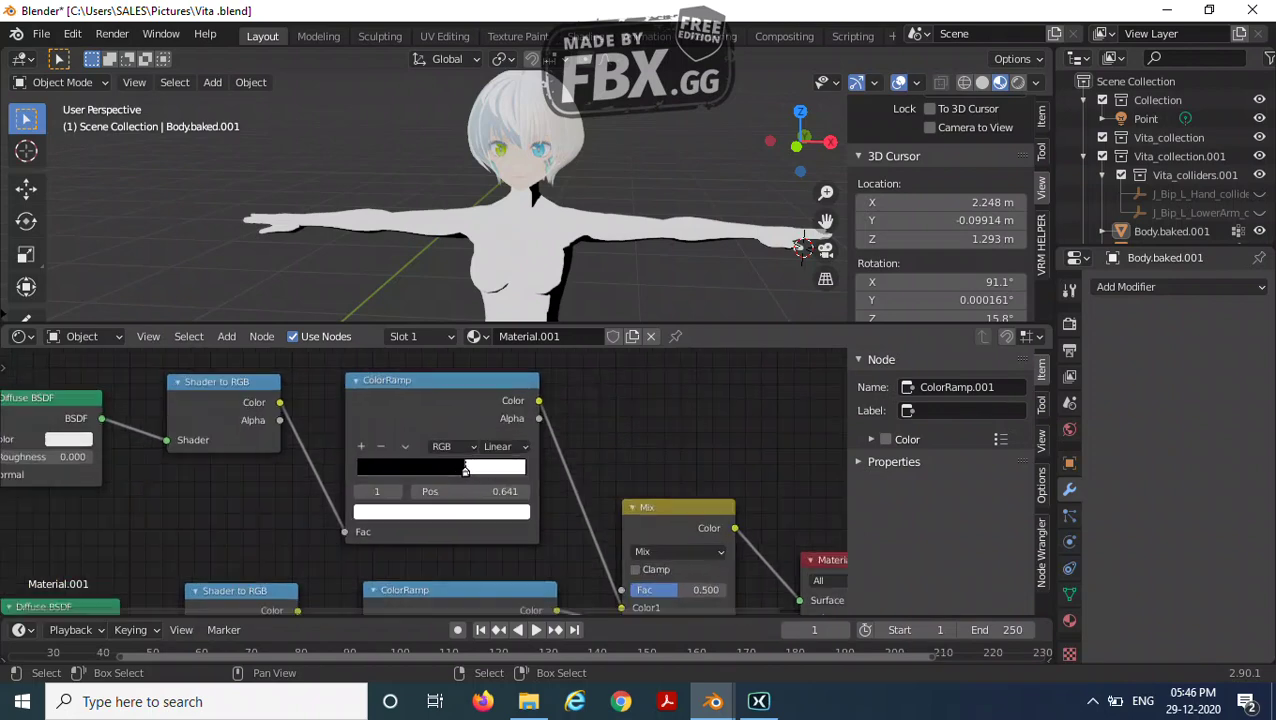
left_click_drag(465, 470, 525, 470)
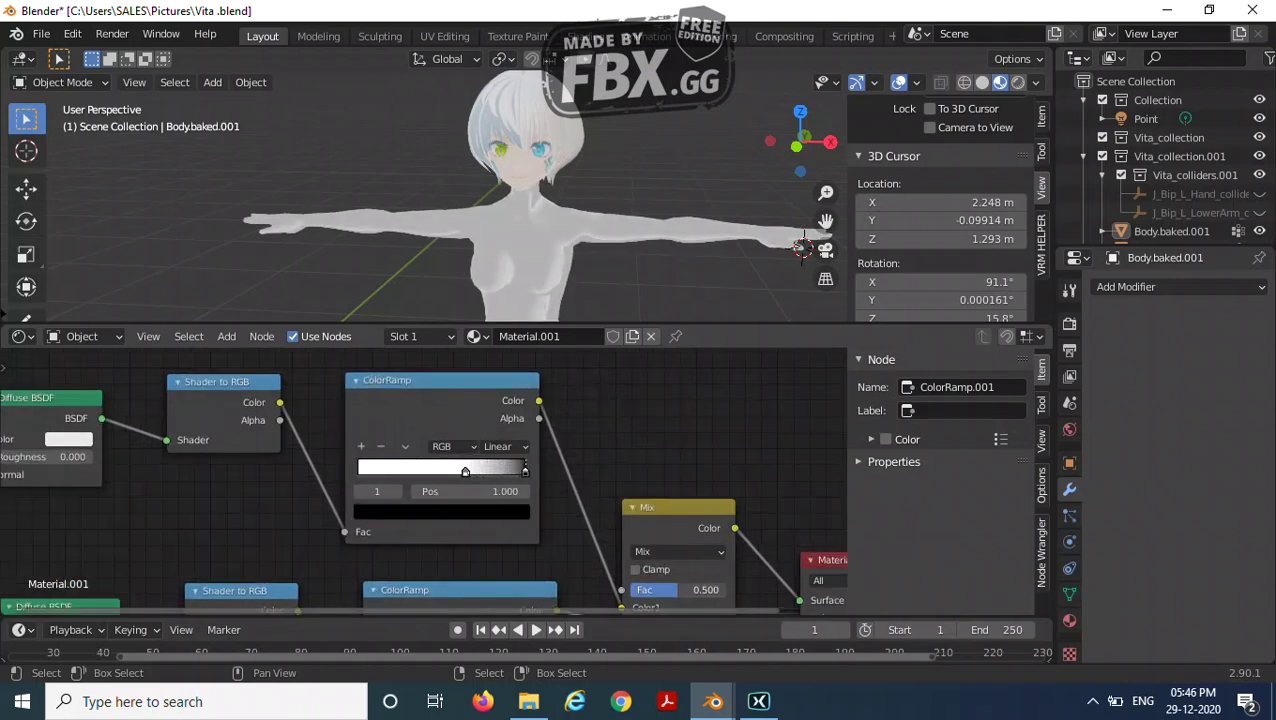
left_click_drag(676, 589, 628, 589)
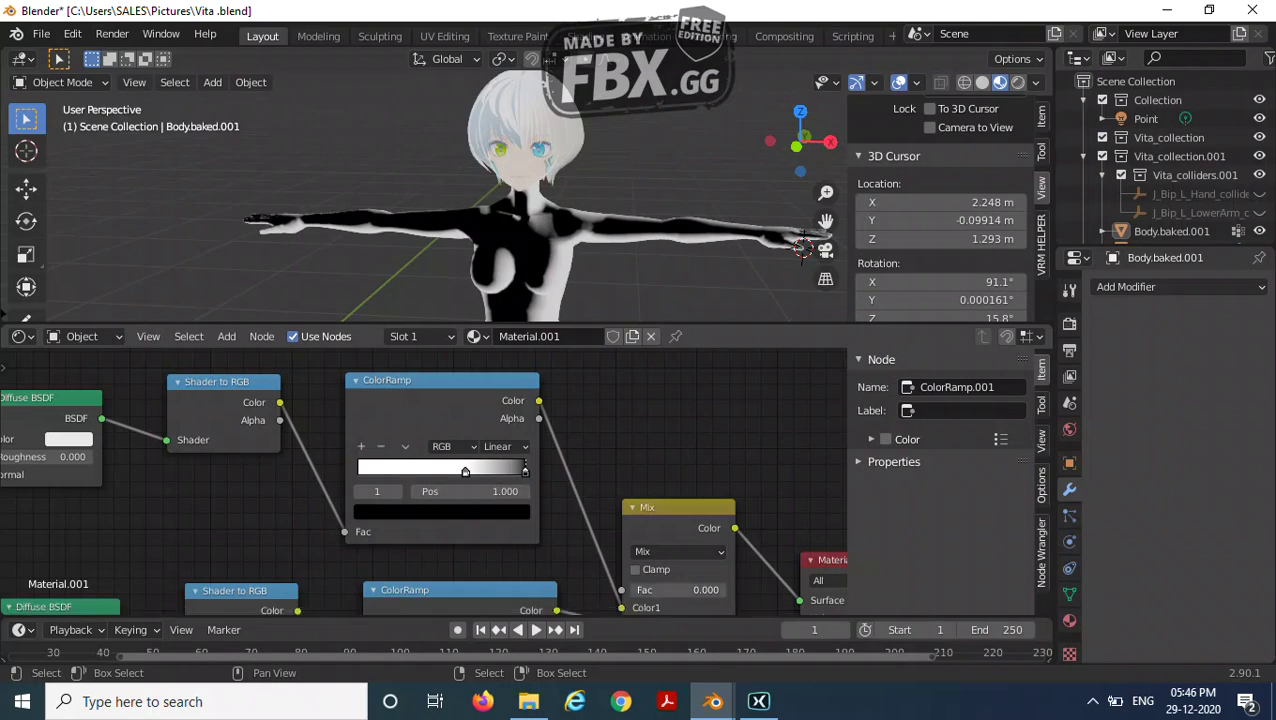
mouse_move(524, 471)
left_mouse_down()
mouse_move(435, 471)
mouse_move(521, 471)
left_mouse_up()
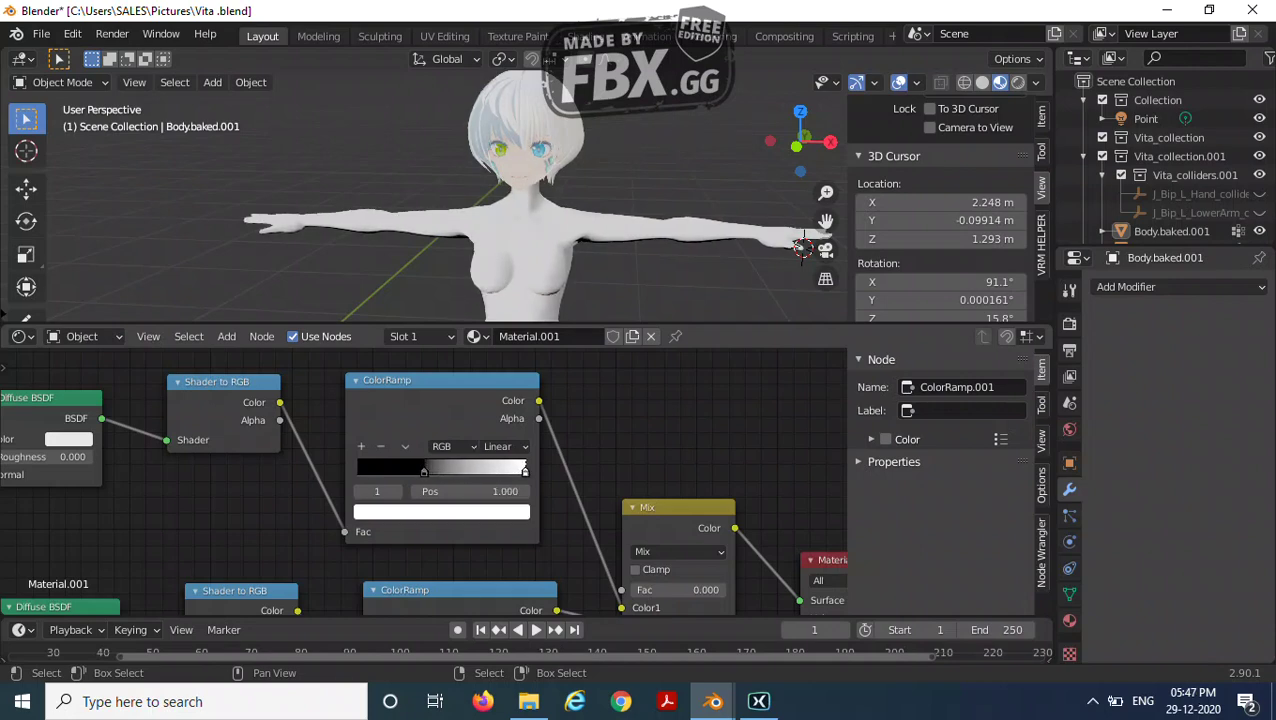
middle_click_drag(803, 247, 766, 175)
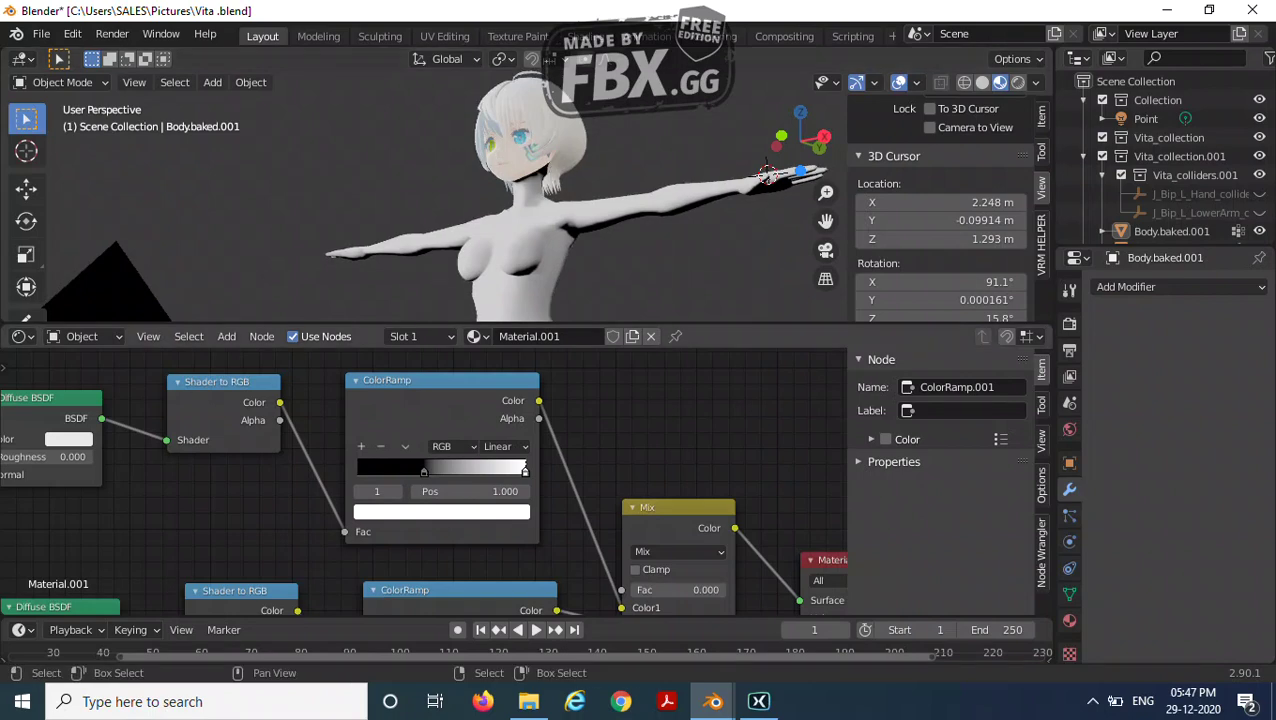
Duplicate the Mix node, insert the copy between the first Mix and the Material Output, and set the copy's Fac to 0.500.
middle_click_drag(600, 470, 387, 369)
left_click_drag(643, 459, 729, 441)
left_click(465, 406)
key("shift+d")
key("shift+d")
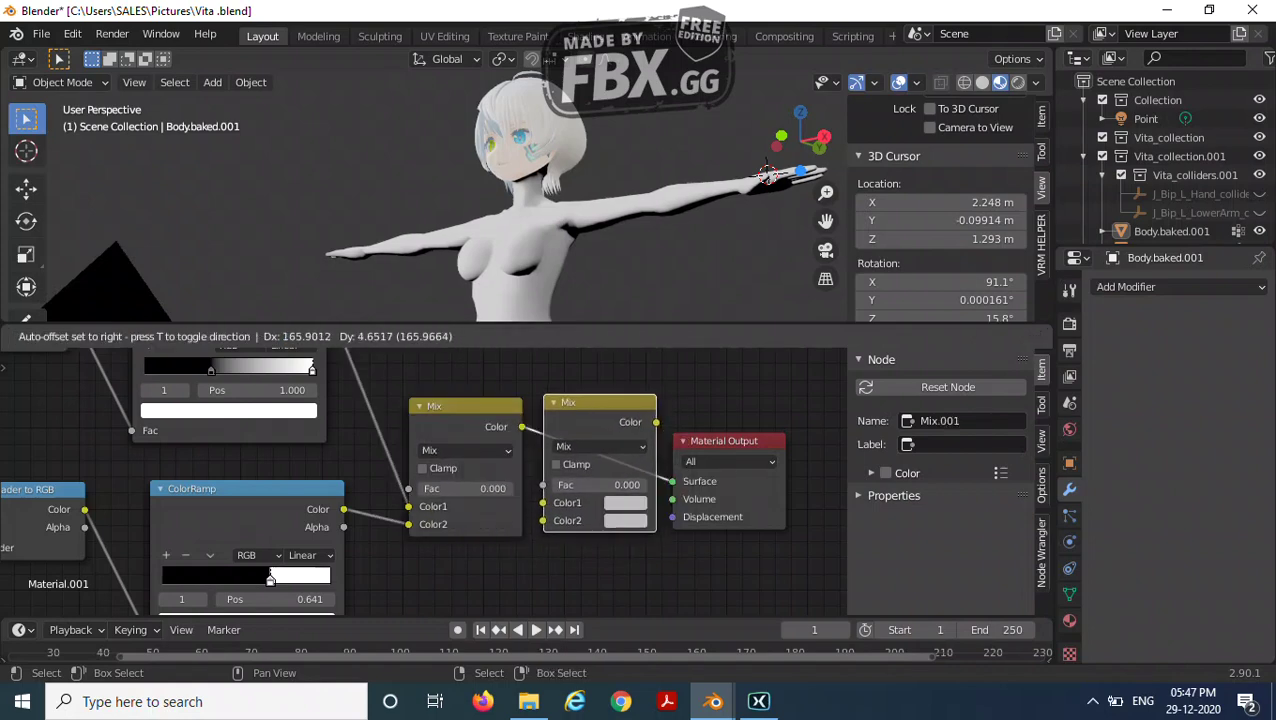
left_click(631, 399)
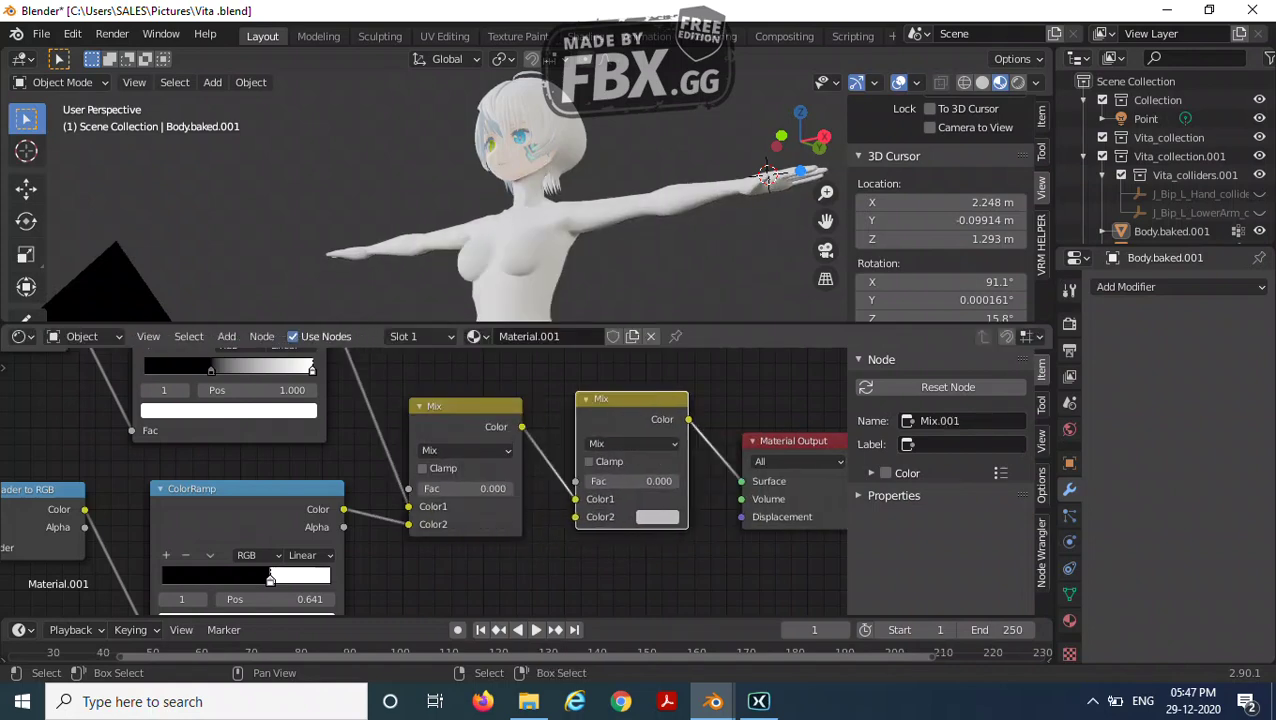
mouse_move(631, 420)
middle_mouse_down()
mouse_move(782, 512)
mouse_move(782, 476)
mouse_move(767, 476)
mouse_move(764, 505)
middle_mouse_up()
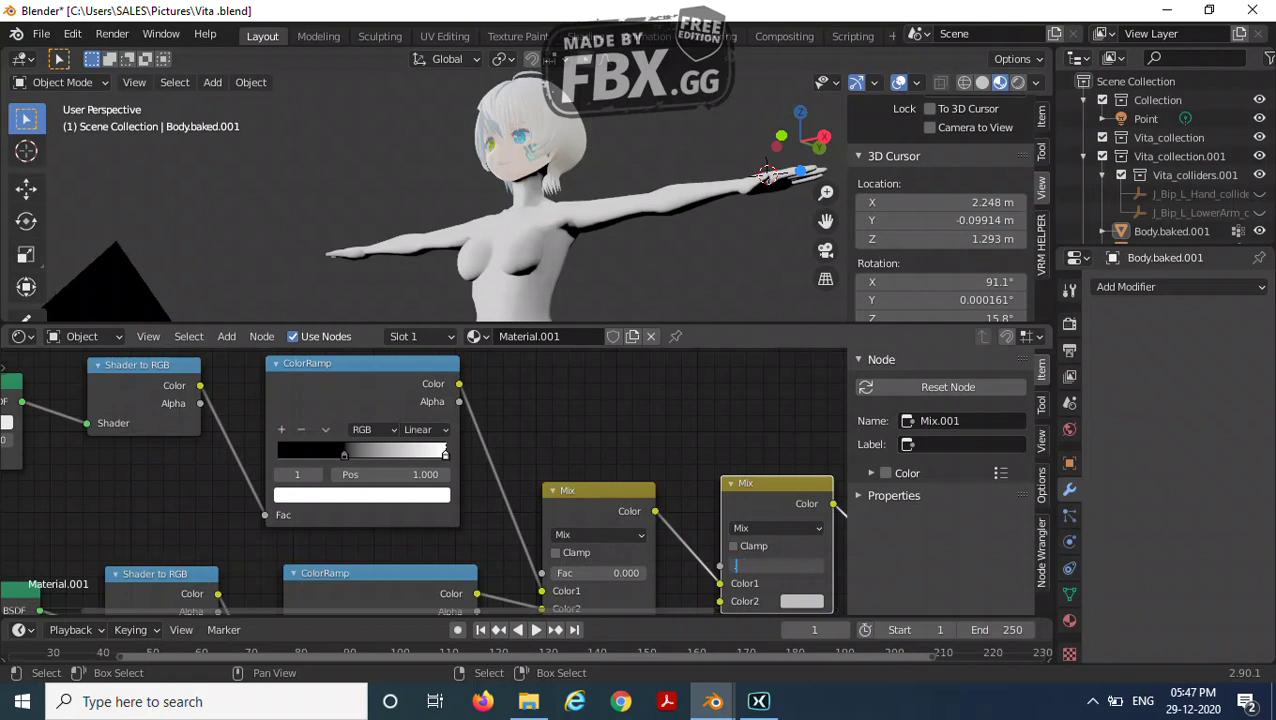
key("Return")
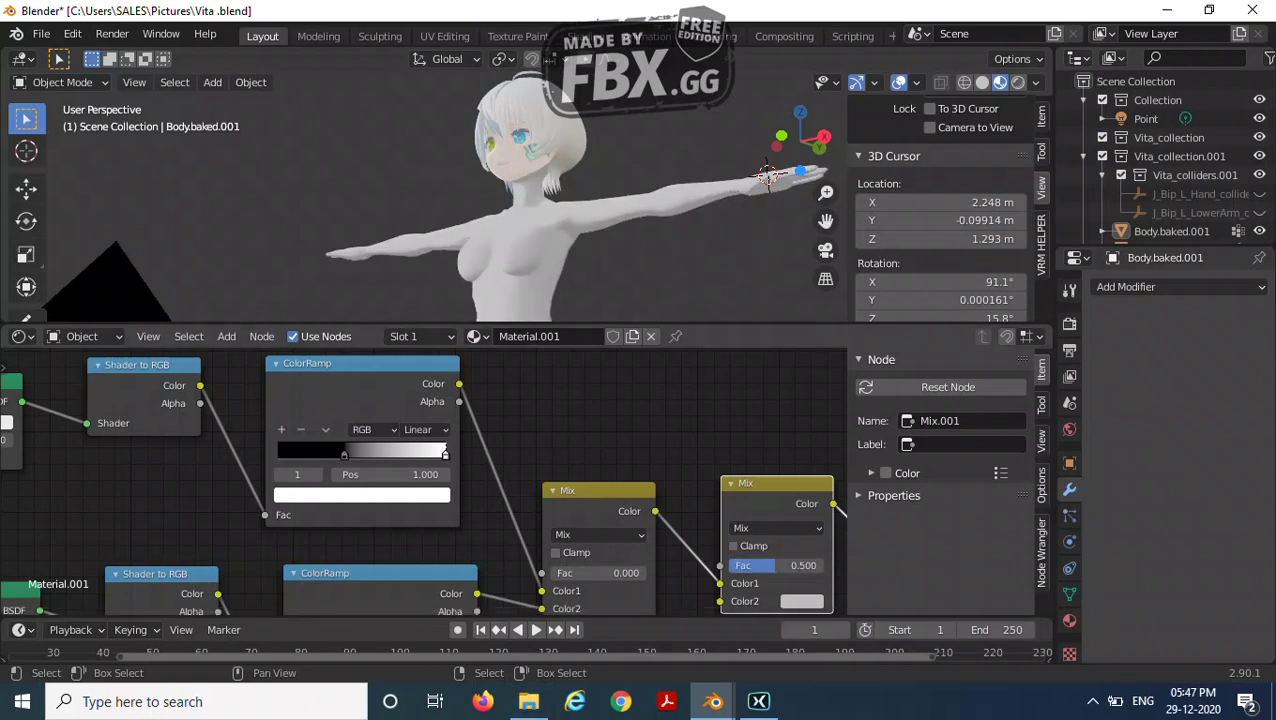
Widen the duplicated ColorRamp's gradient by setting its black stop to position 0.000 with the white stop at 1.000.
middle_click_drag(600, 200, 737, 232)
scroll(423, 480, "up", 1)
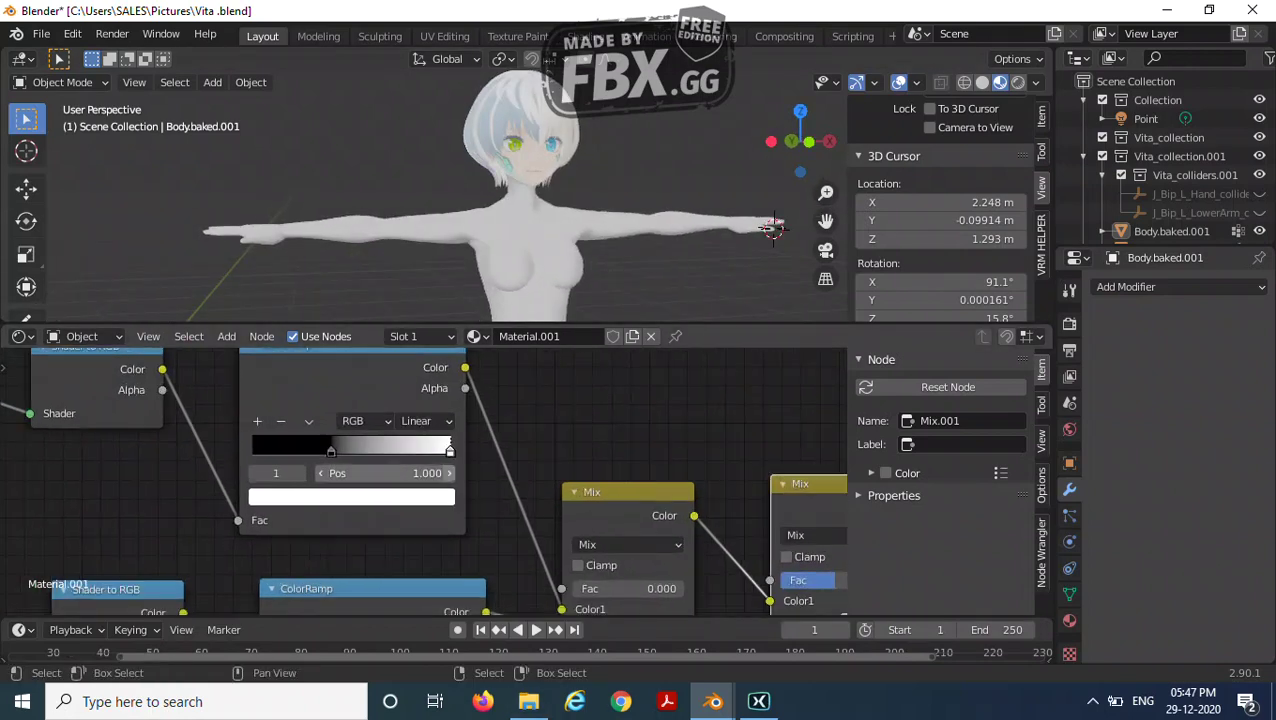
mouse_move(449, 451)
left_mouse_down()
mouse_move(412, 451)
mouse_move(449, 451)
left_mouse_up()
left_click(331, 451)
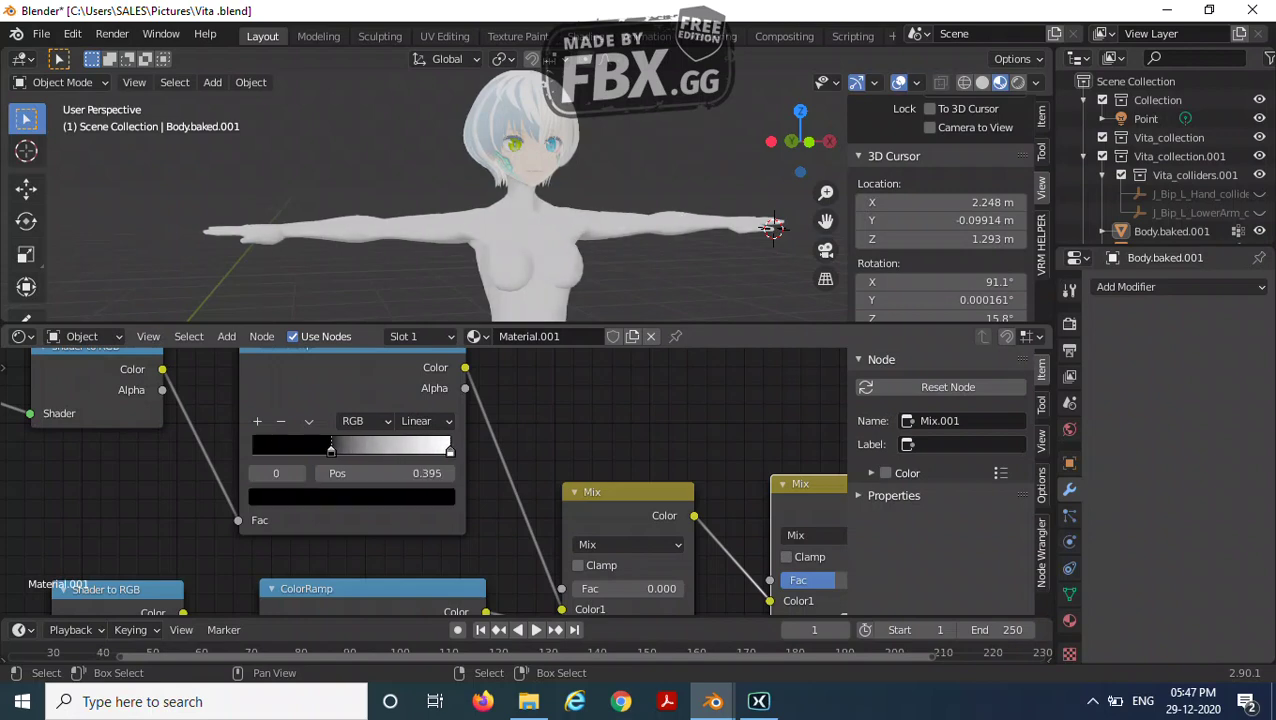
left_click_drag(321, 449, 327, 449)
middle_click_drag(341, 466, 270, 400)
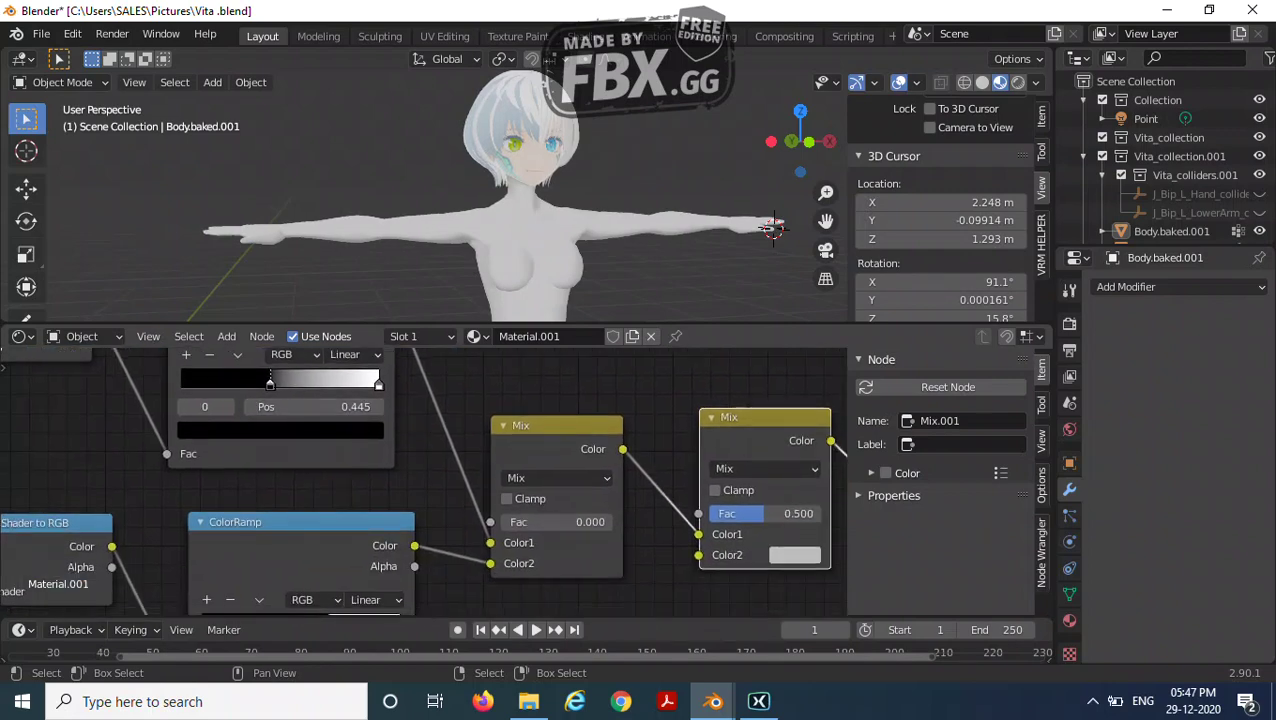
scroll(445, 195, "up", 3)
middle_click_drag(445, 220, 528, 158)
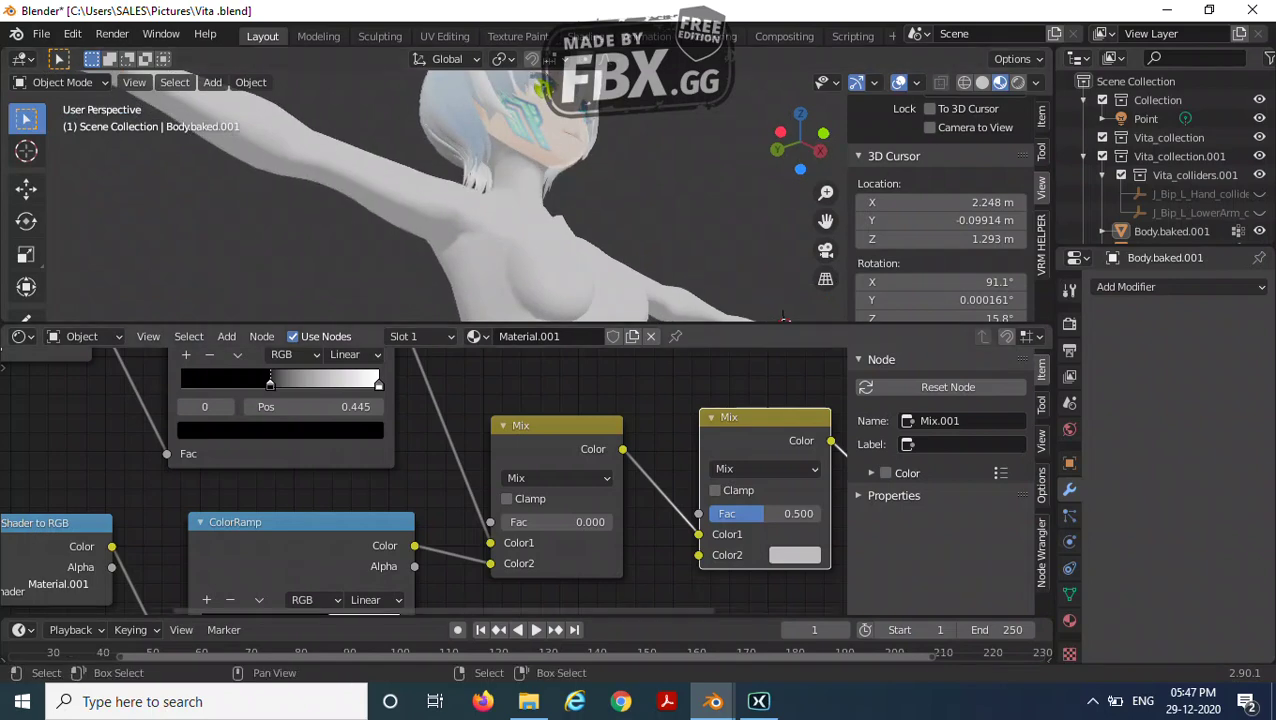
left_click_drag(268, 383, 186, 383)
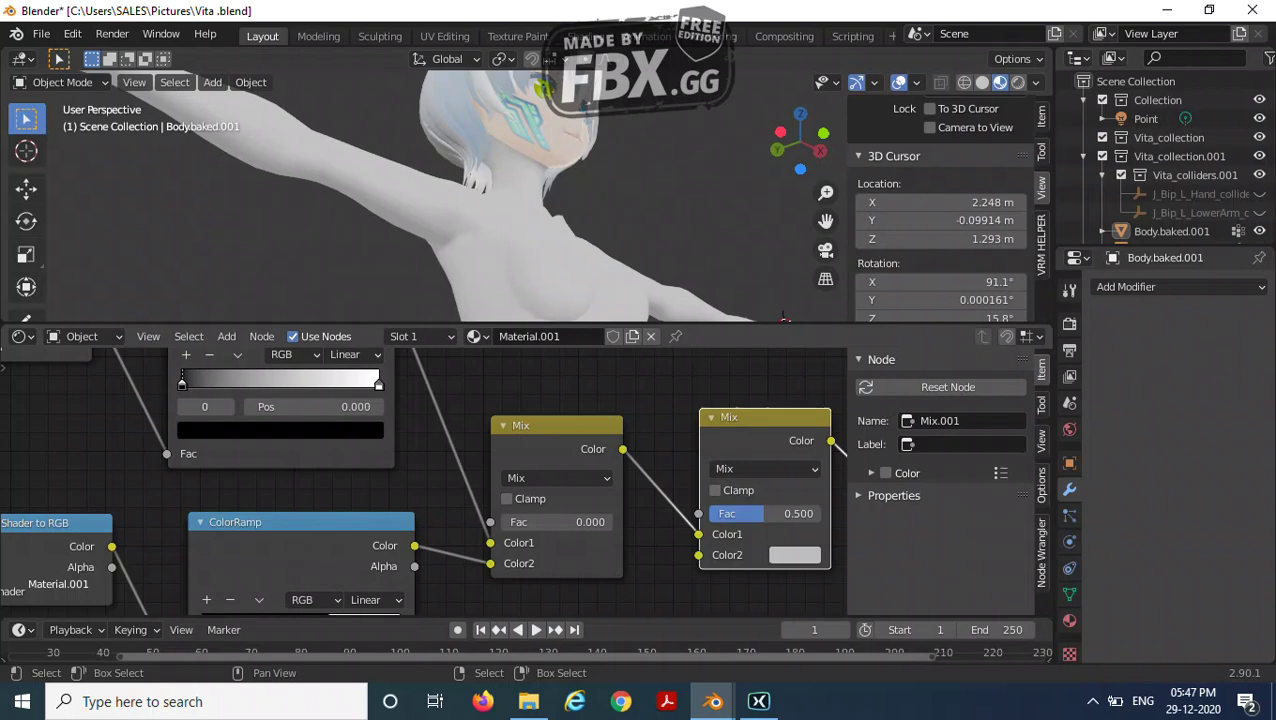
mouse_move(378, 383)
left_mouse_down()
mouse_move(342, 383)
mouse_move(376, 383)
left_mouse_up()
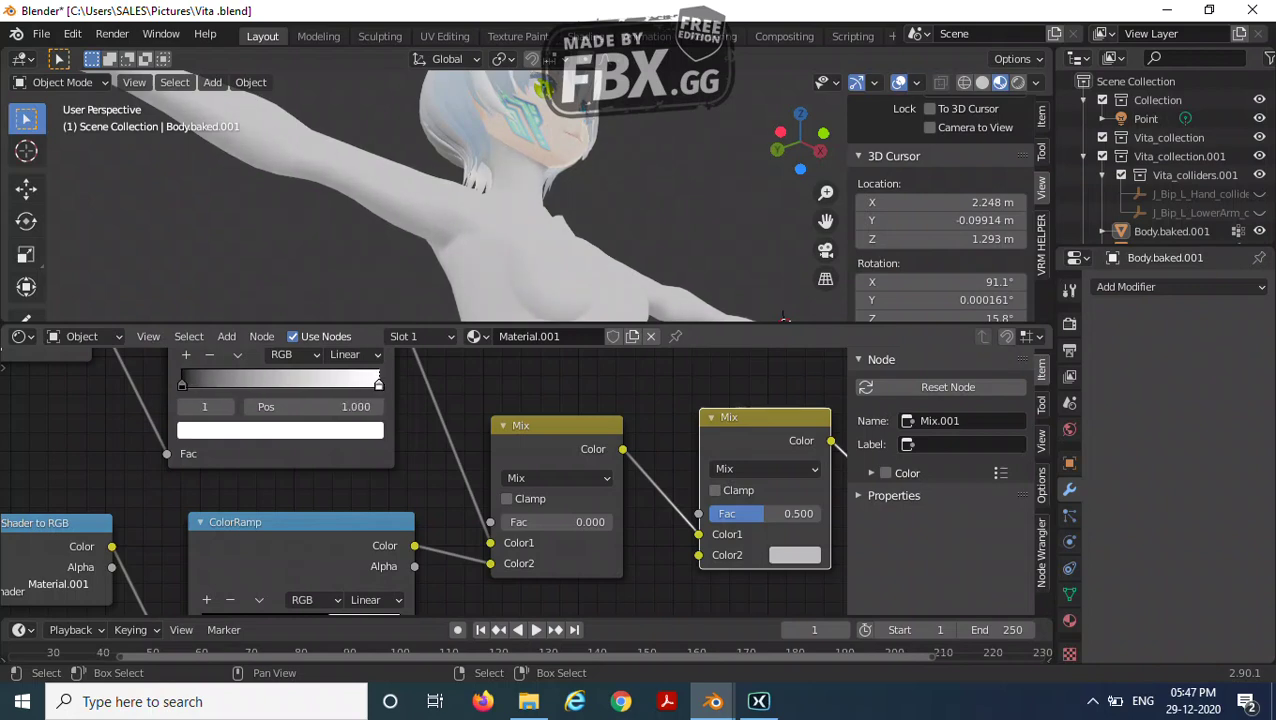
Set the first Mix node's Fac to 0.500 and check the blended shading on the body.
middle_click_drag(520, 480, 328, 473)
left_click(364, 515)
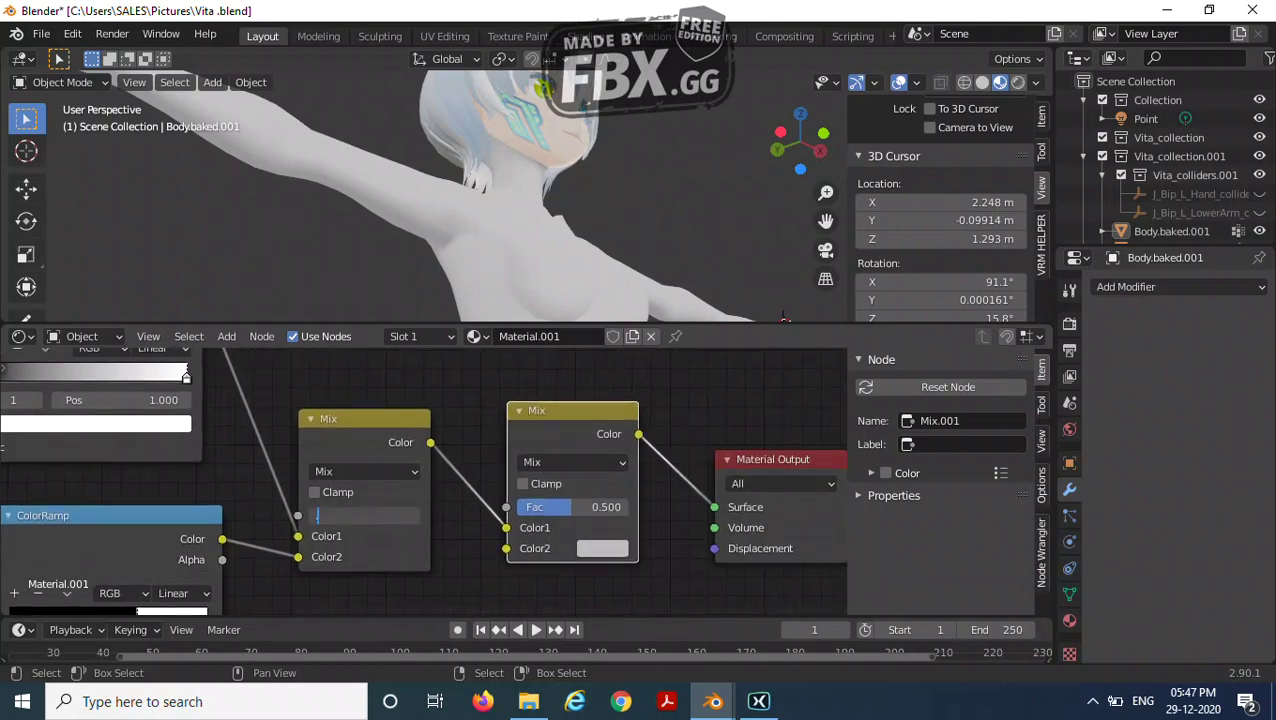
key("Return")
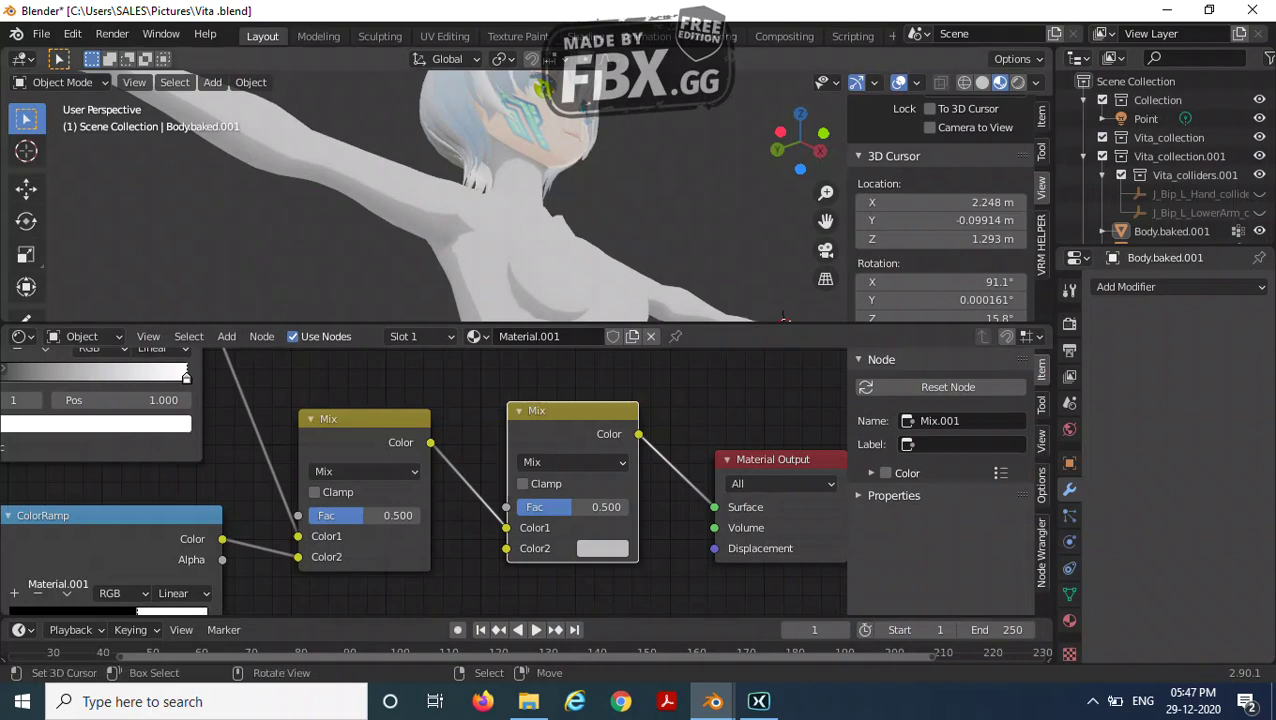
scroll(540, 190, "down", 3)
mouse_move(540, 186)
middle_mouse_down()
mouse_move(492, 186)
mouse_move(575, 186)
mouse_move(540, 190)
middle_mouse_up()
middle_click_drag(460, 480, 420, 474)
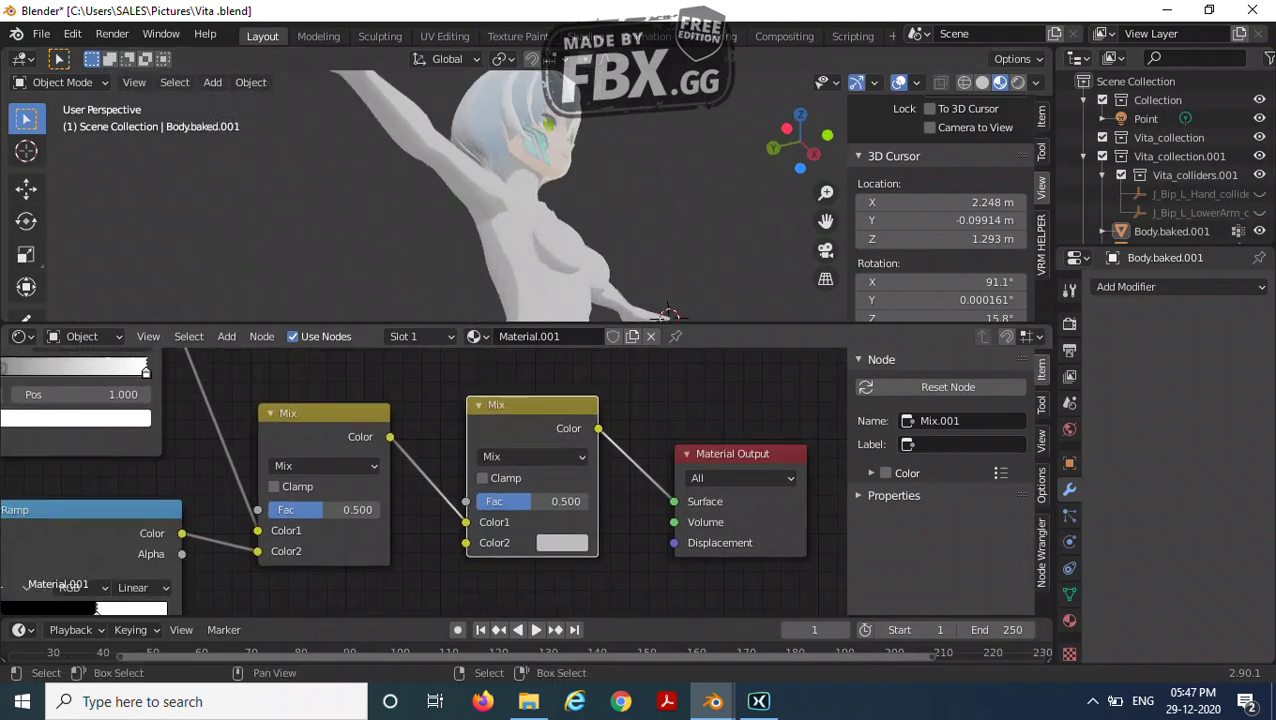
Combine all the shader nodes except the Material Output into one node group.
scroll(383, 455, "down", 5)
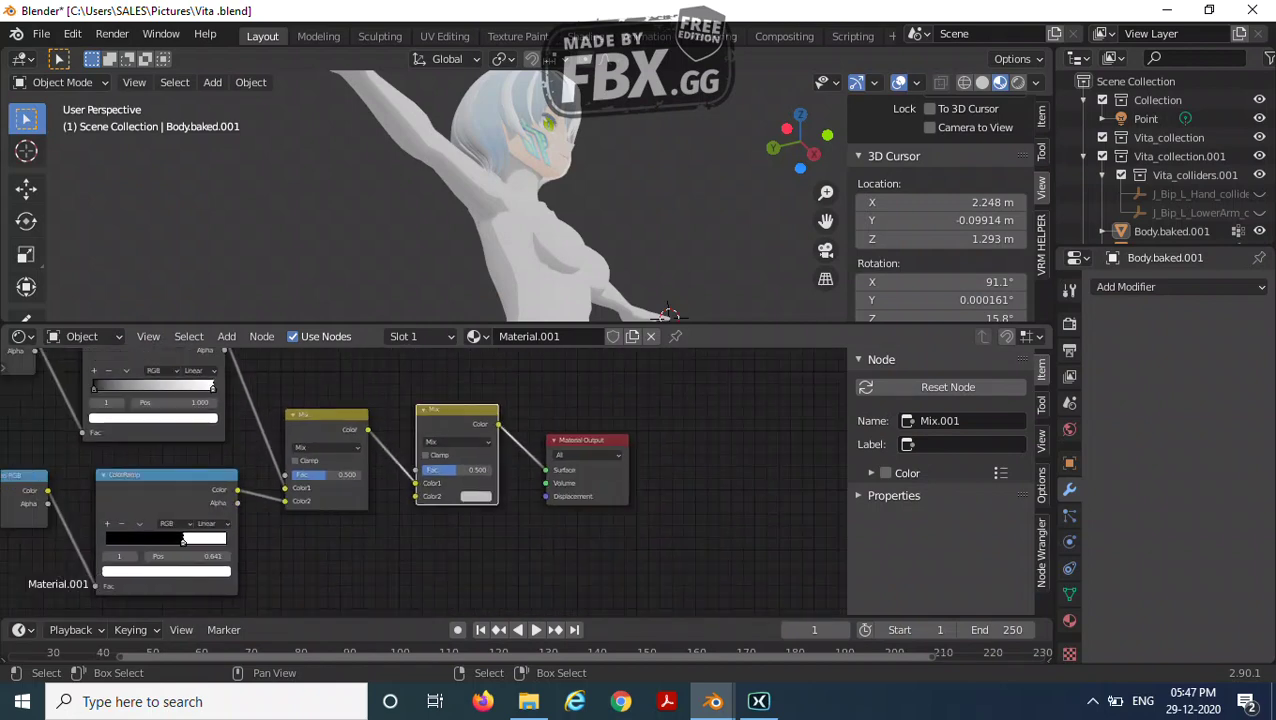
middle_click_drag(383, 455, 482, 463)
left_click_drag(85, 362, 590, 567)
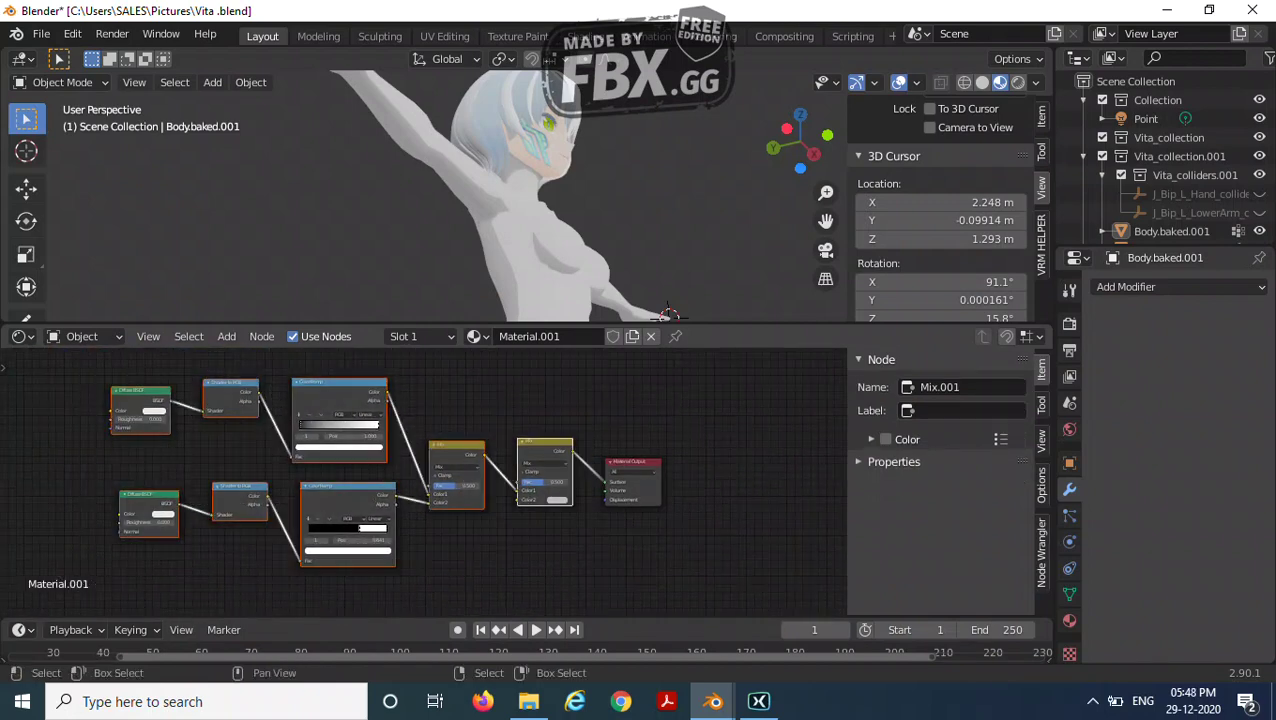
scroll(421, 488, "up", 1)
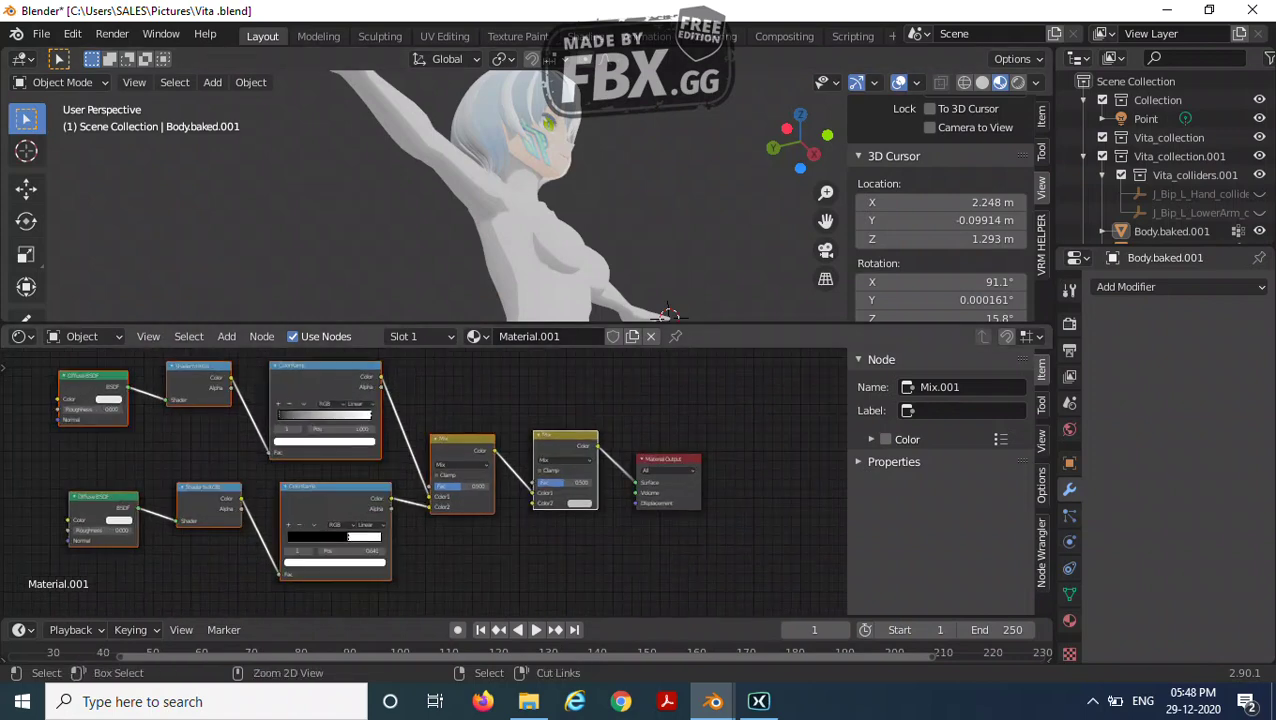
key("ctrl+g")
middle_click_drag(590, 567, 473, 428)
middle_click_drag(369, 472, 355, 566)
scroll(355, 566, "up", 2)
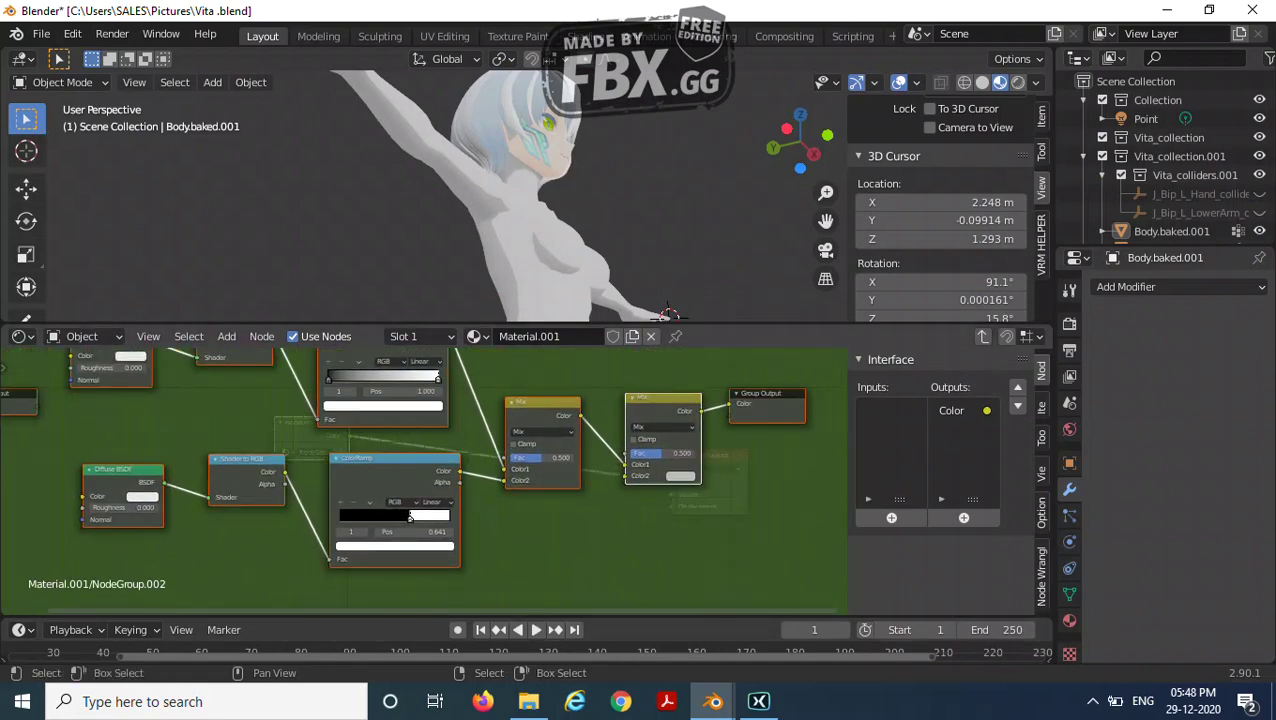
Move the Group Output aside and insert an Add Shader node between the second Mix and the Group Output.
middle_click_drag(409, 516, 284, 557)
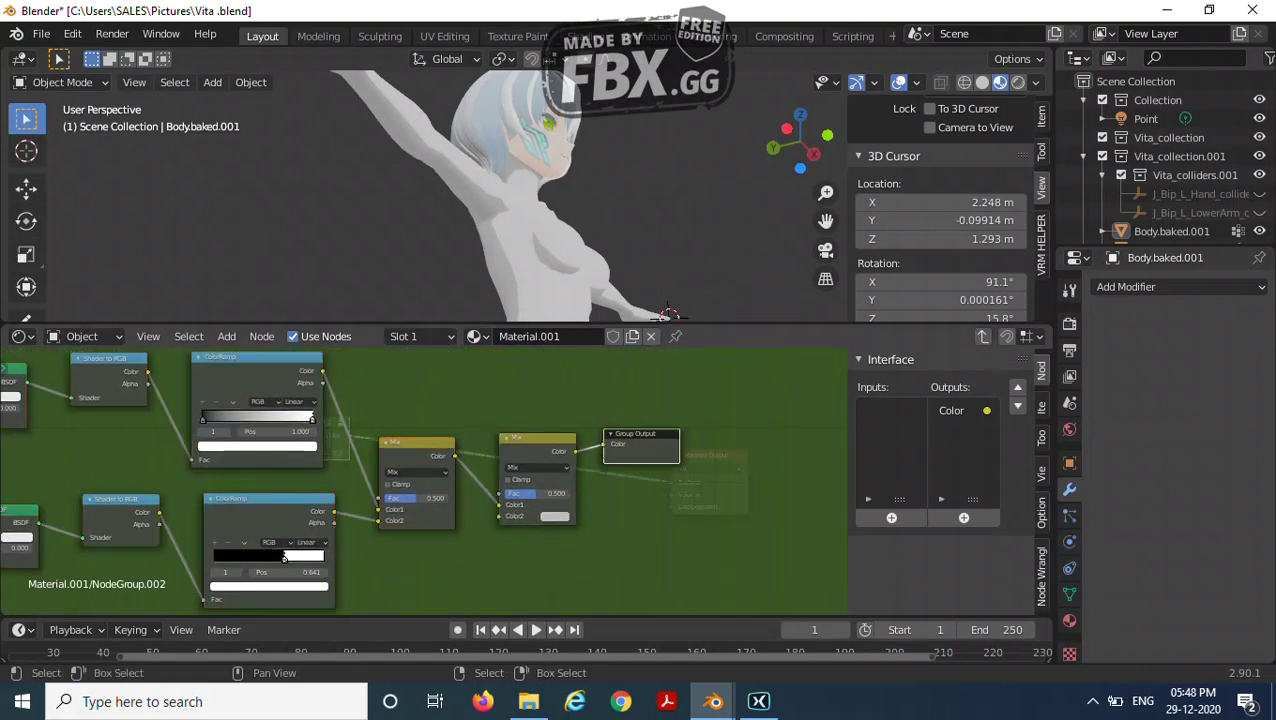
left_click_drag(640, 436, 830, 433)
key("shift+a")
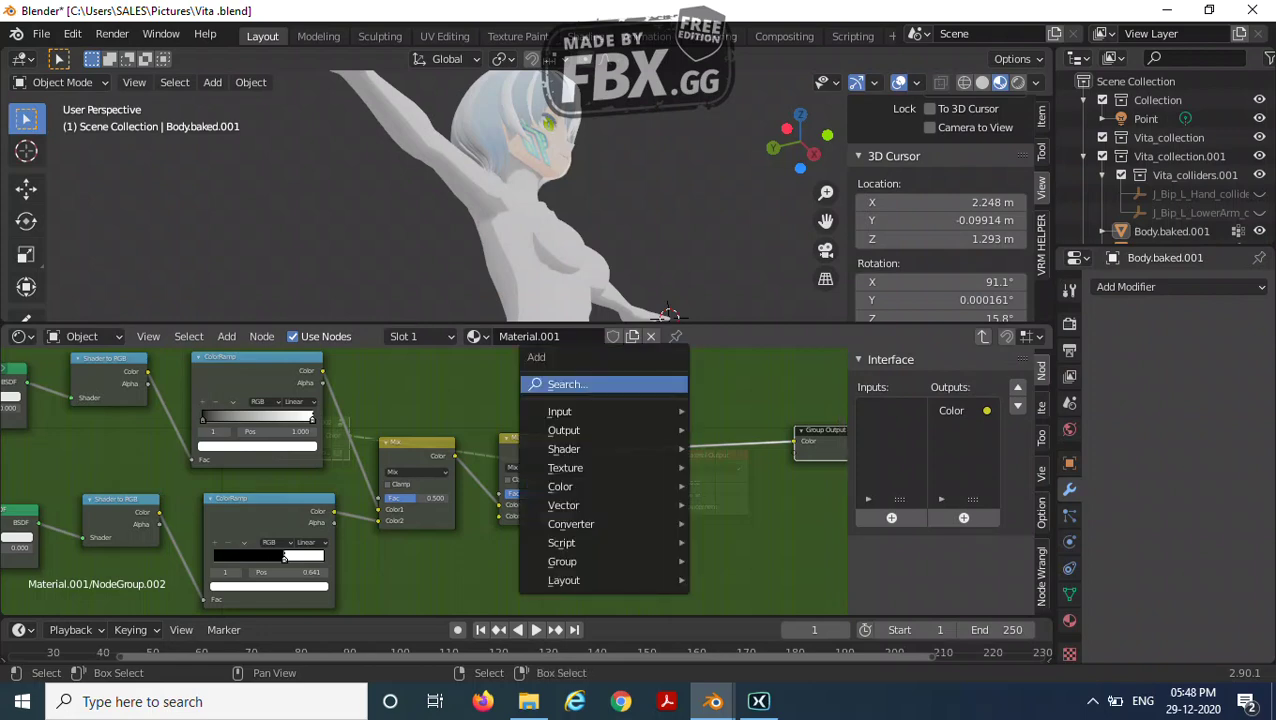
left_click(655, 384)
type("add")
key("Return")
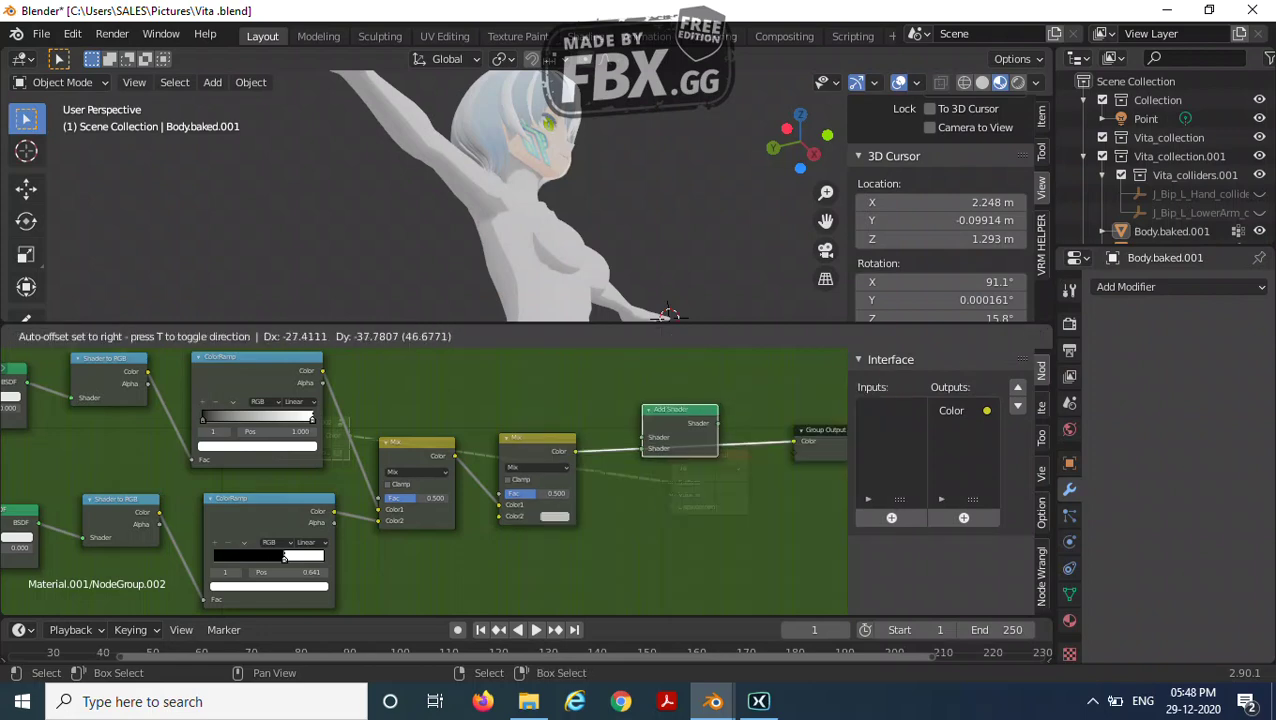
left_click(284, 557)
middle_click_drag(284, 557, 242, 527)
middle_click_drag(590, 400, 541, 373)
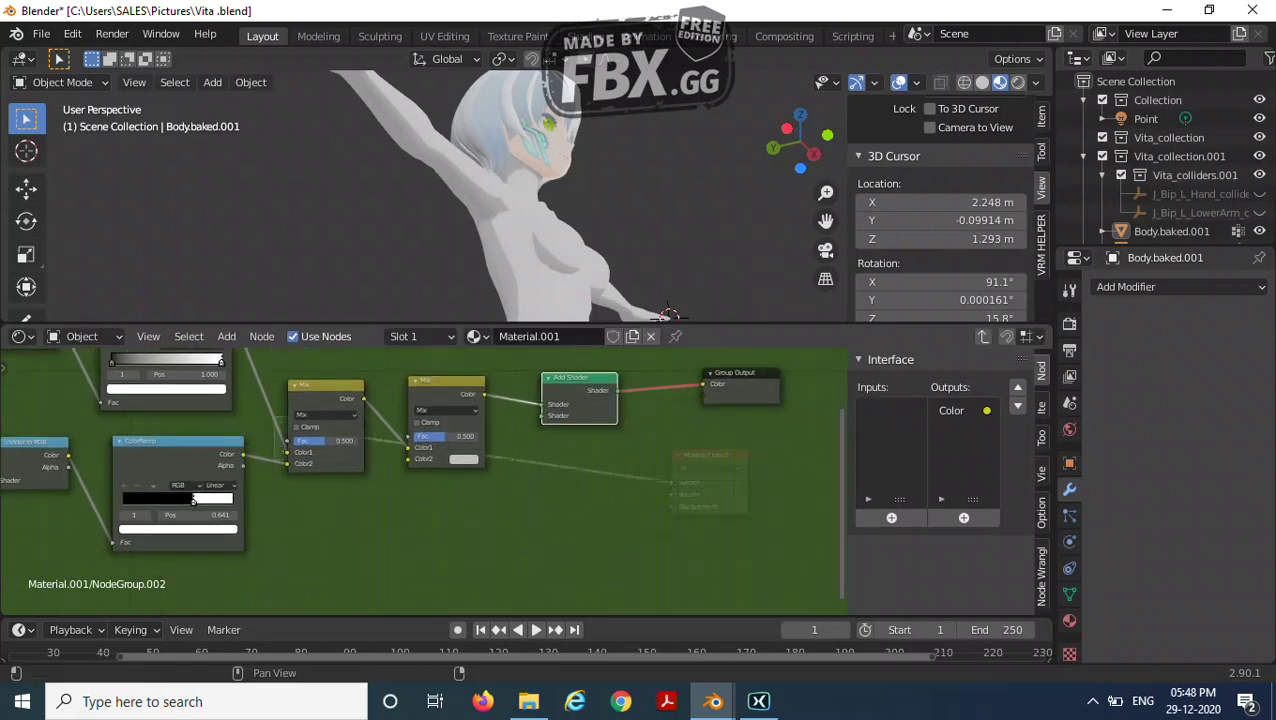
Replace the group's Color output with the Add Shader's Shader output, and connect the group to the Material Output's Surface.
left_click(950, 410)
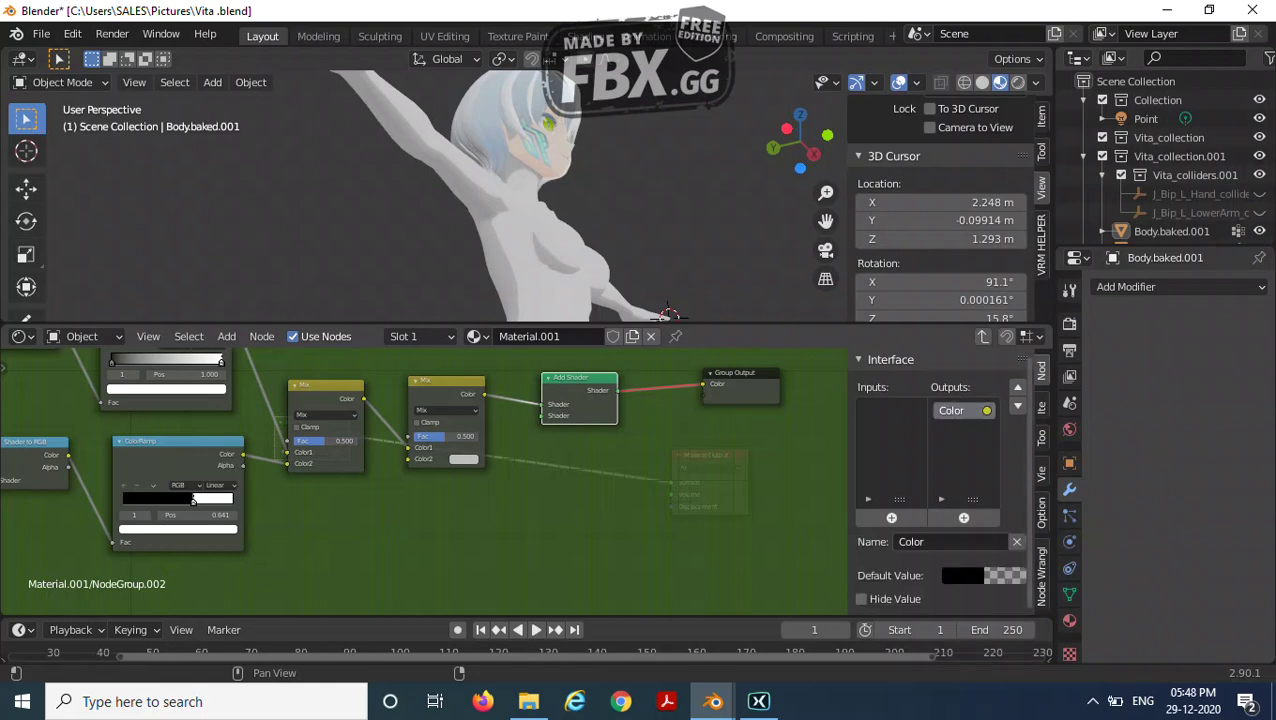
left_click(1016, 541)
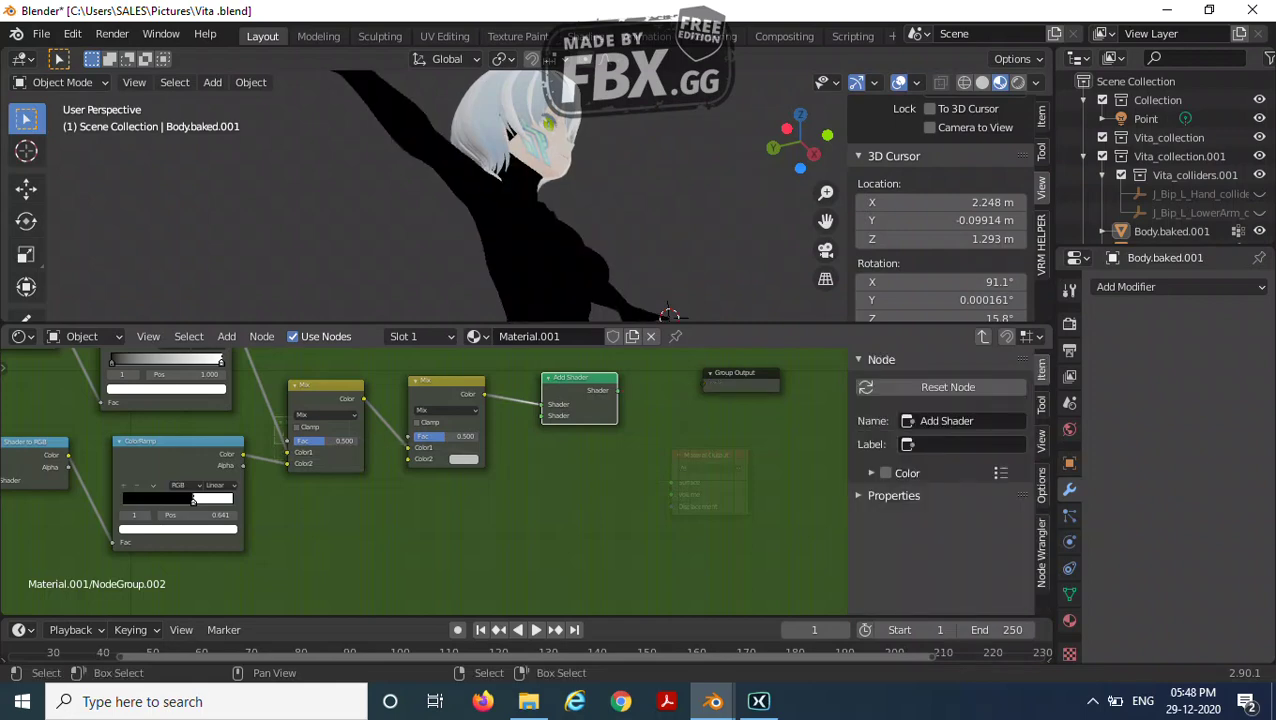
left_click_drag(618, 390, 704, 384)
key("Tab")
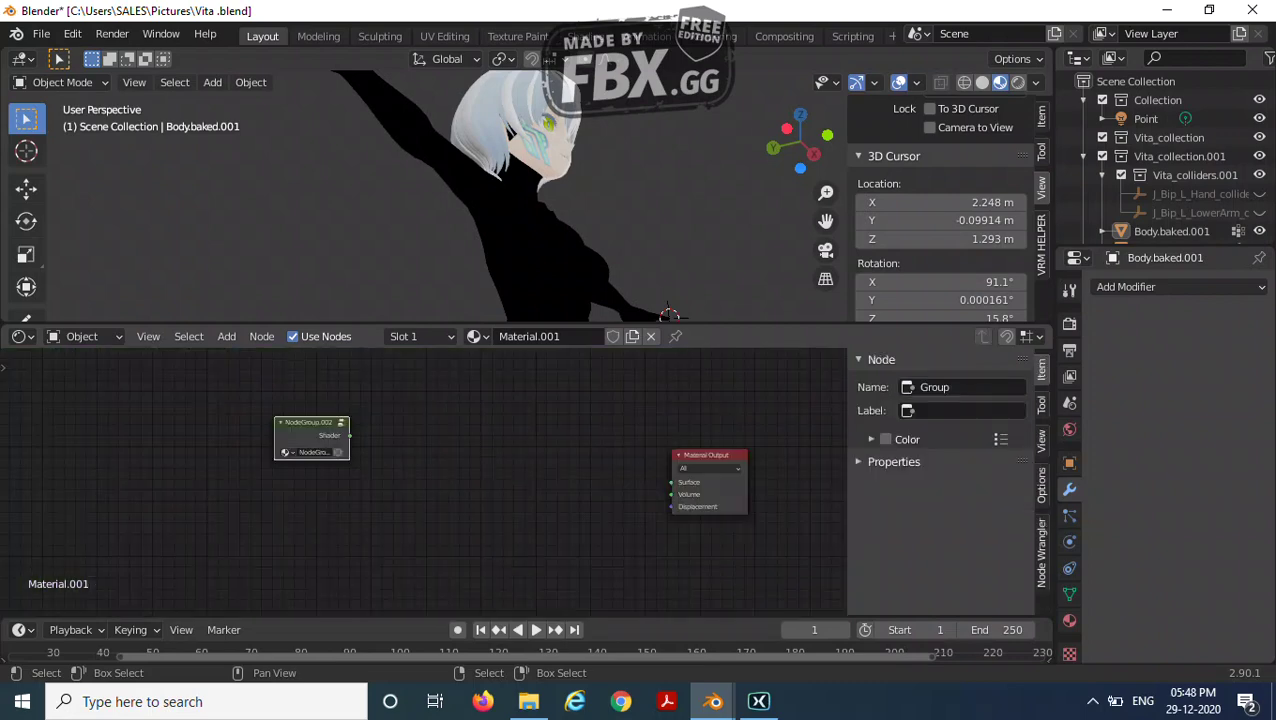
left_click_drag(349, 435, 671, 482)
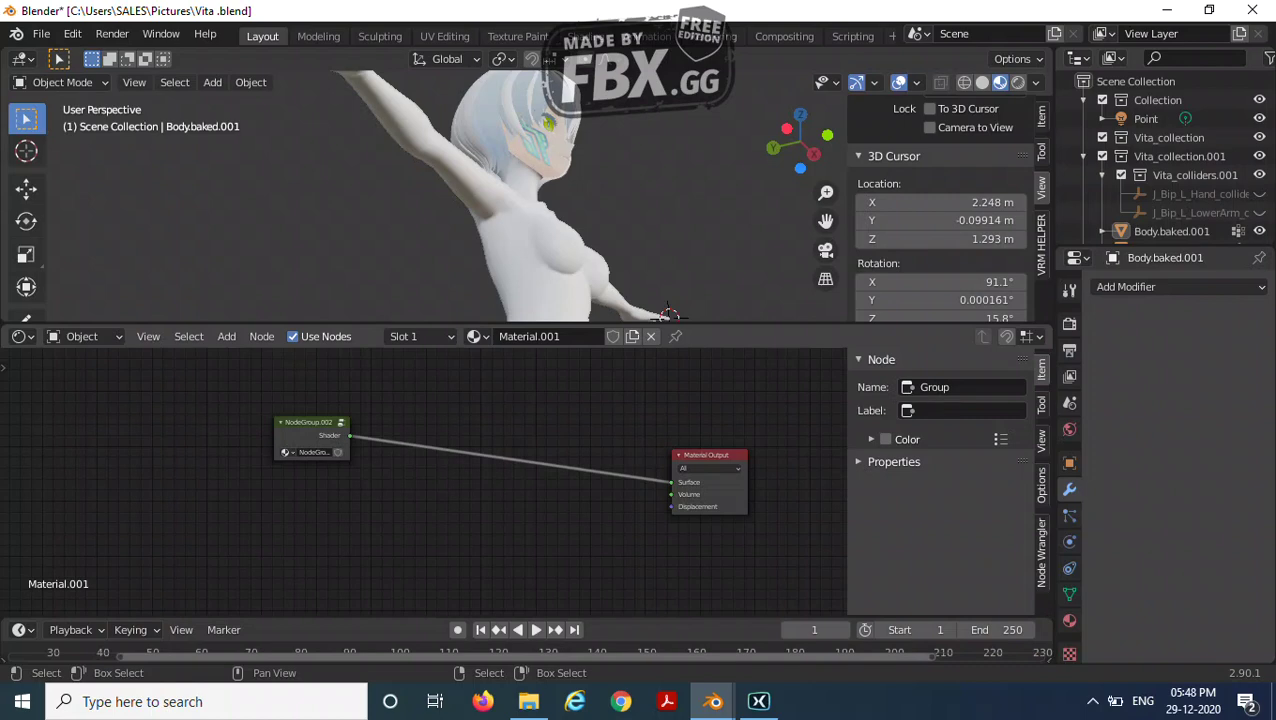
Move the node group closer to the Material Output and reopen it for editing.
left_click(311, 430)
left_click_drag(311, 430, 453, 470)
key("Tab")
Add an Emission node below the second Mix and connect it to the Add Shader's second Shader input.
scroll(453, 470, "down", 1)
middle_click_drag(450, 477, 402, 440)
key("shift+a")
left_click(402, 430)
type("emi")
key("Return")
left_click(412, 485)
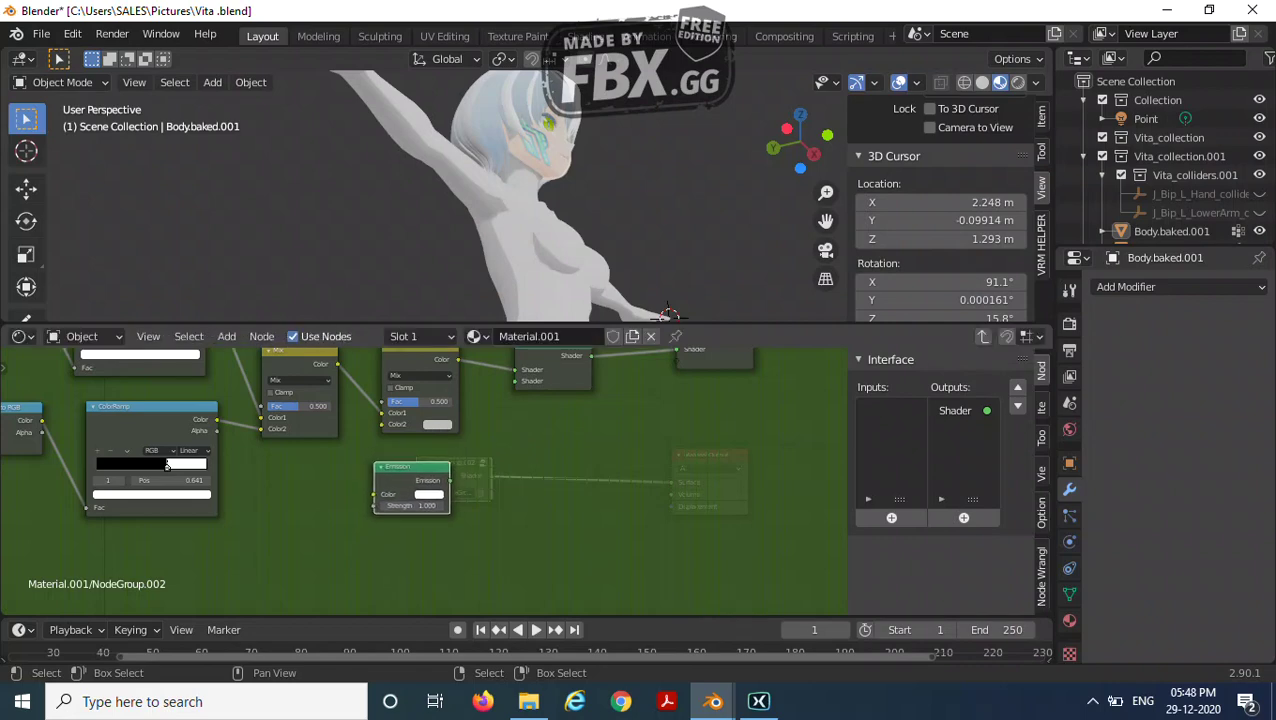
left_click_drag(449, 467, 514, 381)
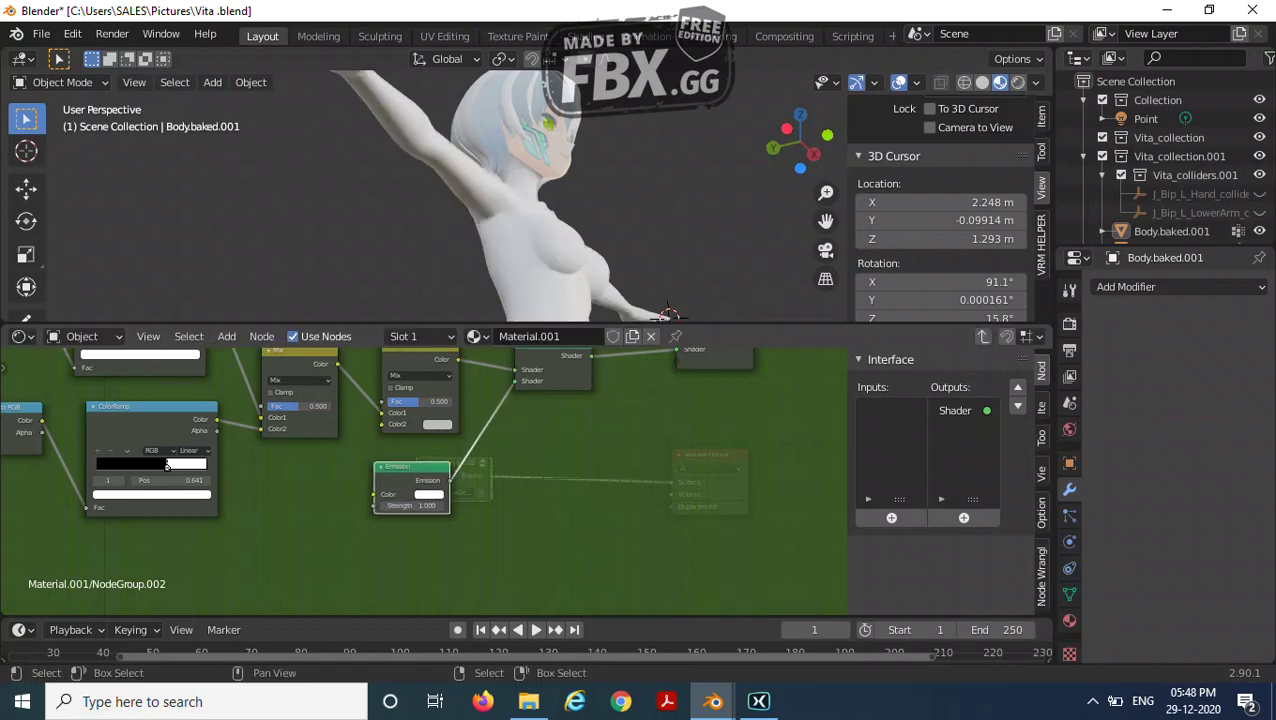
Set the Emission node's Strength to 0.200 and check the body from the front.
scroll(424, 481, "up", 1)
mouse_move(424, 481)
middle_mouse_down()
mouse_move(411, 521)
mouse_move(479, 529)
middle_mouse_up()
left_click(466, 555)
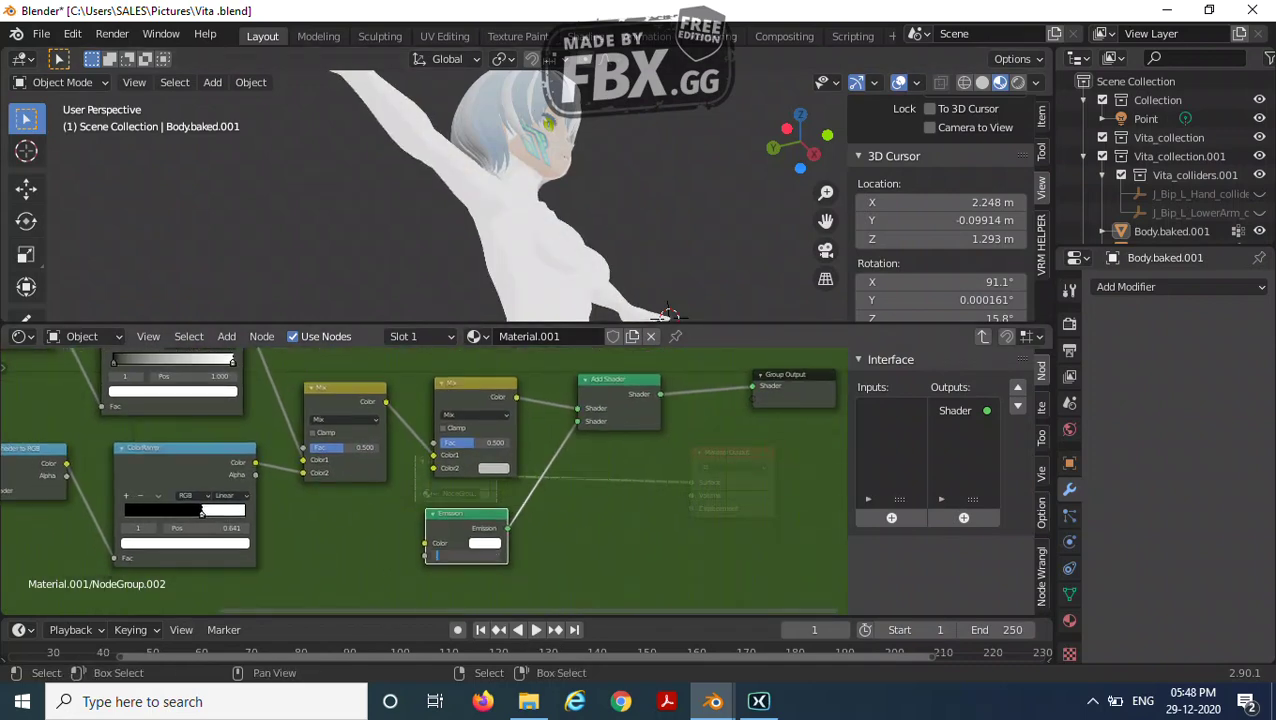
type("2")
key("Return")
middle_click_drag(668, 313, 799, 282)
scroll(424, 481, "up", 3)
Move the Group Input near the Emission node and expose the second Mix's Color2 and the Emission's Color as group inputs.
middle_click_drag(424, 481, 491, 467)
scroll(460, 465, "down", 4)
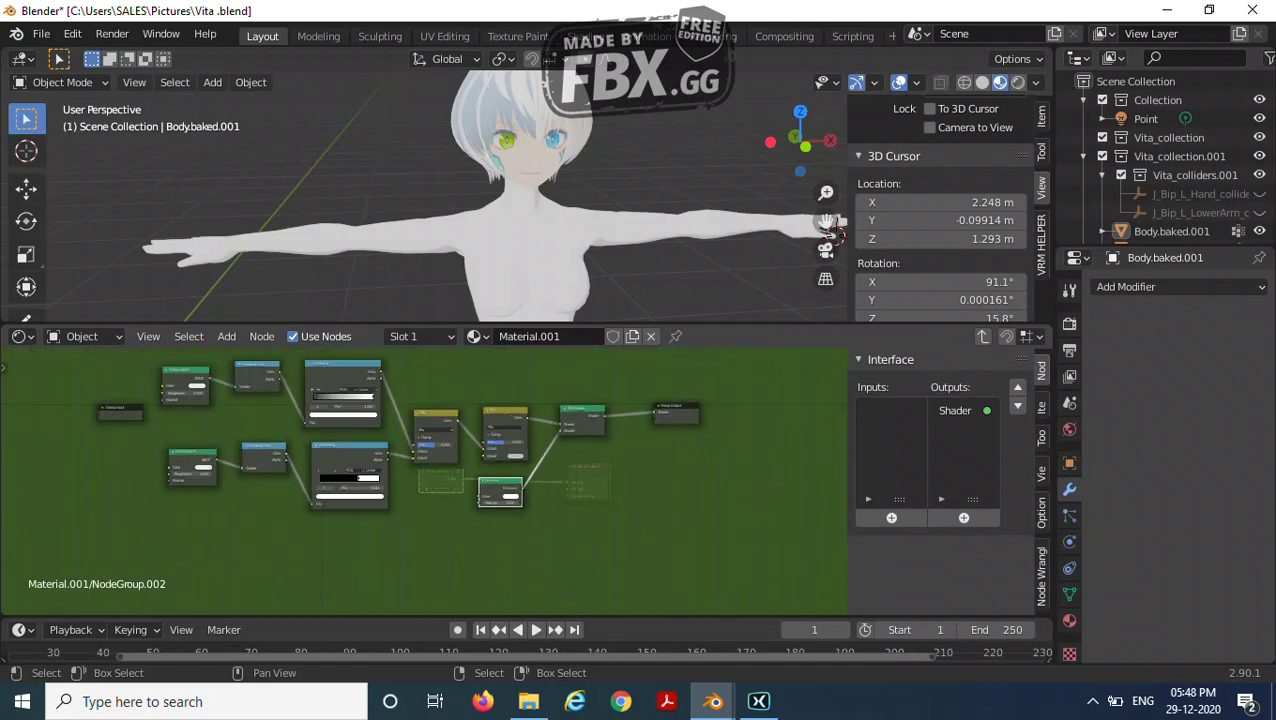
left_click_drag(120, 411, 518, 441)
scroll(420, 520, "up", 1)
scroll(422, 478, "up", 1)
left_click_drag(458, 536, 519, 440)
scroll(371, 535, "up", 2)
middle_click_drag(371, 535, 402, 515)
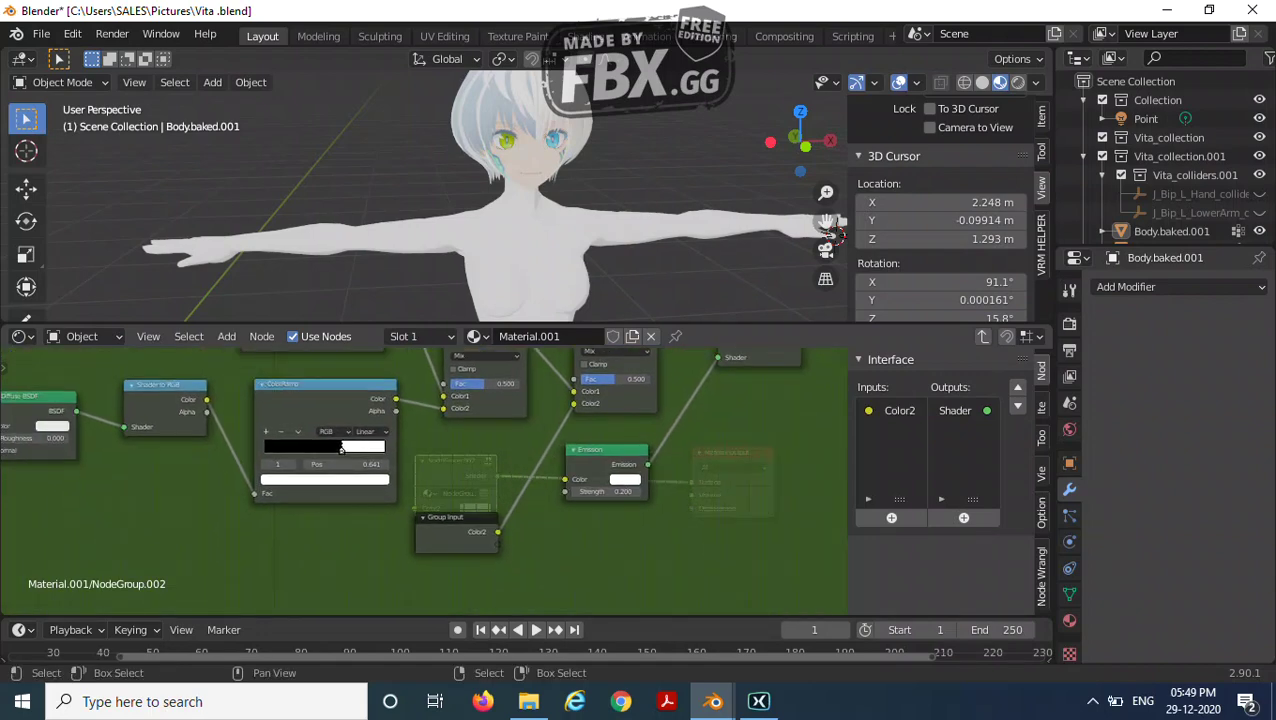
left_click_drag(565, 479, 497, 544)
Rename the group's two color inputs to Color and Emission Color.
left_click(899, 410)
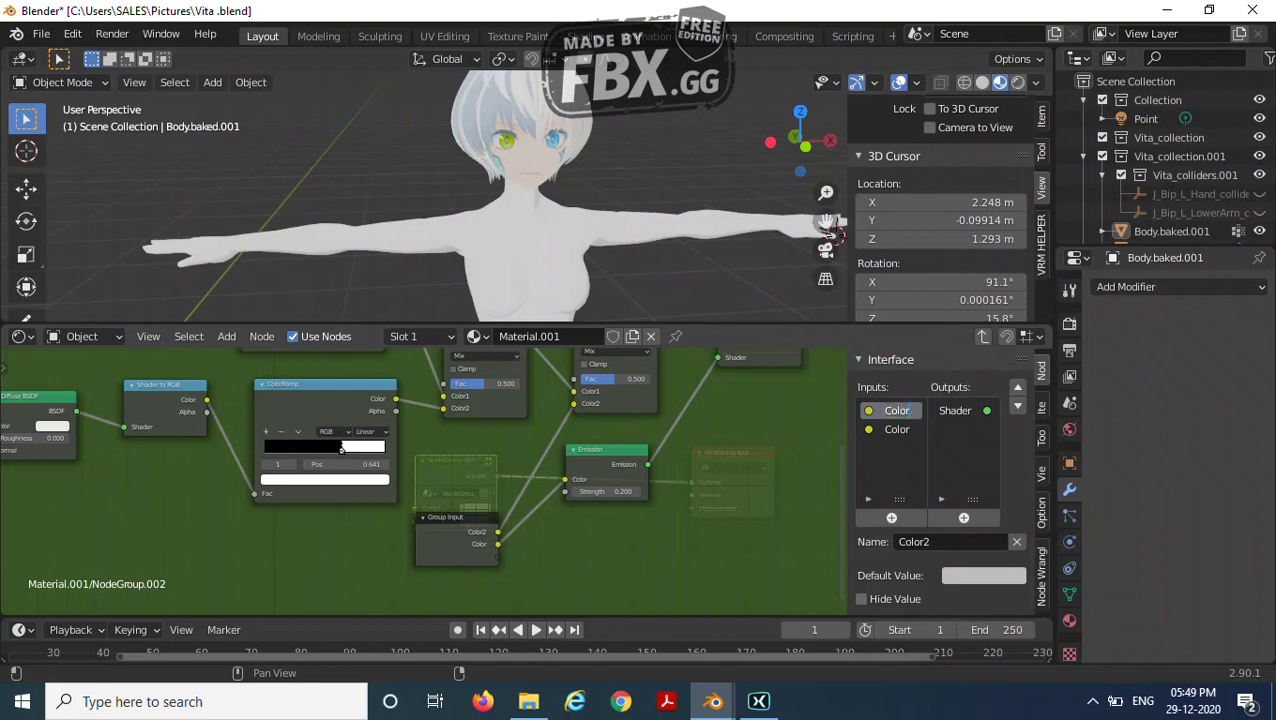
double_click(897, 429)
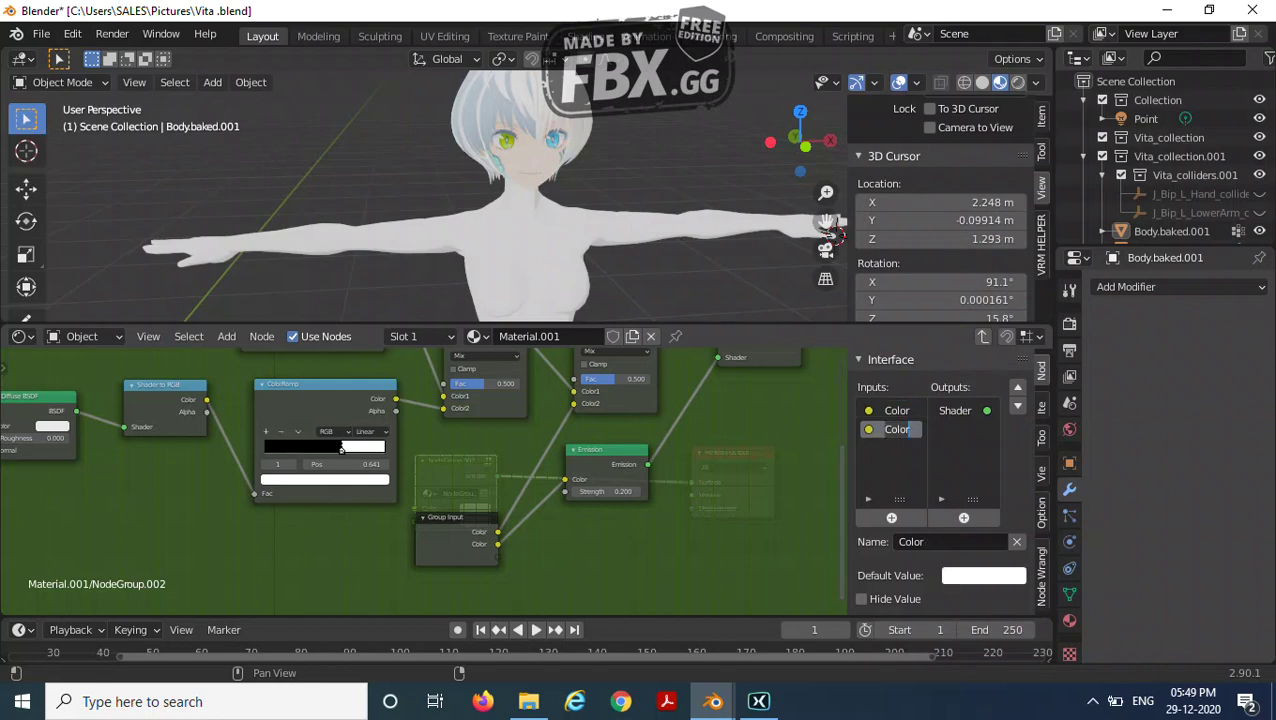
key("Return")
type("Emission")
key("Return")
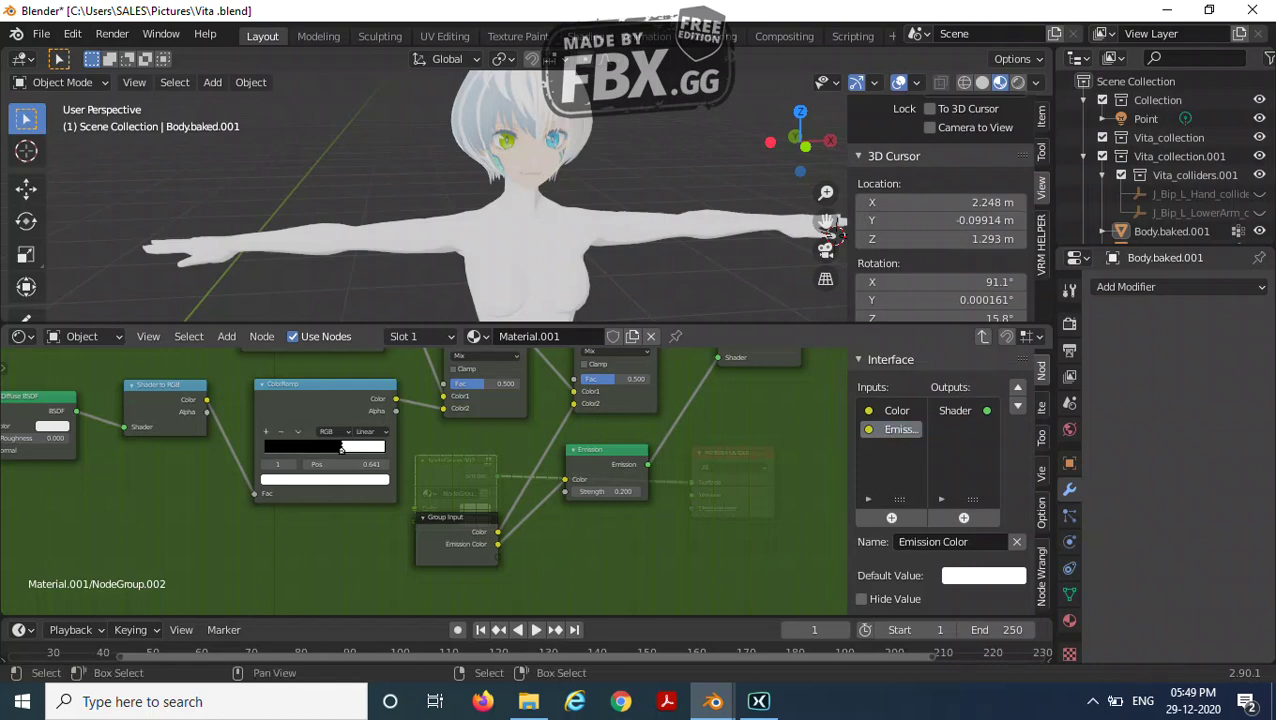
Expose the Emission node's Strength as a group input and rename it Emission Strength.
middle_click_drag(500, 580, 424, 557)
scroll(424, 557, "up", 1)
middle_click_drag(546, 467, 655, 473)
scroll(625, 497, "up", 2)
left_click_drag(635, 475, 543, 565)
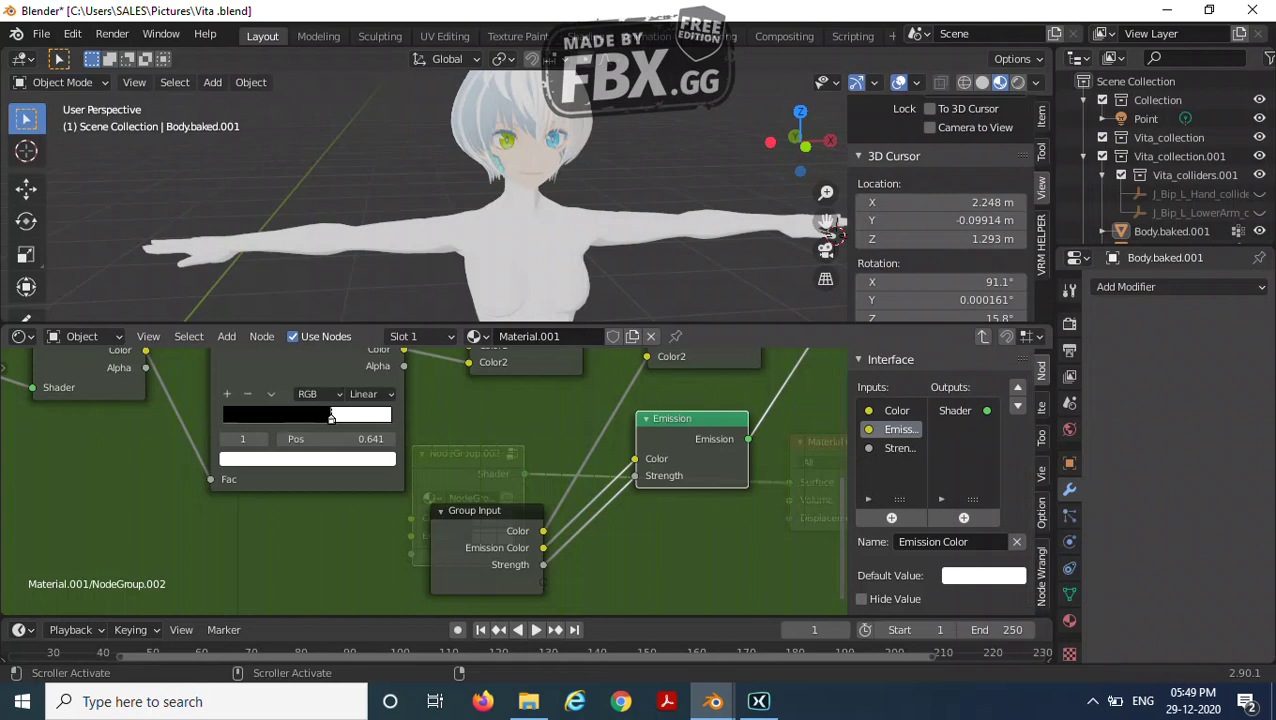
double_click(900, 448)
left_click(882, 448)
type("Emission")
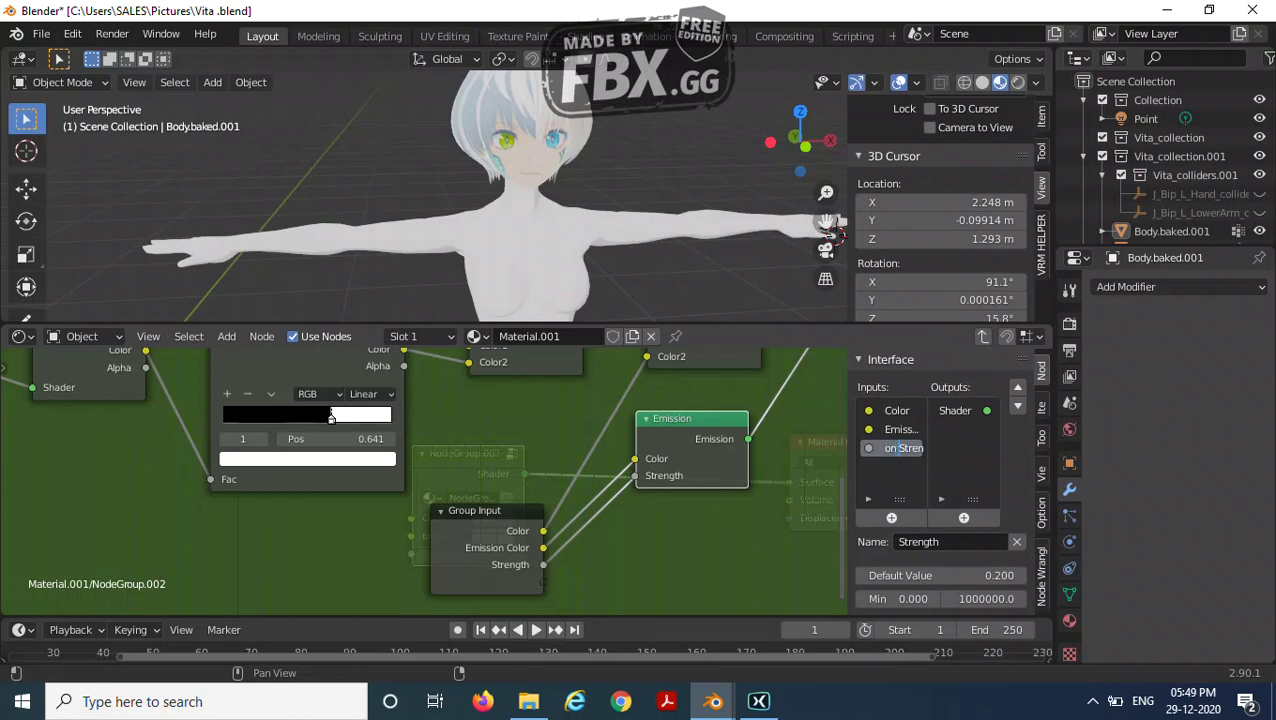
key("Return")
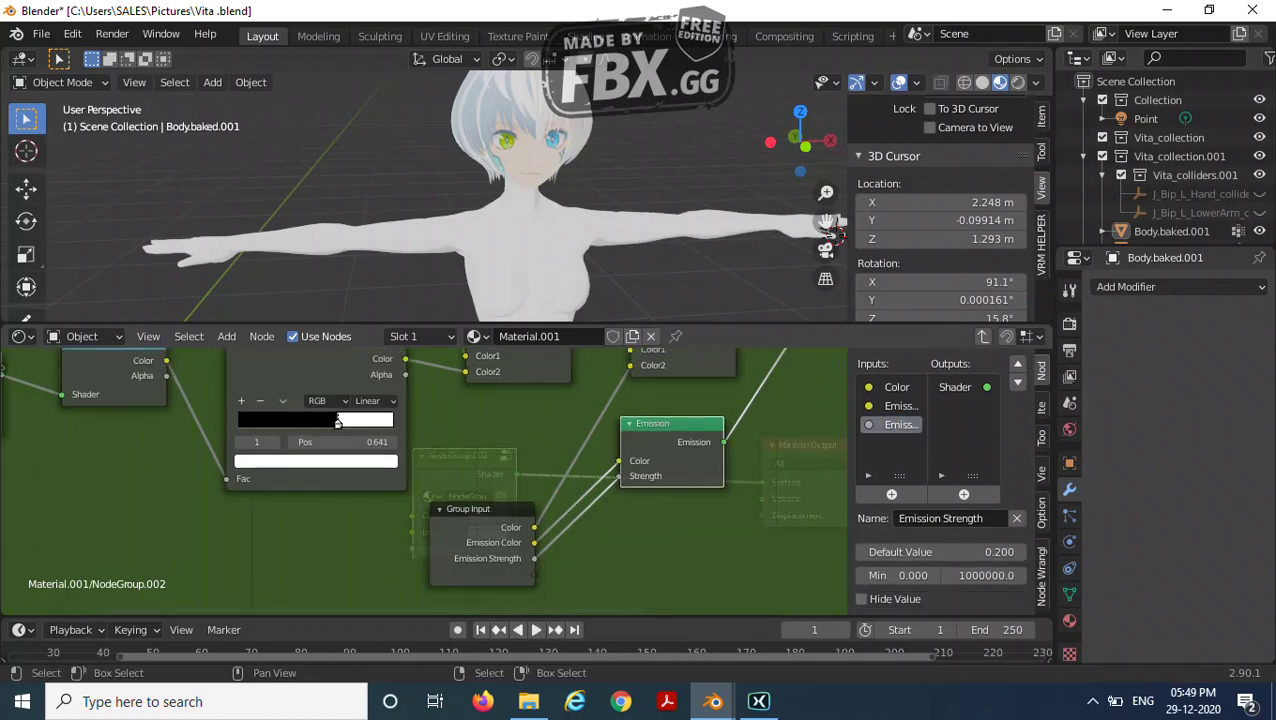
Expose the second Mix's Fac as a group input, leave the group, and set Fac to 1.000 on the group node.
middle_click_drag(338, 421, 385, 450)
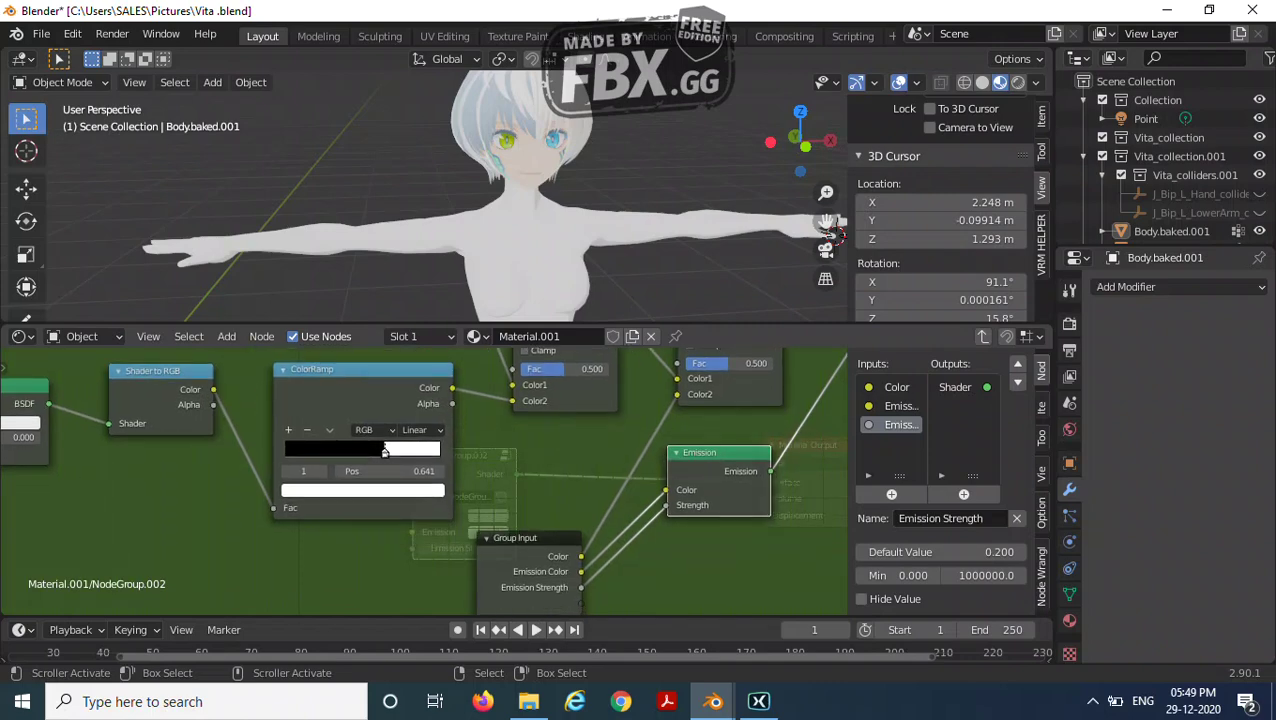
left_click_drag(677, 363, 581, 603)
key("Tab")
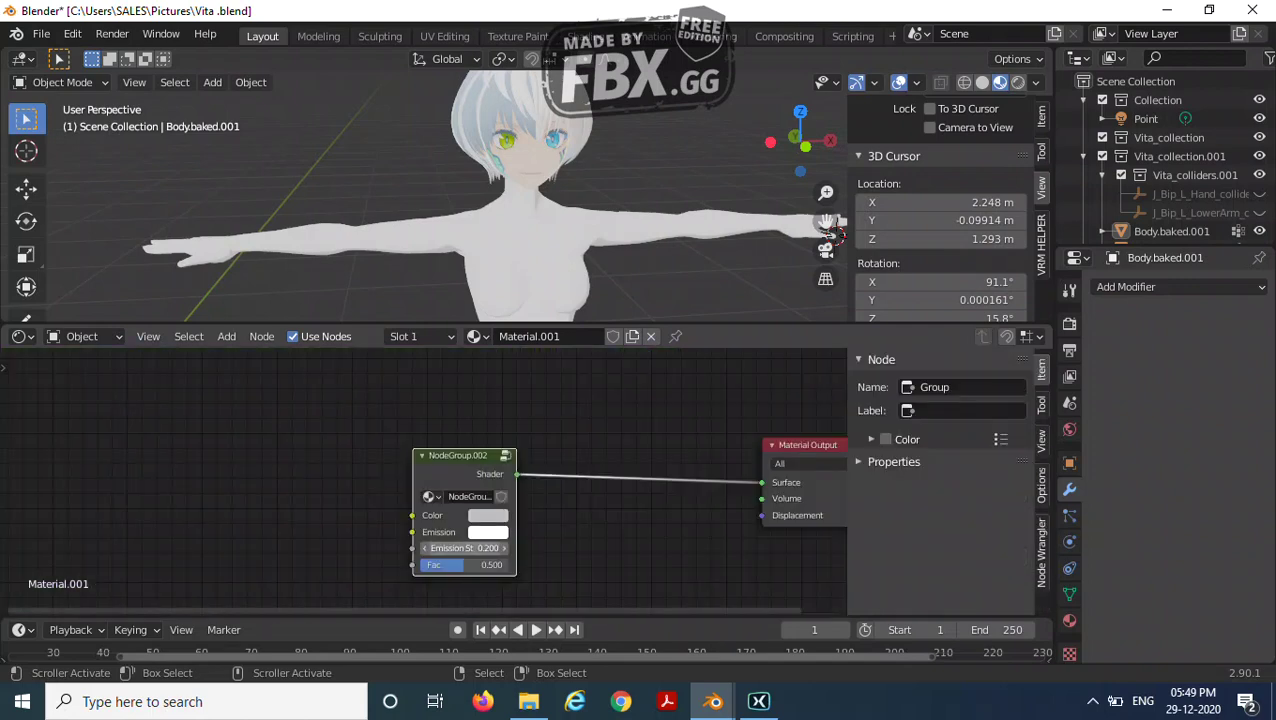
mouse_move(464, 565)
left_mouse_down()
mouse_move(424, 565)
mouse_move(510, 565)
left_mouse_up()
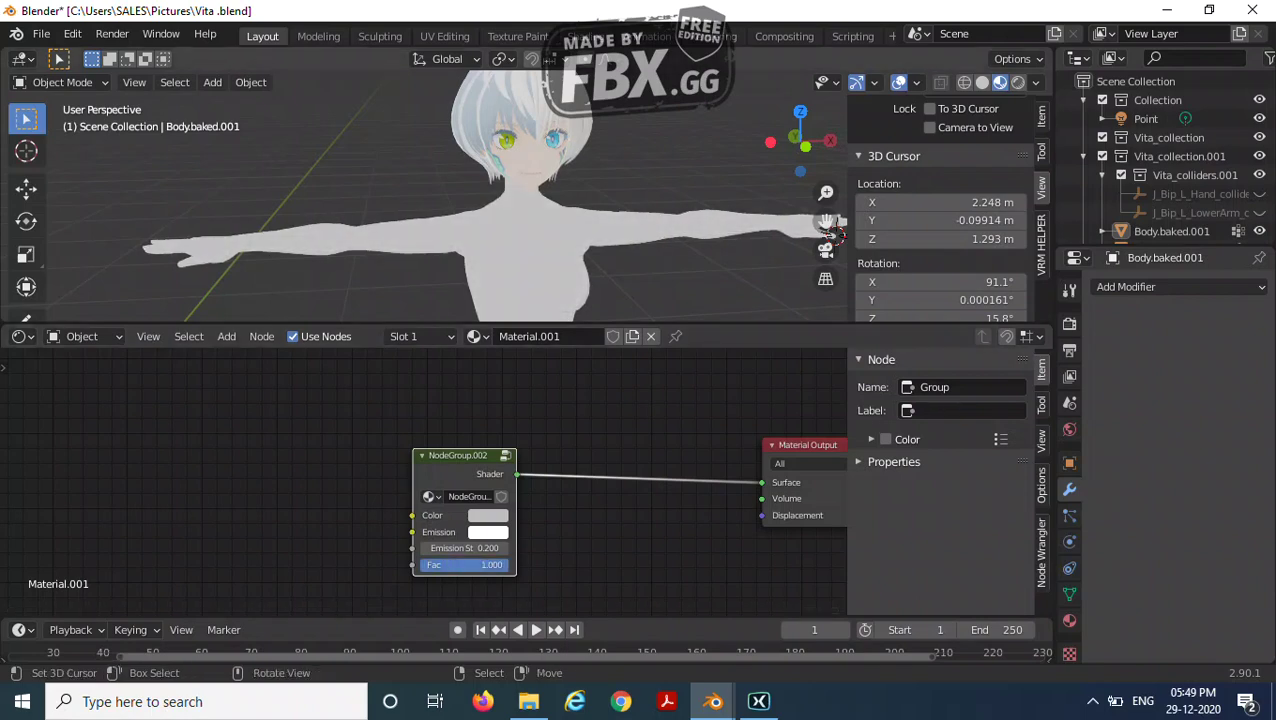
Check the body's shading from the side at a lower Fac and look over the node network inside the group.
middle_click_drag(470, 230, 625, 160)
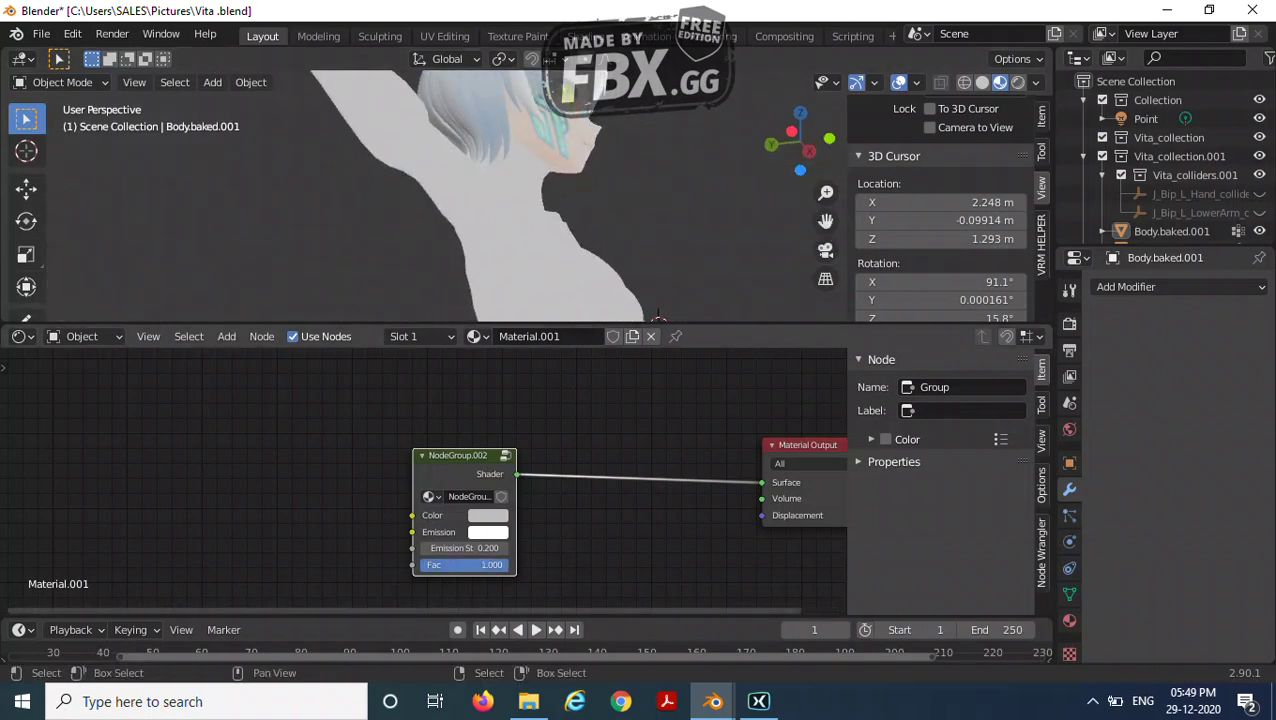
mouse_move(506, 565)
left_mouse_down()
mouse_move(423, 565)
mouse_move(506, 565)
left_mouse_up()
key("Tab")
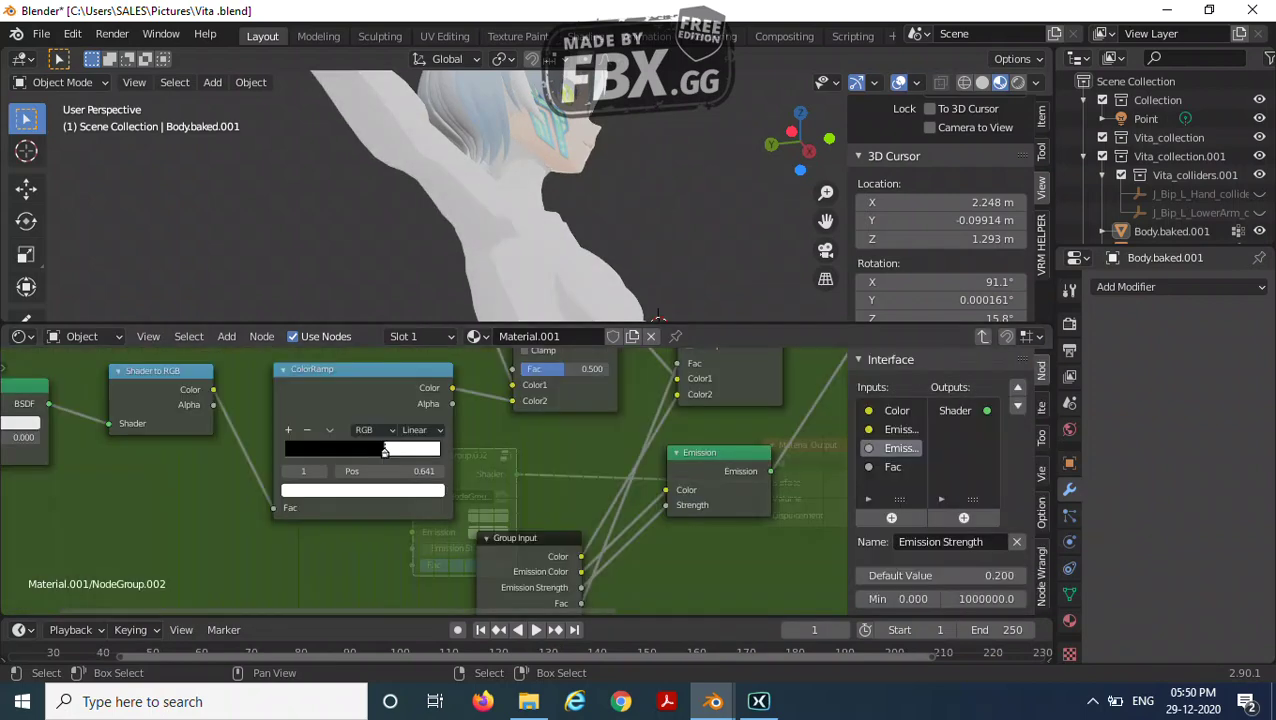
middle_click_drag(500, 450, 272, 571)
middle_click_drag(157, 573, 186, 552)
scroll(423, 481, "up", 1)
middle_click_drag(423, 481, 428, 467)
key("Tab")
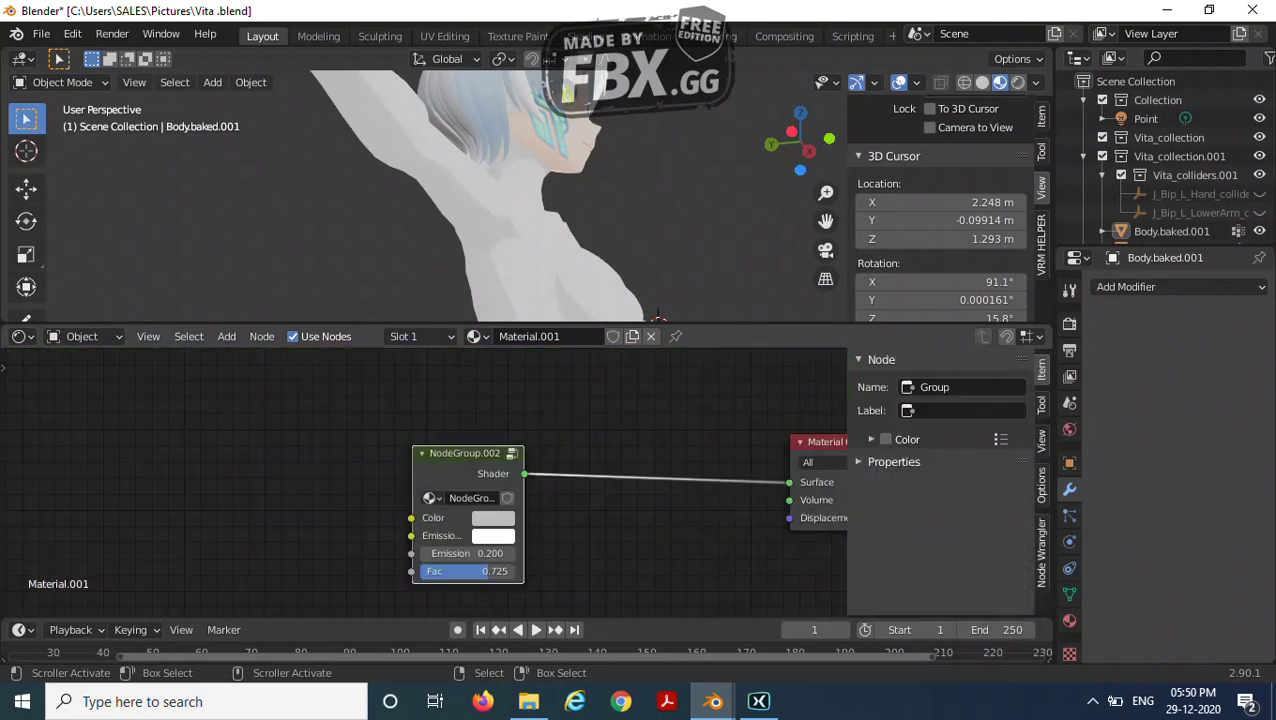
Try several lower Fac values on the group node, then set Fac to 0.500.
mouse_move(514, 571)
left_mouse_down()
mouse_move(413, 571)
mouse_move(488, 571)
left_mouse_up()
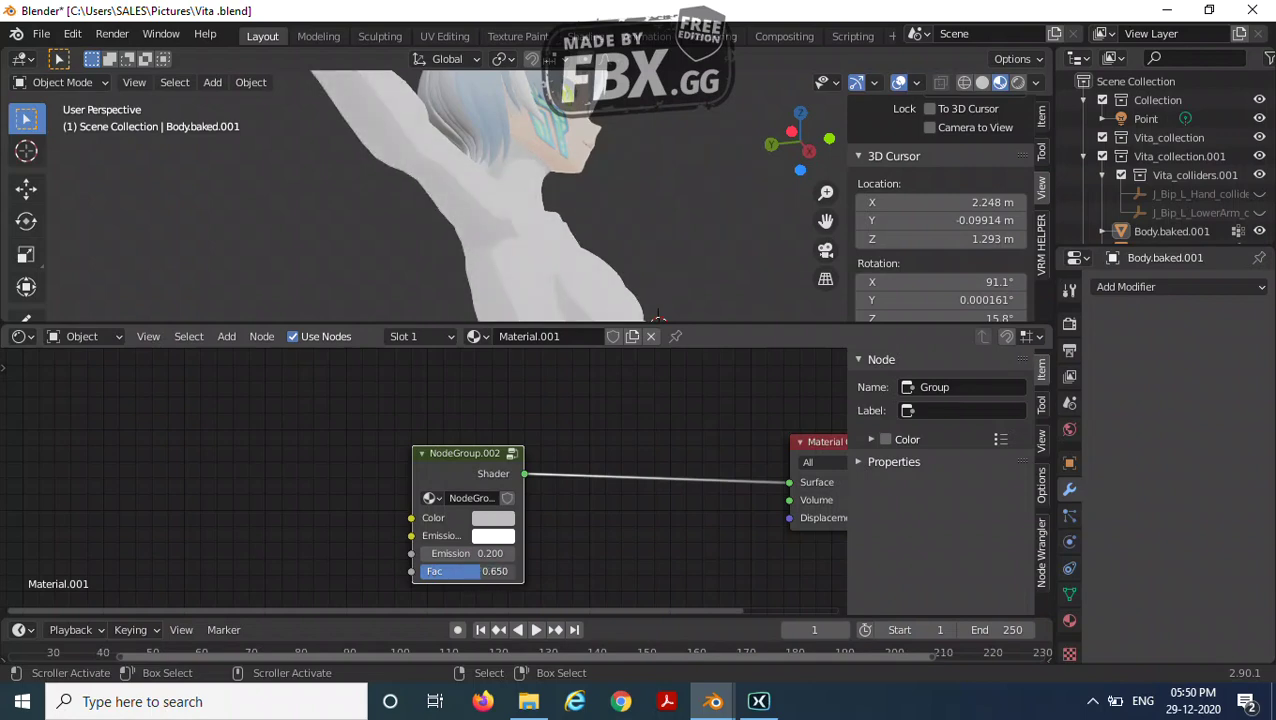
mouse_move(485, 571)
left_mouse_down()
mouse_move(453, 571)
mouse_move(476, 571)
left_mouse_up()
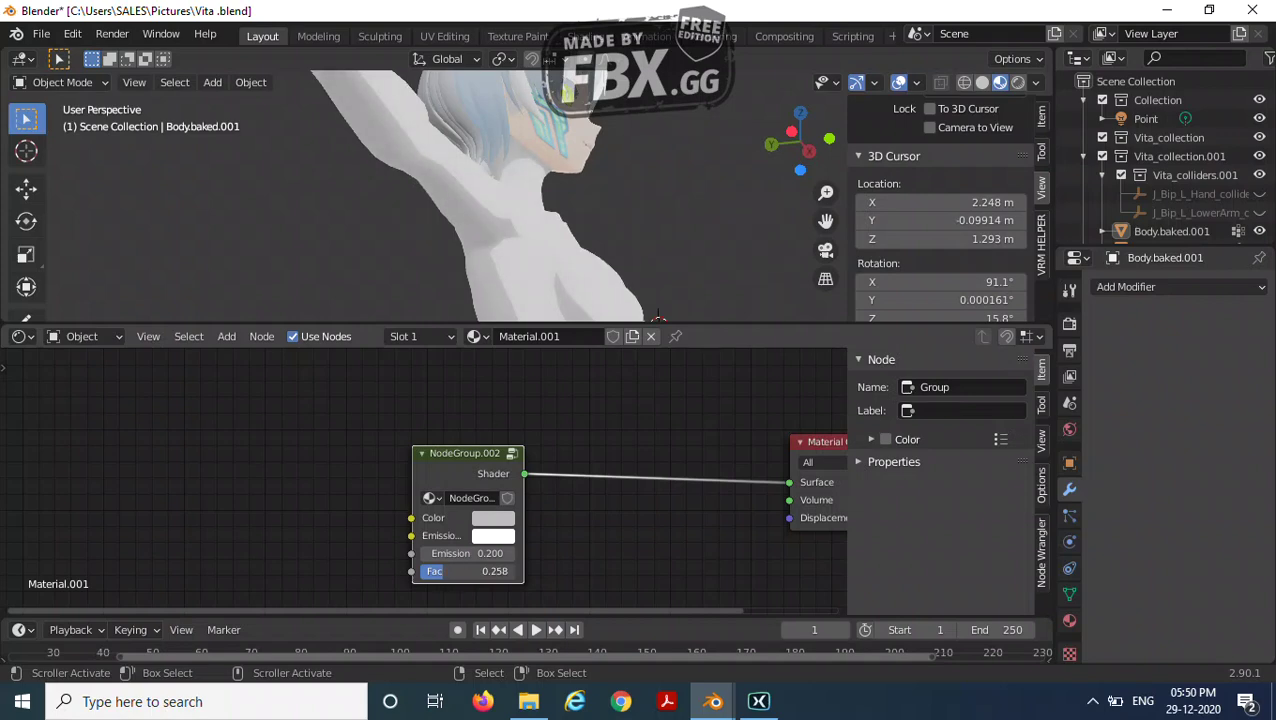
mouse_move(440, 571)
left_mouse_down()
mouse_move(424, 571)
mouse_move(436, 571)
left_mouse_up()
left_click(436, 571)
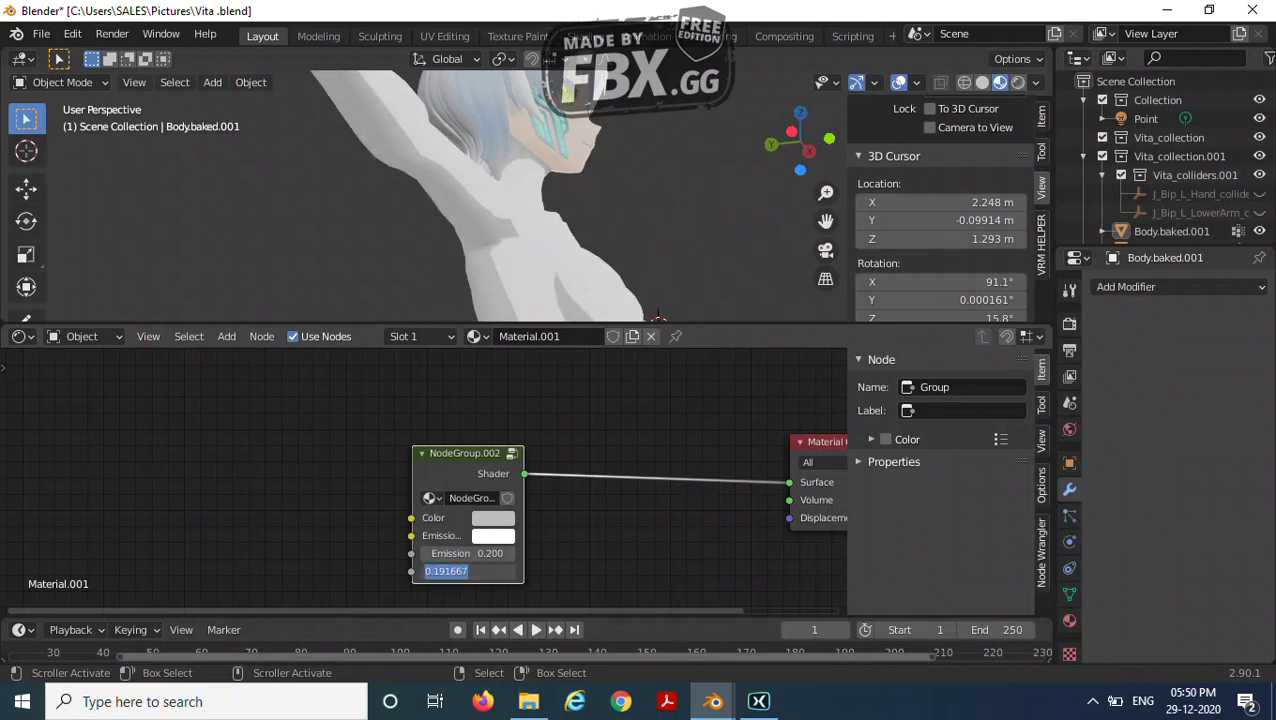
type(".500.5")
key("Return")
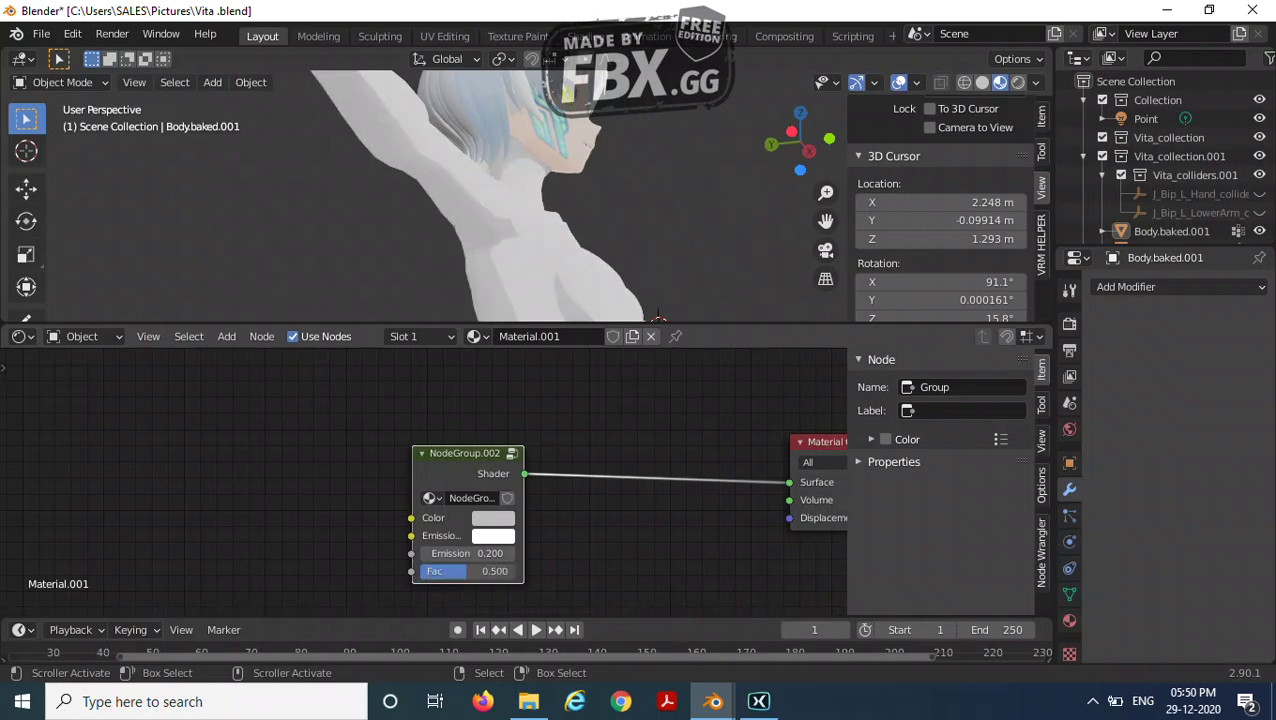
Open the node group for editing and expose the first Mix node's Fac as another group input.
key("Tab")
scroll(490, 430, "down", 4)
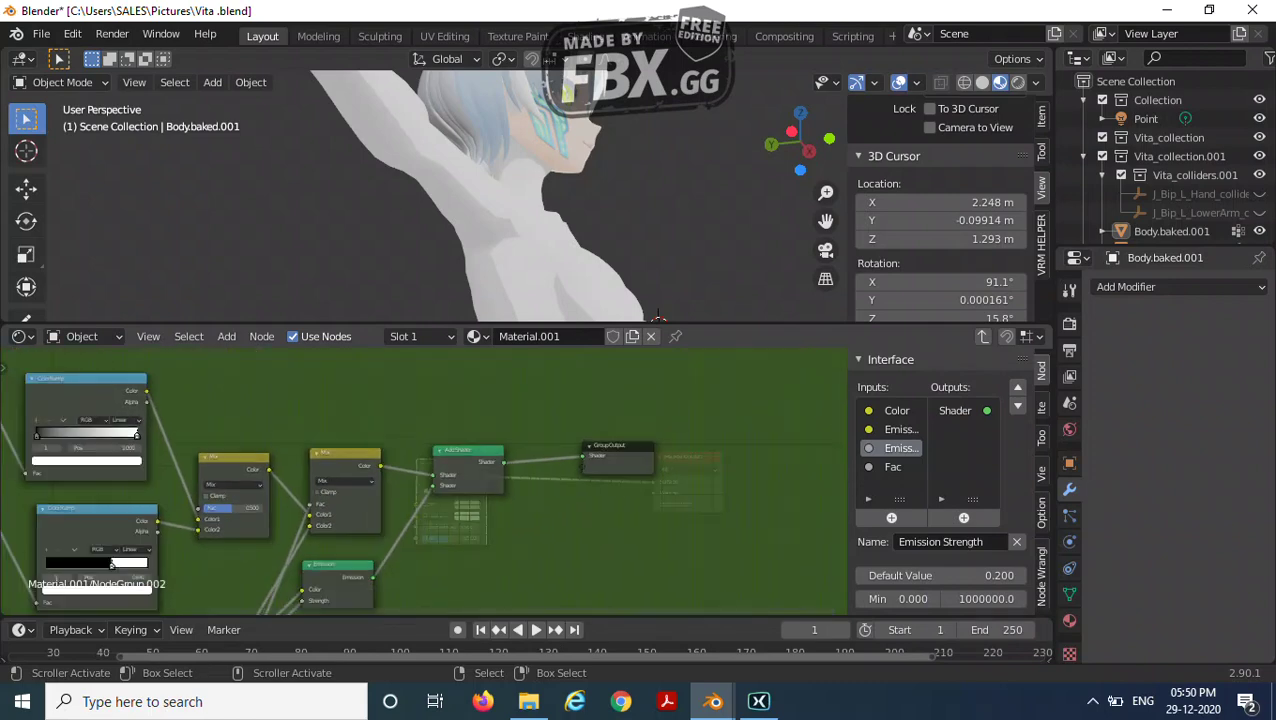
scroll(425, 480, "up", 3)
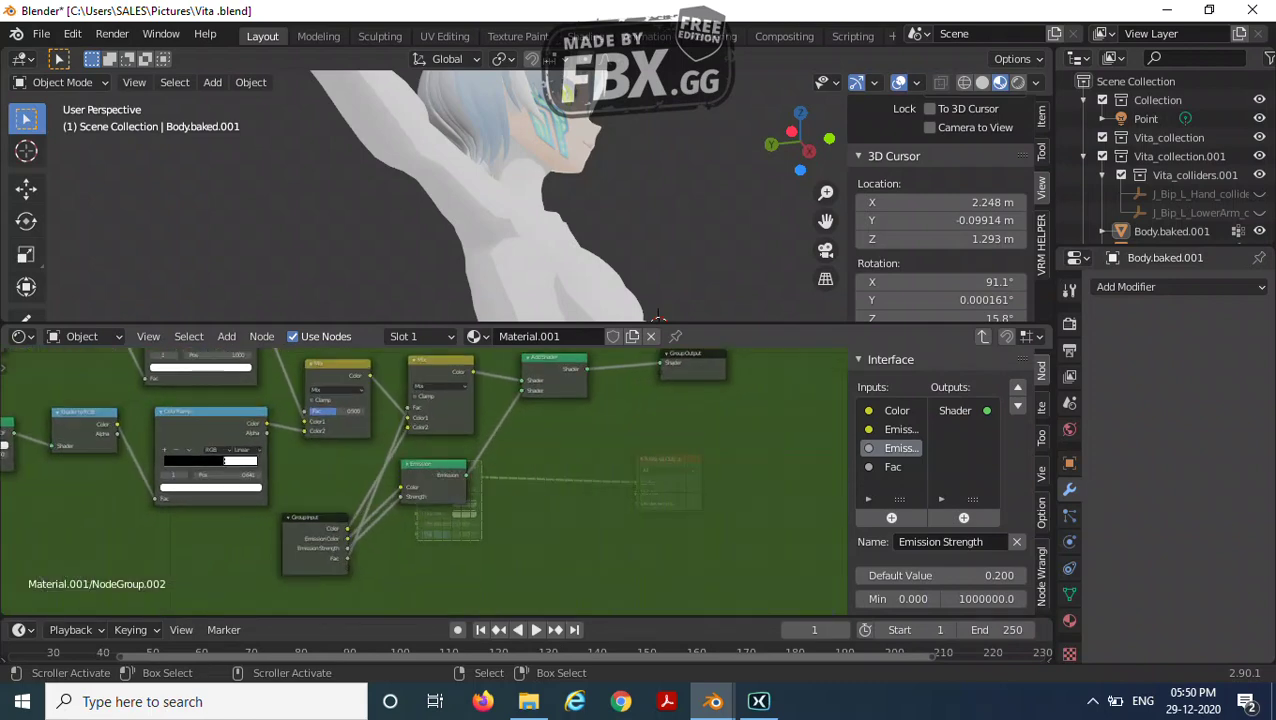
middle_click_drag(425, 480, 461, 469)
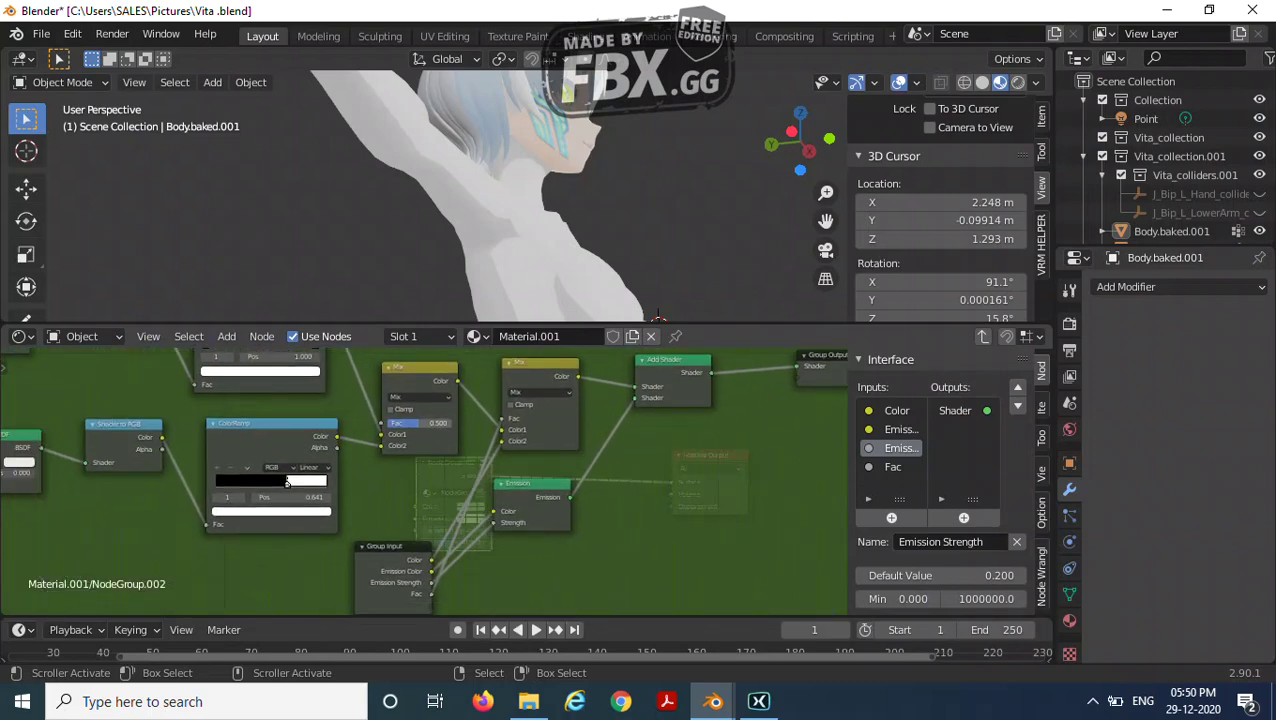
left_click_drag(382, 423, 431, 605)
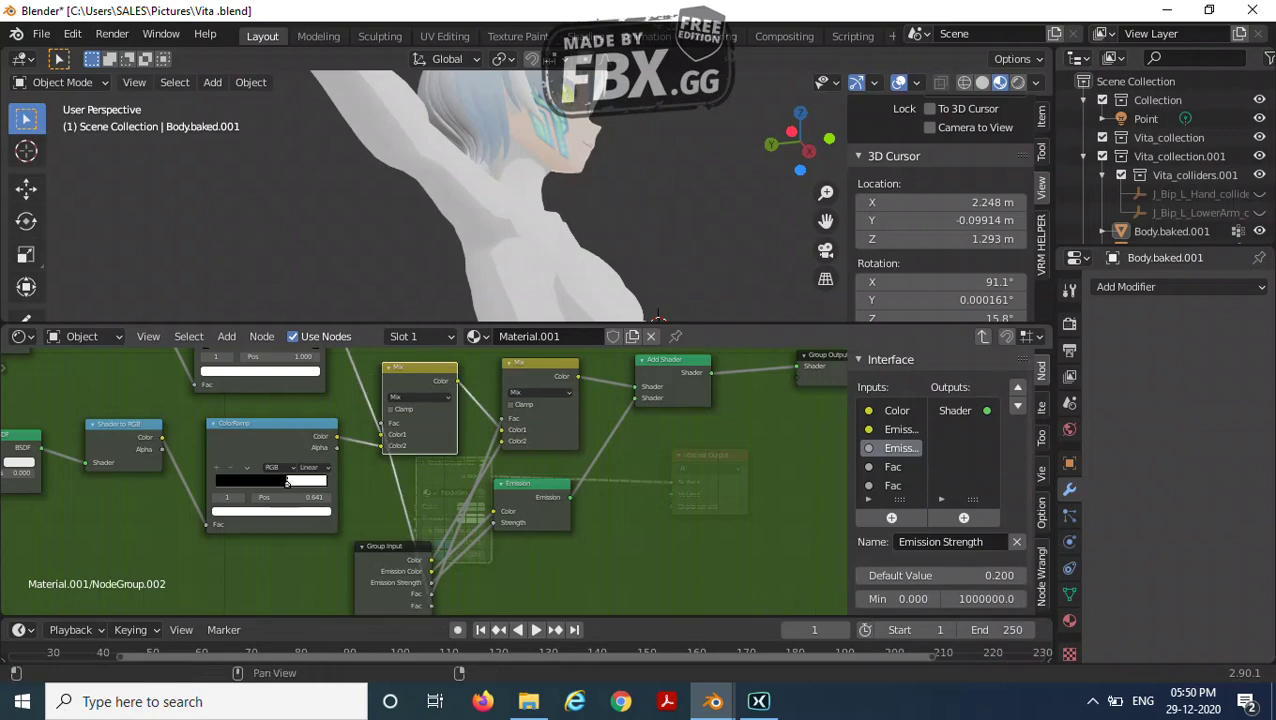
Rename the group's first Fac input, which feeds the second Mix node, to Darkness.
left_click(893, 467)
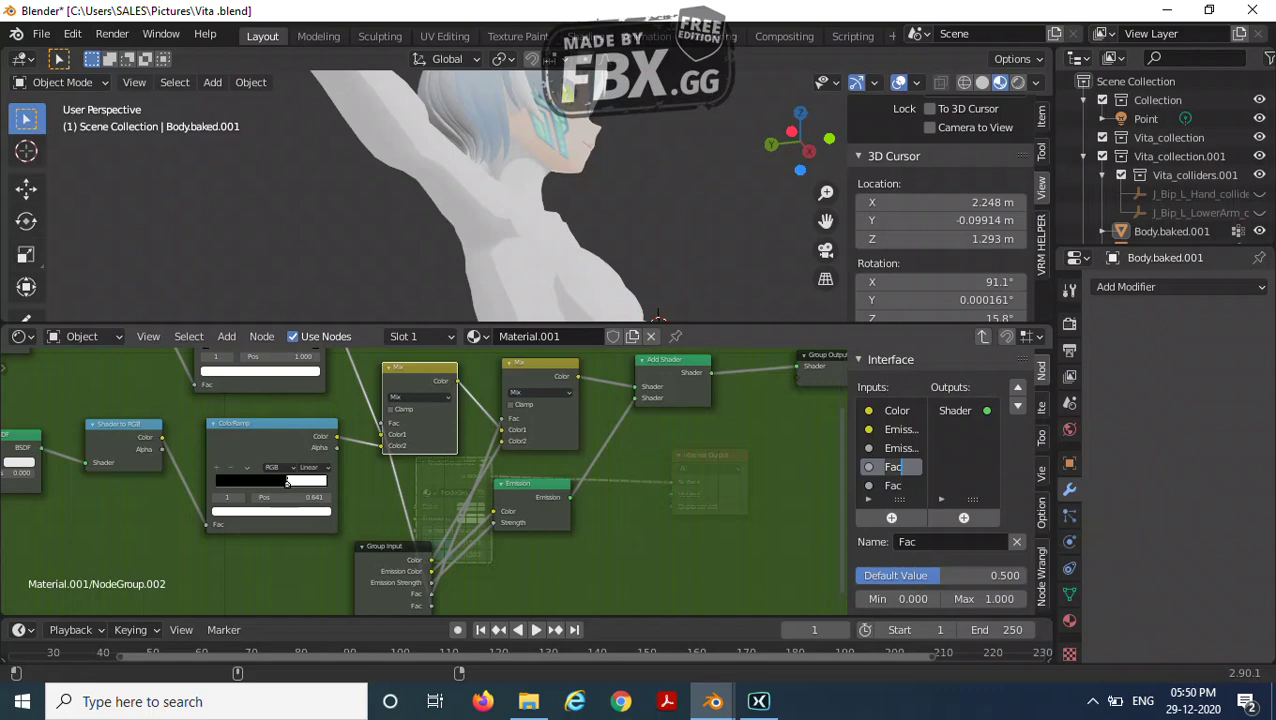
type("Dar")
type("k")
type("ness")
key("Return")
middle_click_drag(287, 483, 307, 442)
Rename the remaining Fac input to Softness and leave the group.
double_click(893, 485)
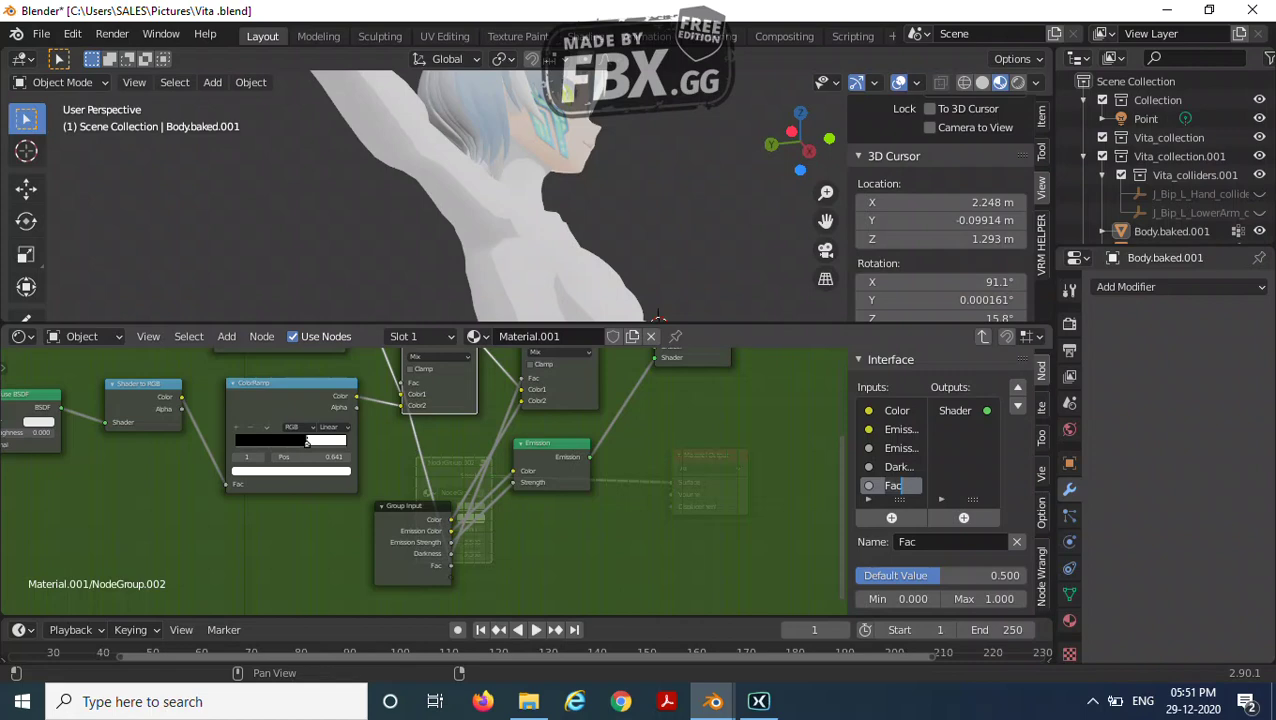
type("S")
type("oftness")
key("Return")
scroll(428, 518, "up", 2)
key("Tab")
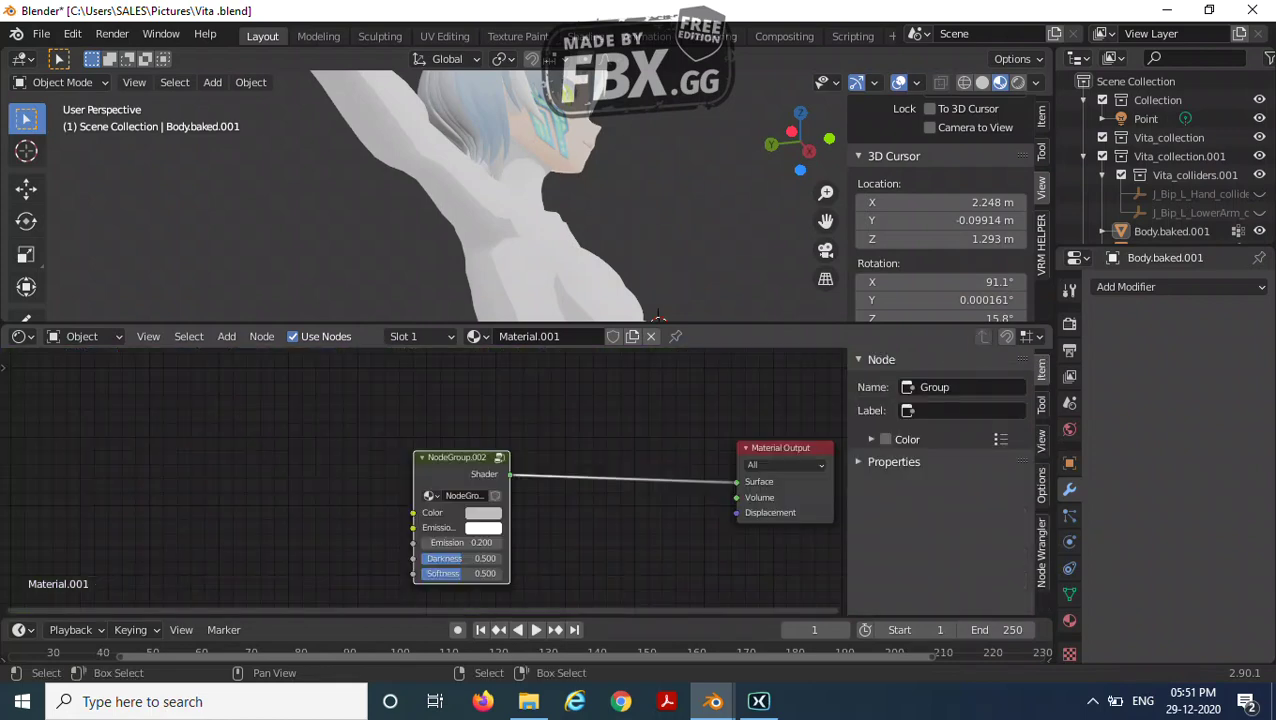
Brighten the Color input on the group node to white.
scroll(470, 470, "up", 3)
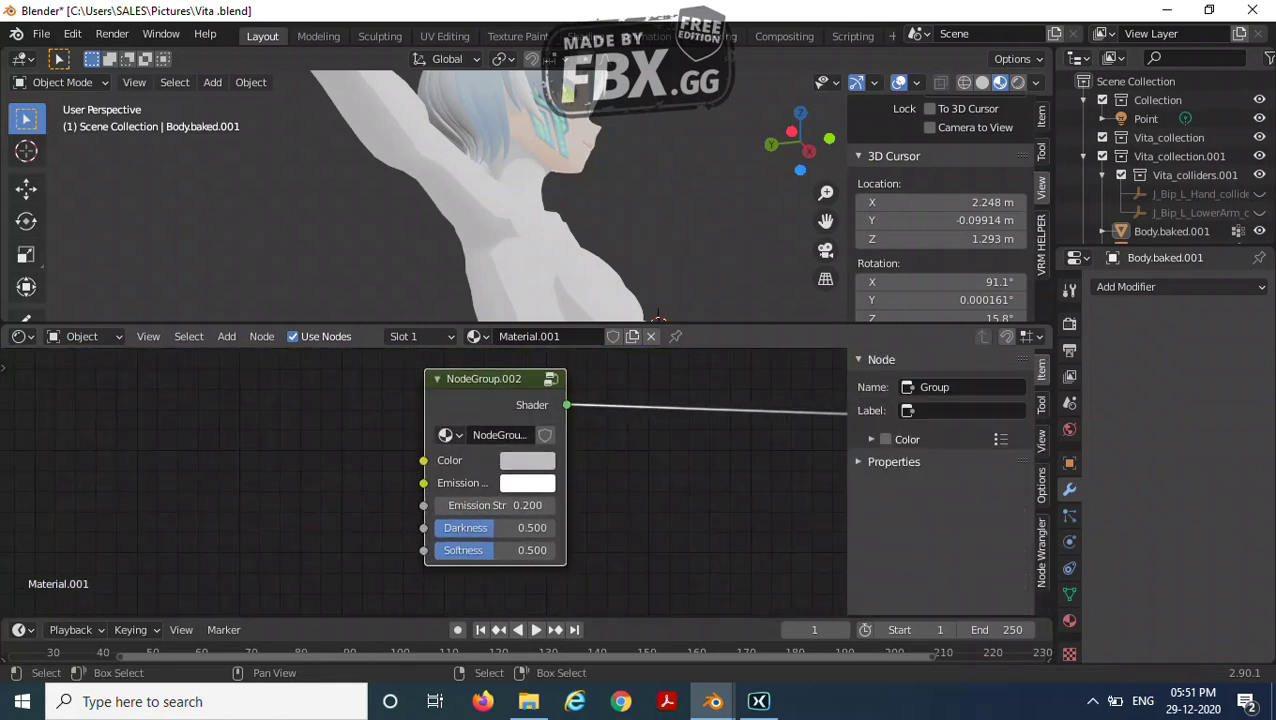
left_click(527, 460)
left_click_drag(676, 205, 676, 165)
Inside the group, set the Color input's default value to white and leave Hide Value turned off.
key("Tab")
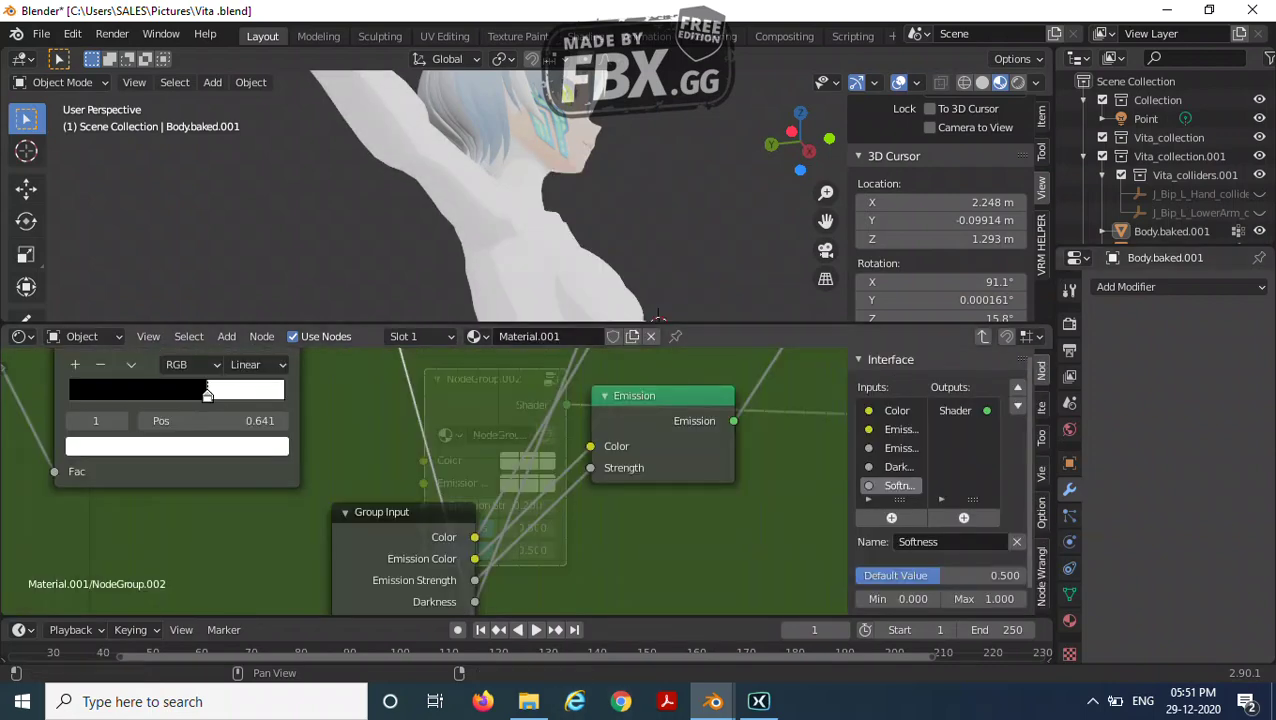
left_click(897, 410)
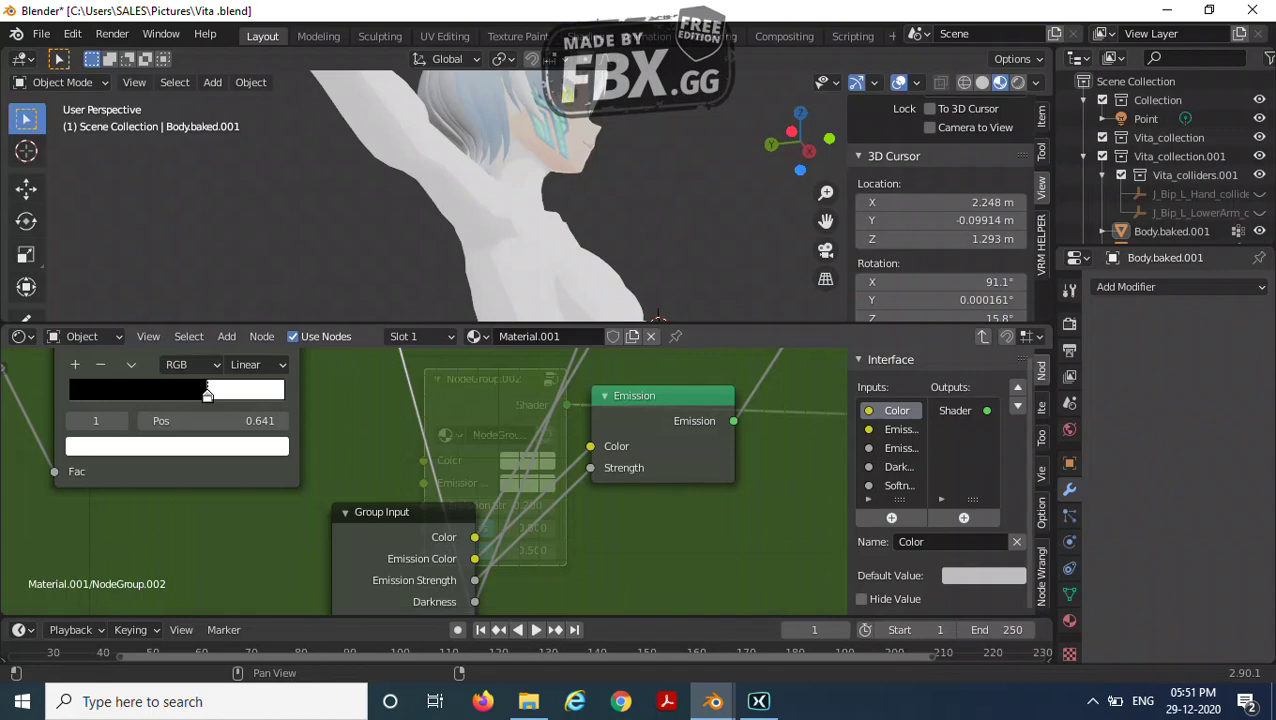
left_click(983, 575)
left_click_drag(1103, 341, 1103, 306)
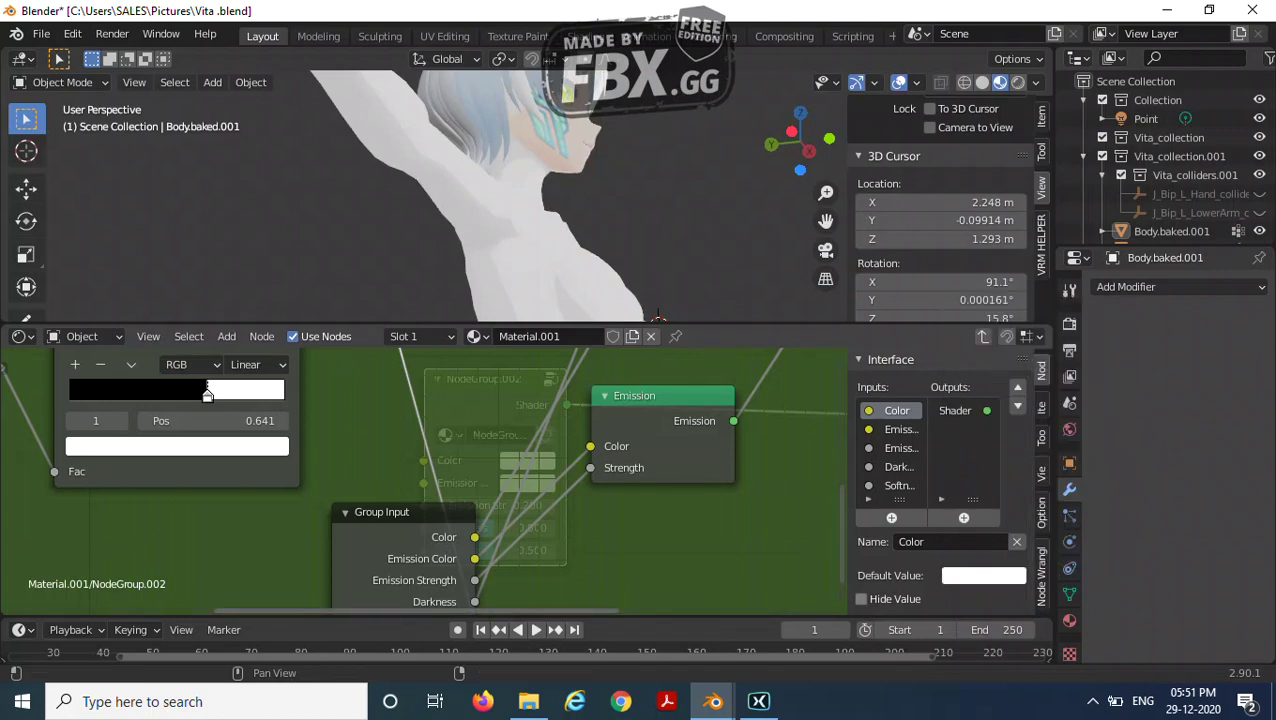
left_click(861, 598)
left_click(861, 598)
left_click(861, 598)
left_click(861, 598)
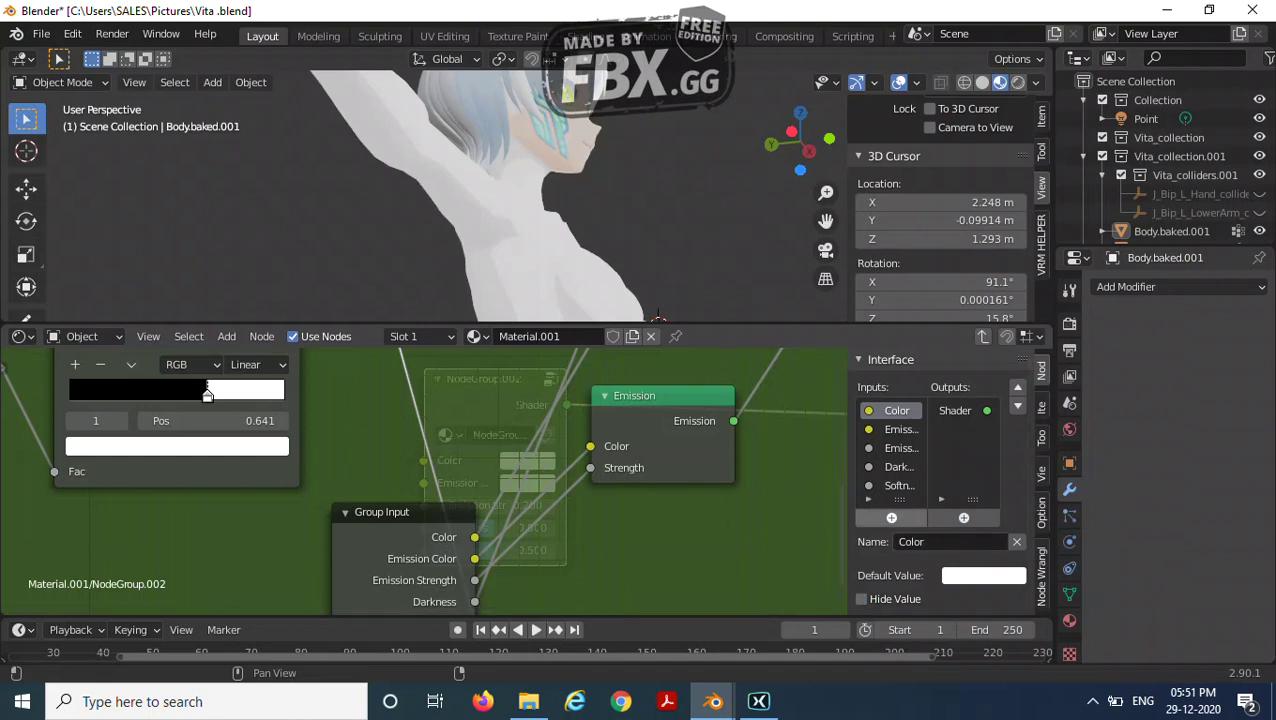
Darken the default color of the group's Emission Color input and select the Emission Strength input.
left_click(893, 429)
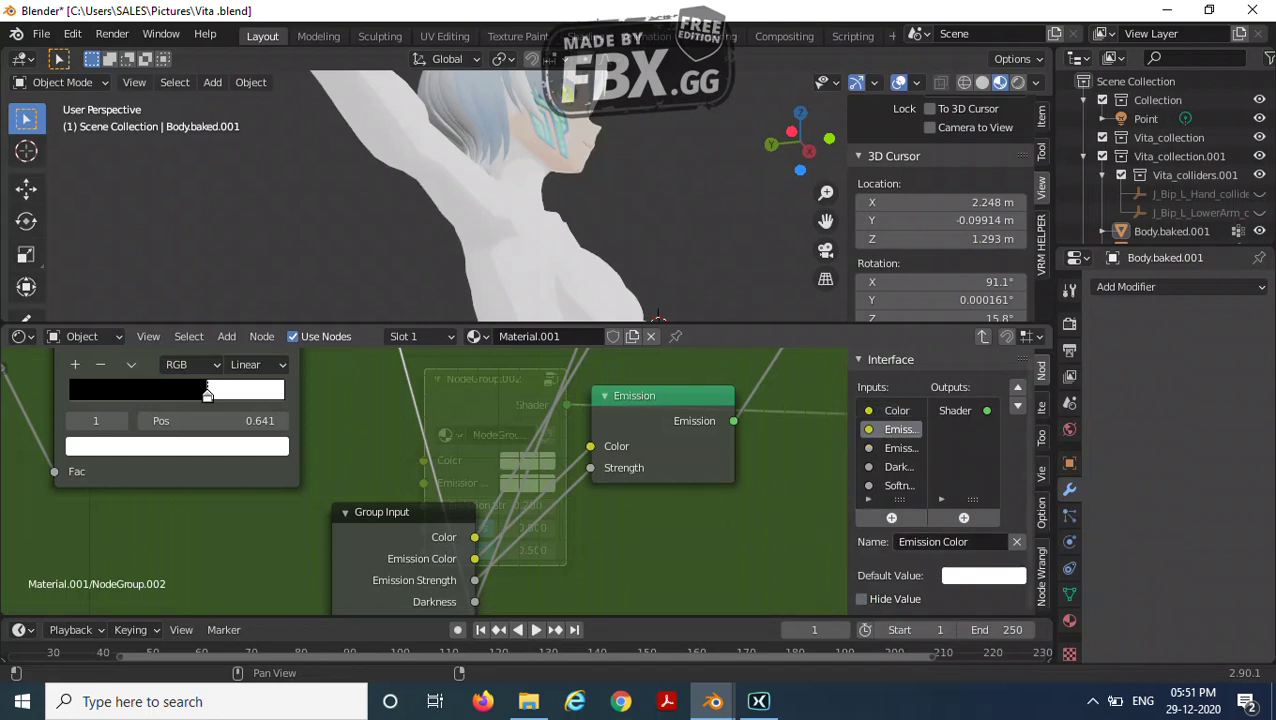
left_click(983, 575)
left_click_drag(1103, 308, 1103, 392)
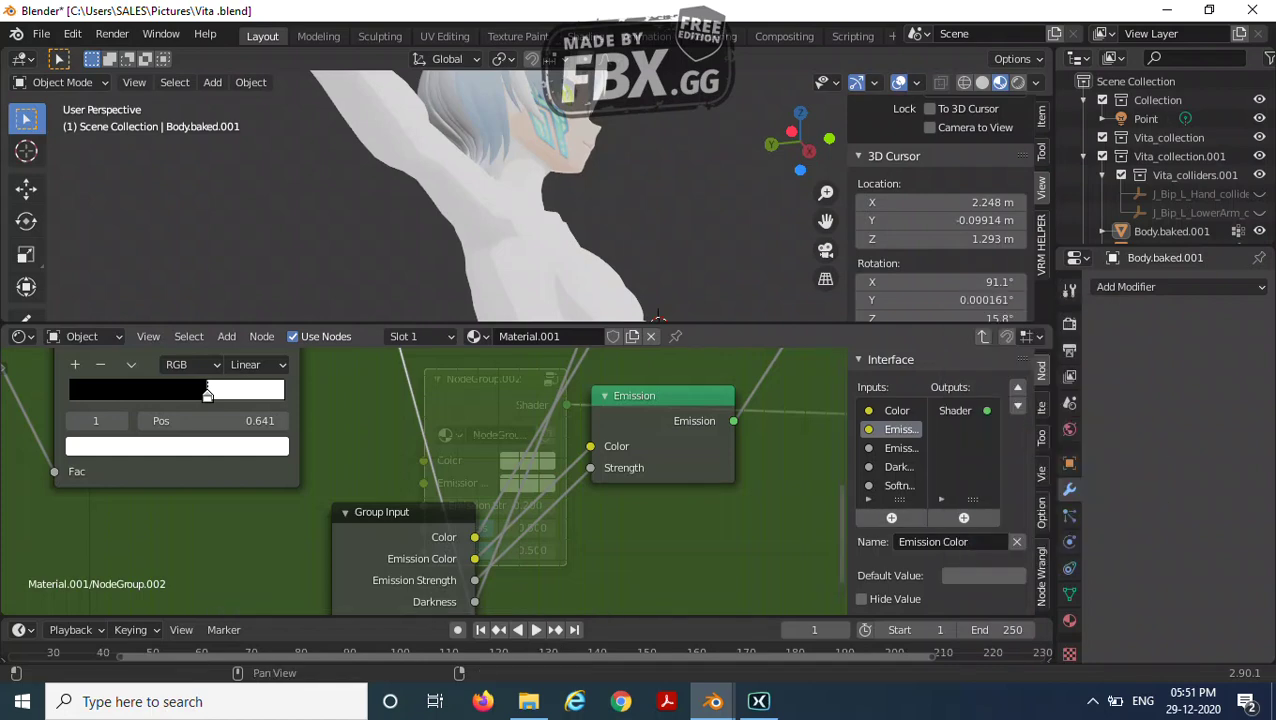
left_click(900, 448)
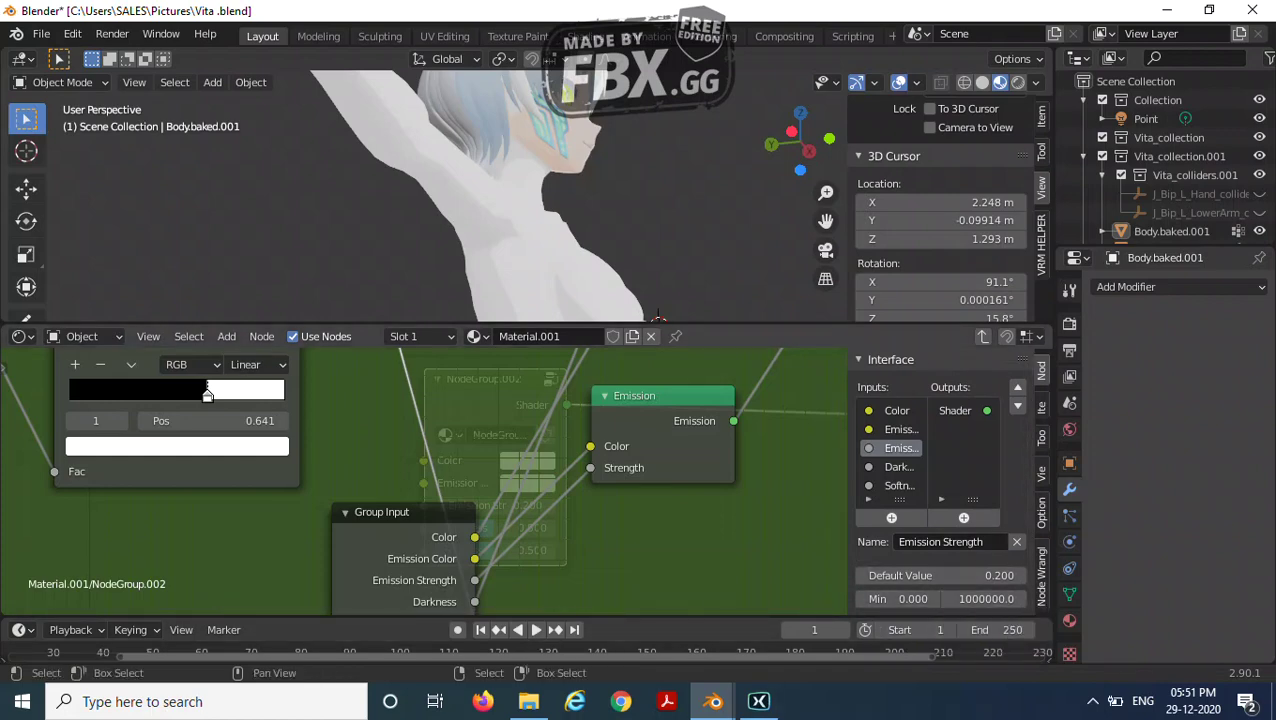
Leave the group, try an Emission Strength of 1.000 on the group node and check the body's shading.
key("Tab")
left_click_drag(494, 505, 526, 505)
left_click(494, 505)
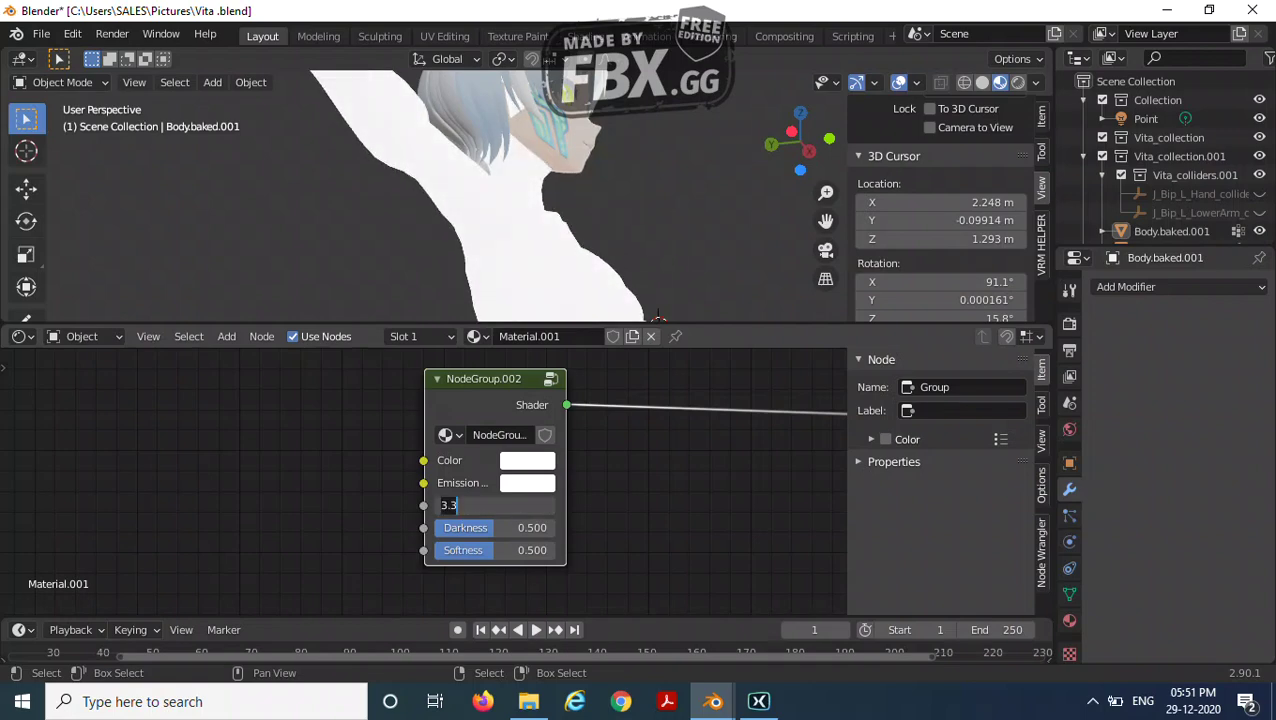
key("BackSpace")
key("BackSpace")
key("BackSpace")
key("Return")
mouse_move(560, 220)
middle_mouse_down()
mouse_move(450, 190)
mouse_move(700, 190)
middle_mouse_up()
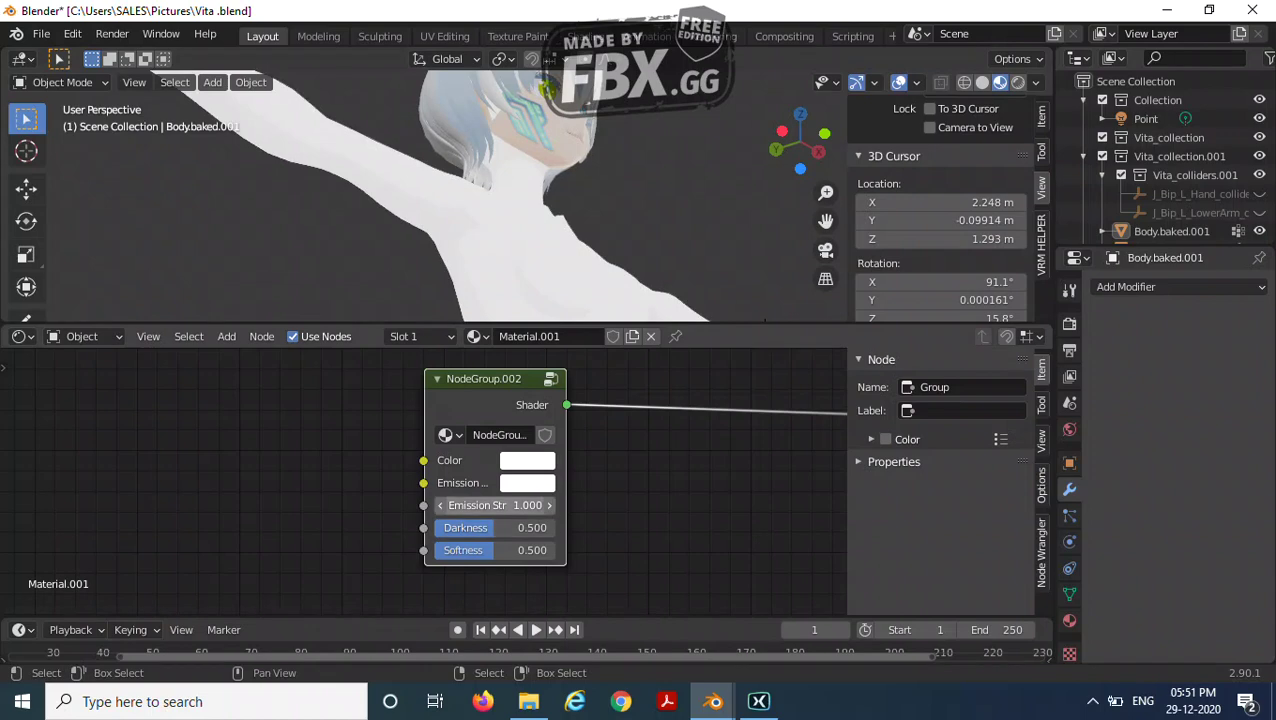
Try Emission Strength values of 0.9 and 0.6 on the group node.
left_click(490, 505)
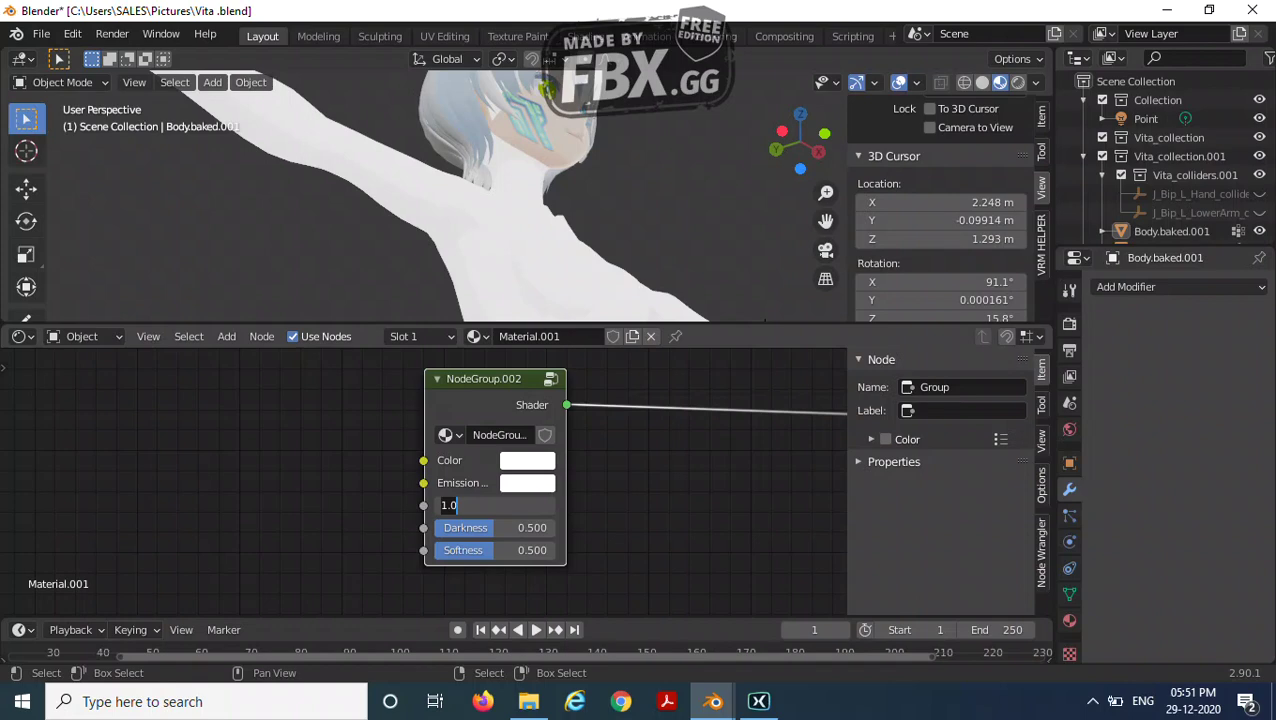
key("BackSpace")
type(".9")
key("Return")
left_click(490, 505)
key("BackSpace")
type(".6")
key("Return")
Lower the group node's Emission Strength to 0.400 and check the body's shading from another angle.
left_click(490, 505)
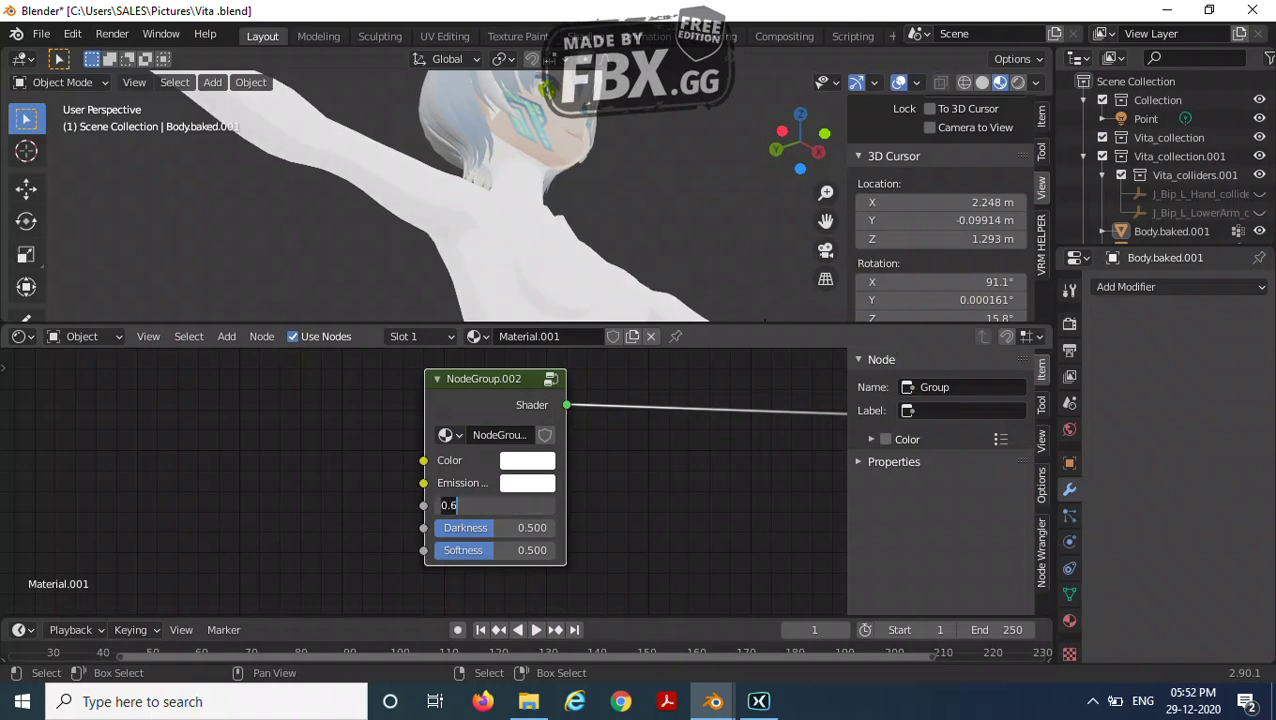
key("BackSpace")
key("Return")
middle_click_drag(600, 190, 540, 250)
left_click(494, 505)
type(".4")
key("Return")
middle_click_drag(560, 200, 620, 125)
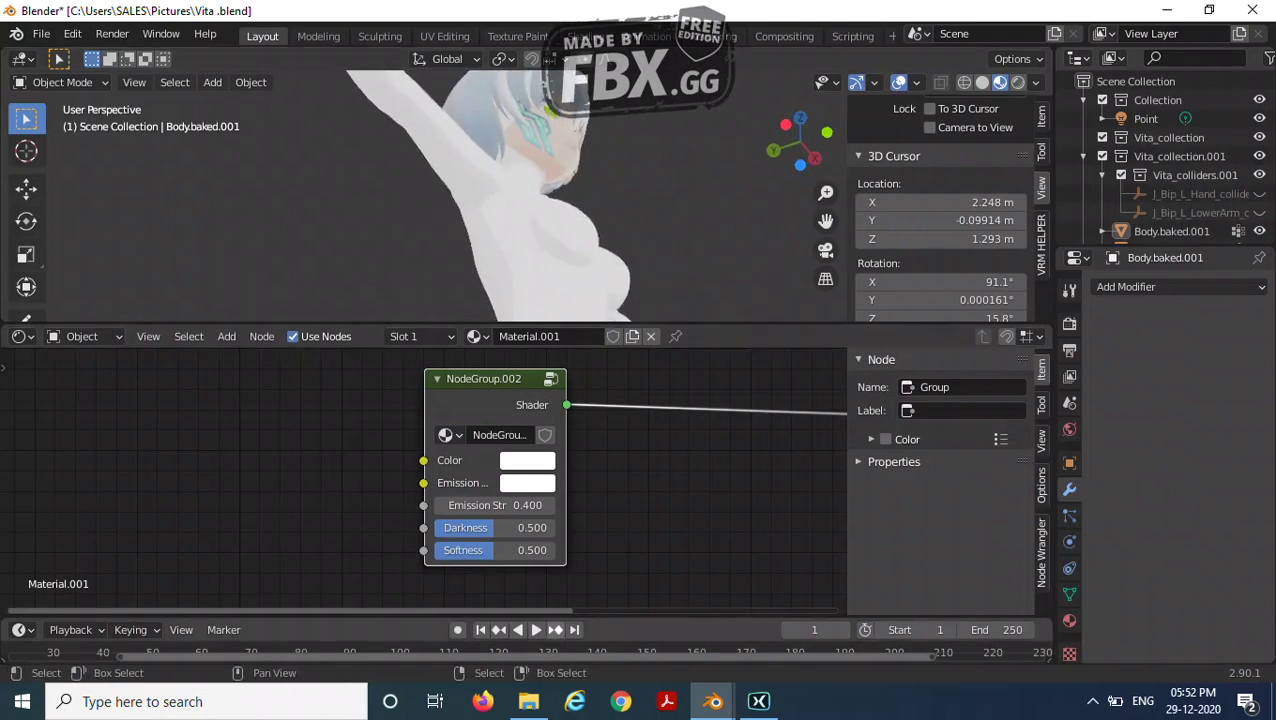
Inside the group, set the Emission Strength input's maximum to 0.600.
key("Tab")
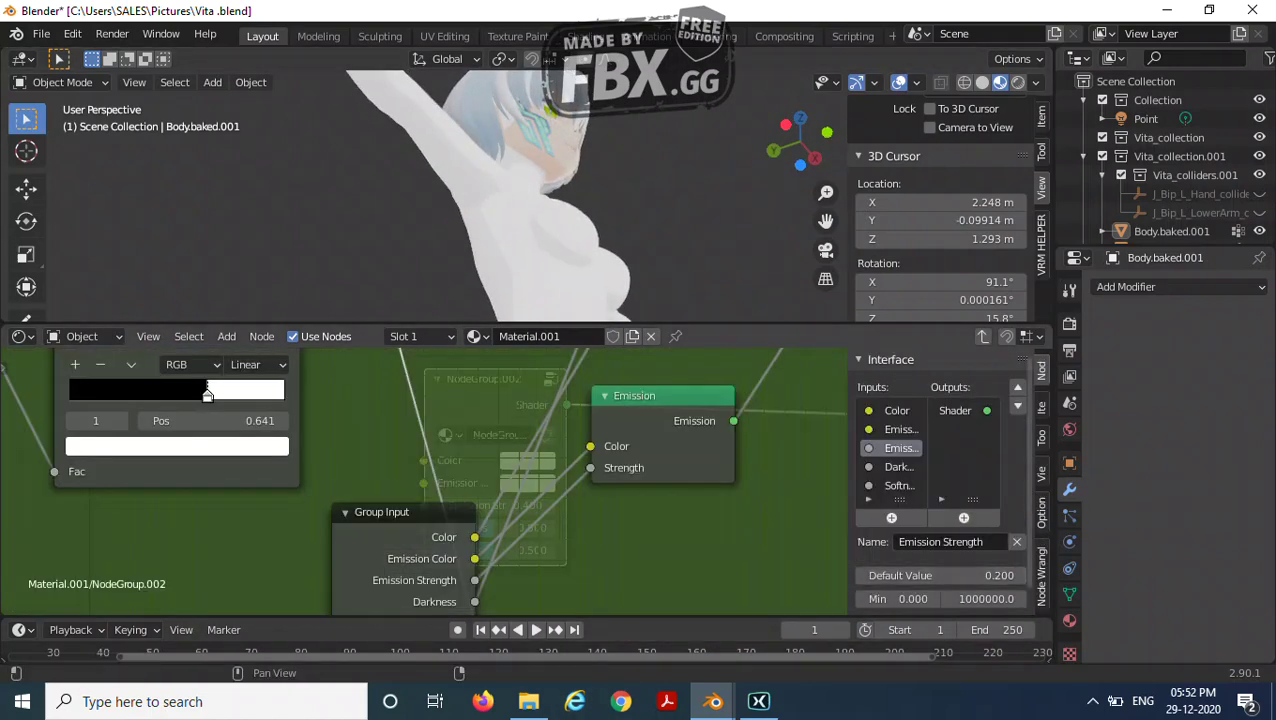
scroll(940, 550, "down", 1)
left_click(984, 575)
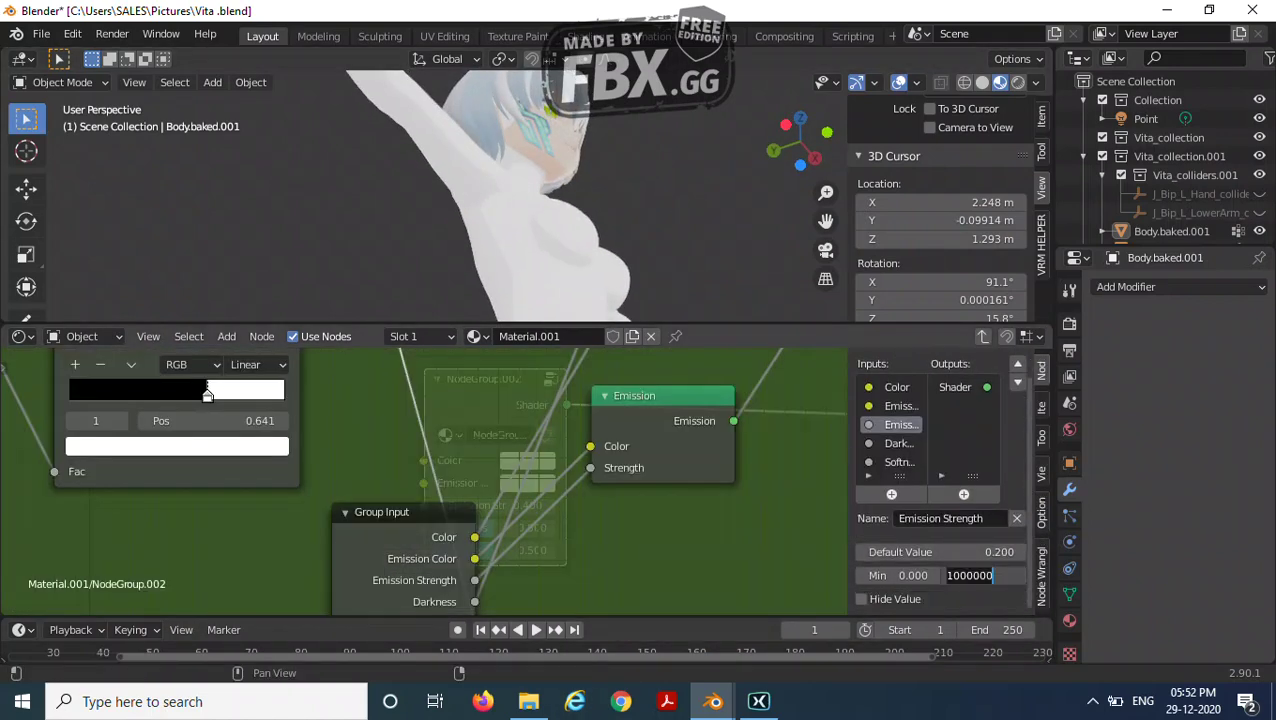
key("ctrl+a")
key("BackSpace")
type(".6")
key("Return")
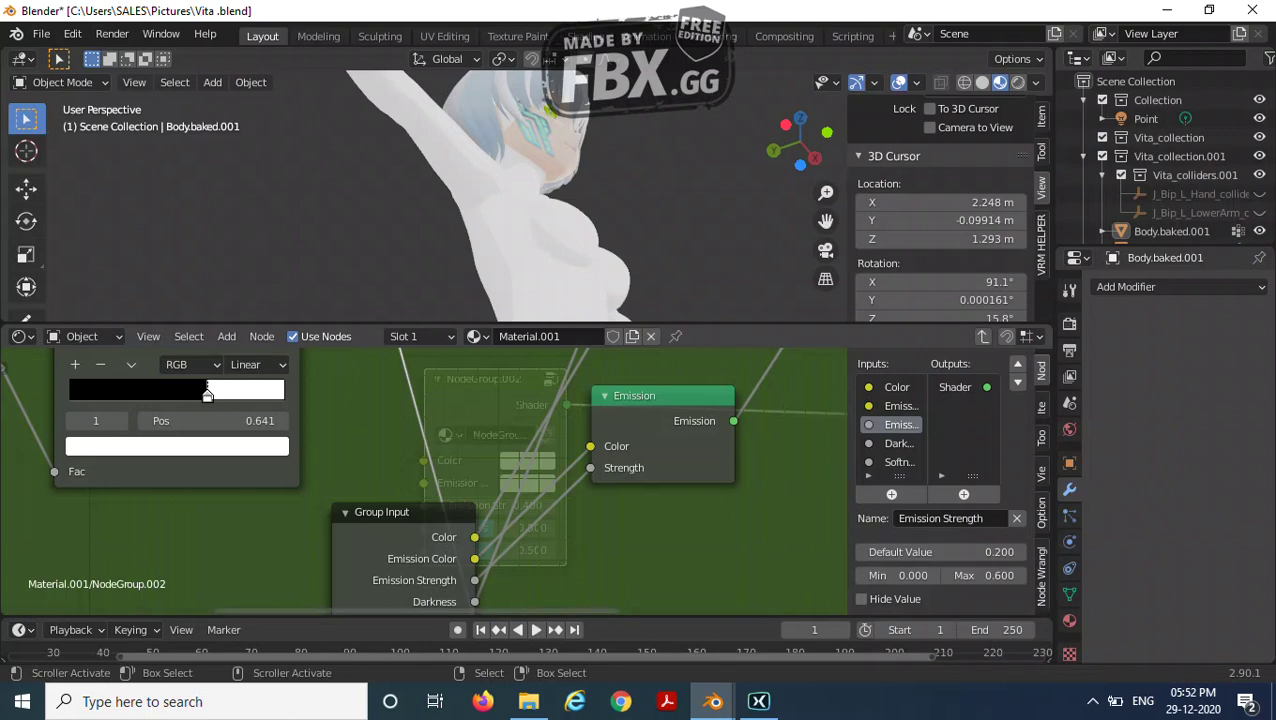
Set the Darkness input's maximum to 0.500.
left_click(898, 443)
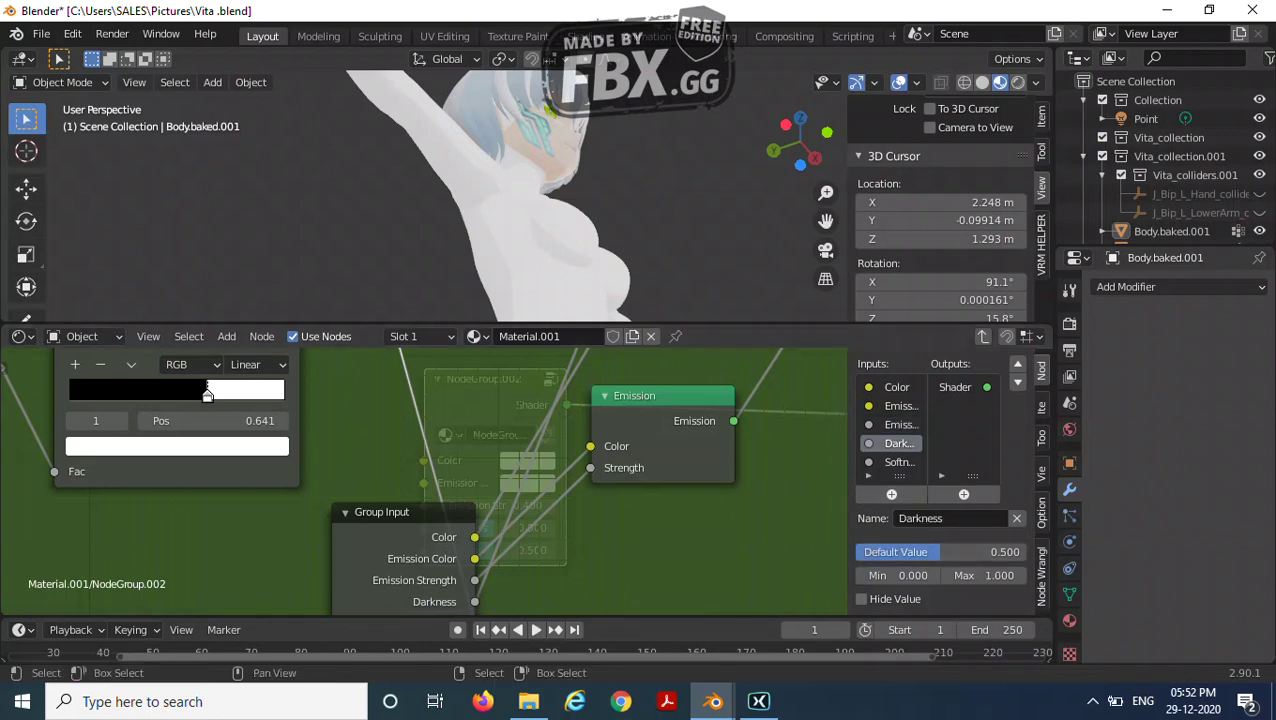
left_click(985, 575)
key("BackSpace")
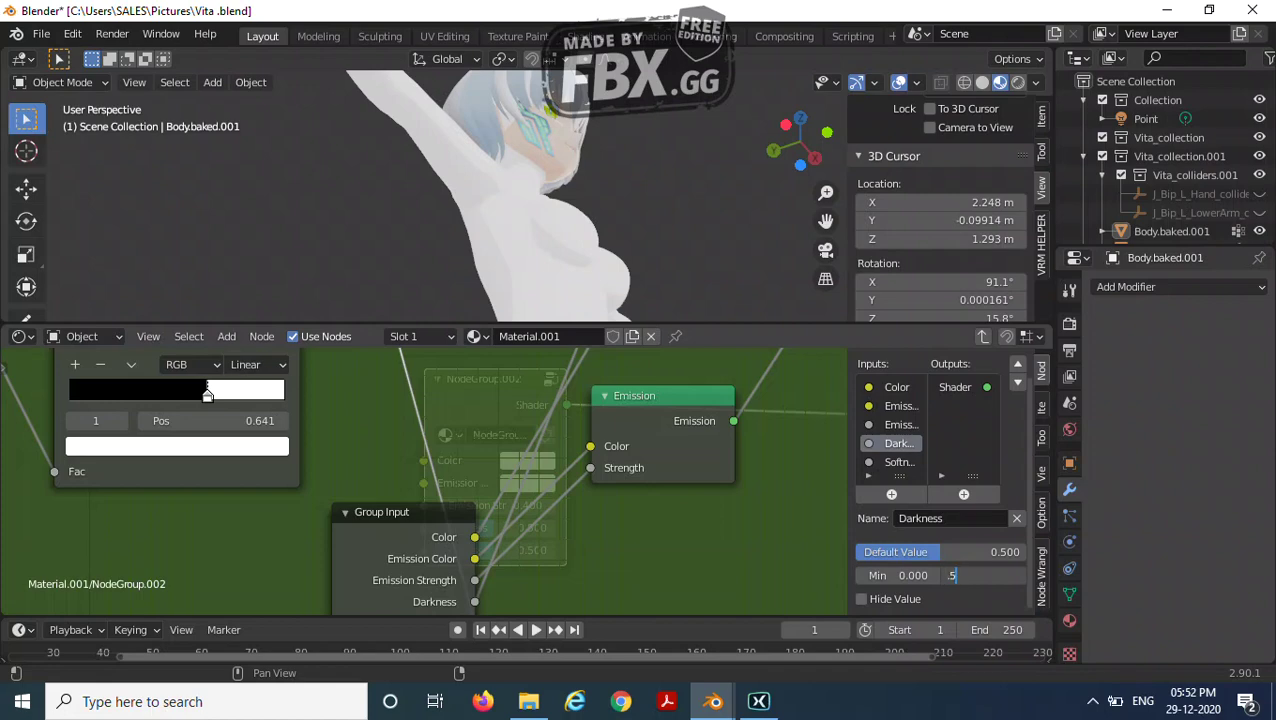
type(".5")
key("Return")
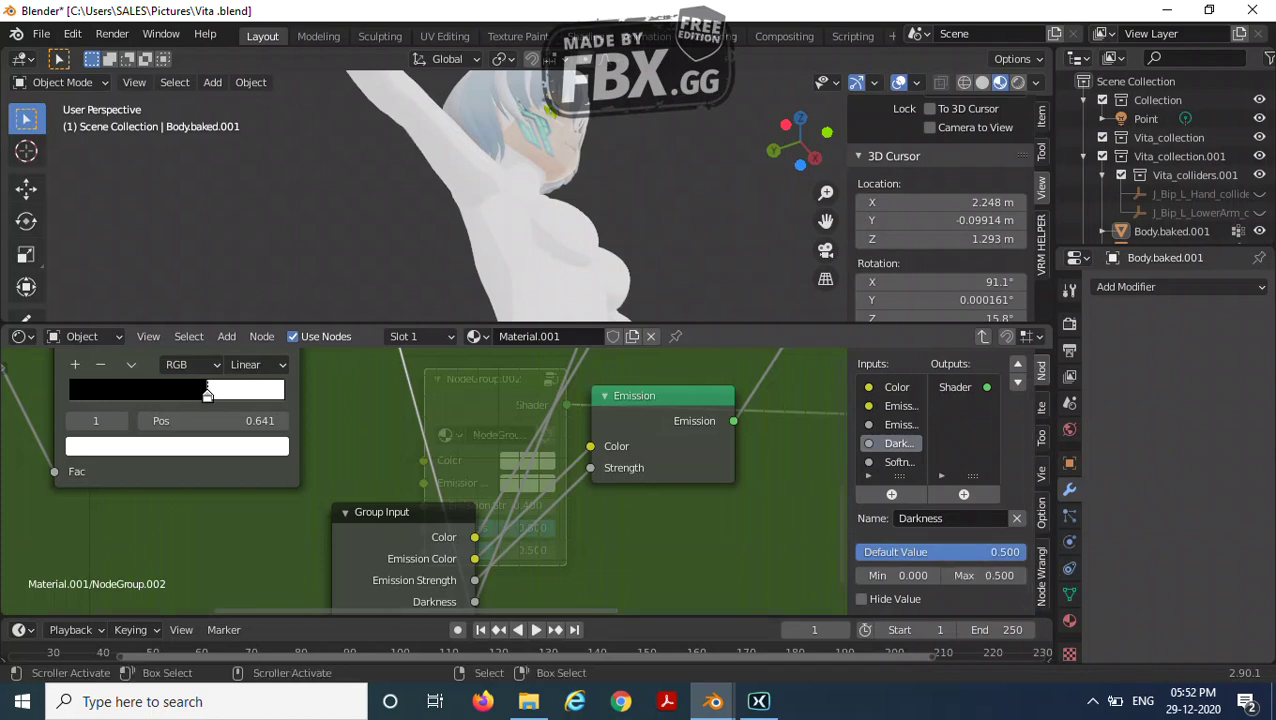
Raise the Darkness input's maximum to 0.600 inside the group and set the group node's Darkness to 0.600.
key("Tab")
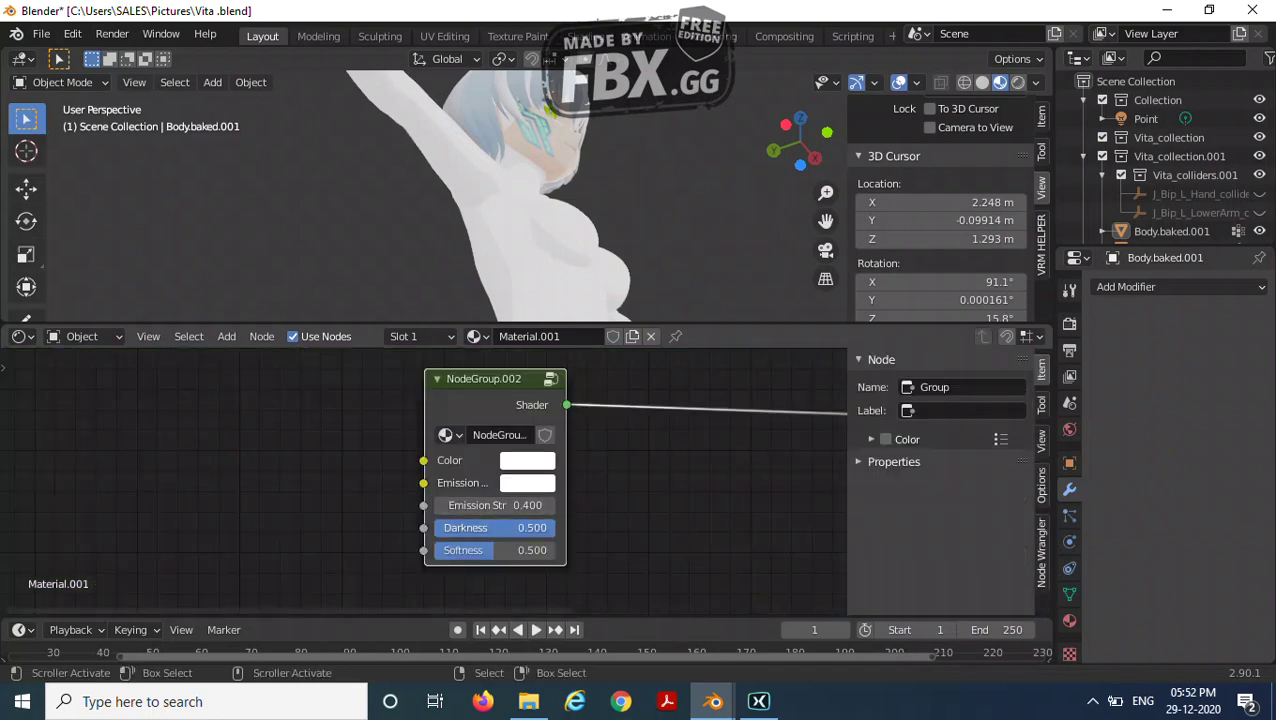
mouse_move(494, 527)
left_mouse_down()
mouse_move(434, 527)
mouse_move(556, 527)
left_mouse_up()
key("Tab")
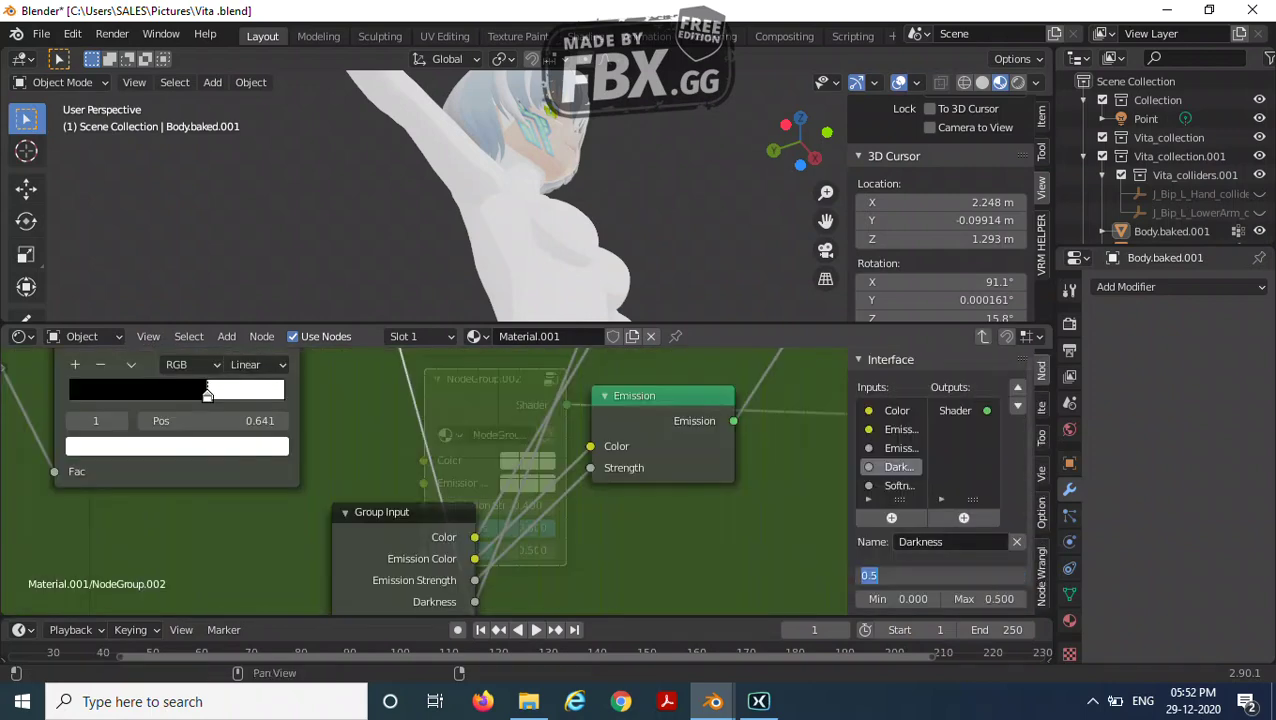
key("Return")
left_click(984, 598)
key("BackSpace")
type(".6")
key("Return")
key("Tab")
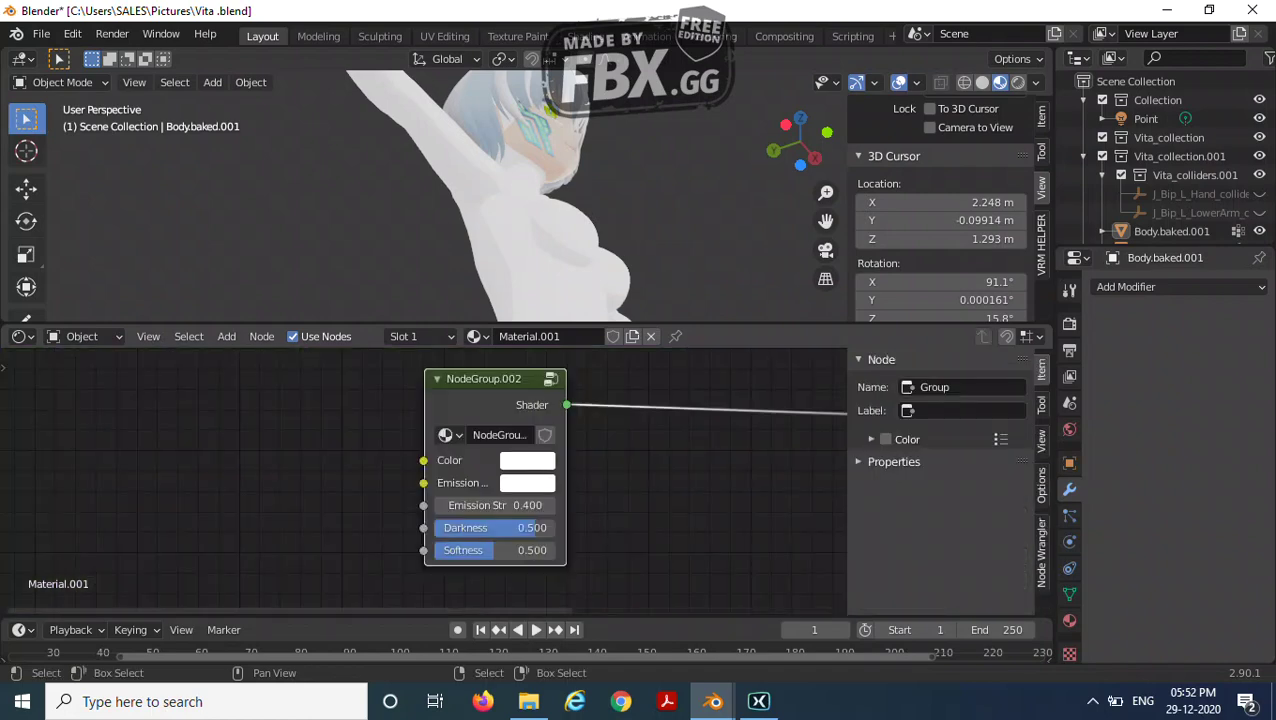
left_click_drag(534, 527, 555, 527)
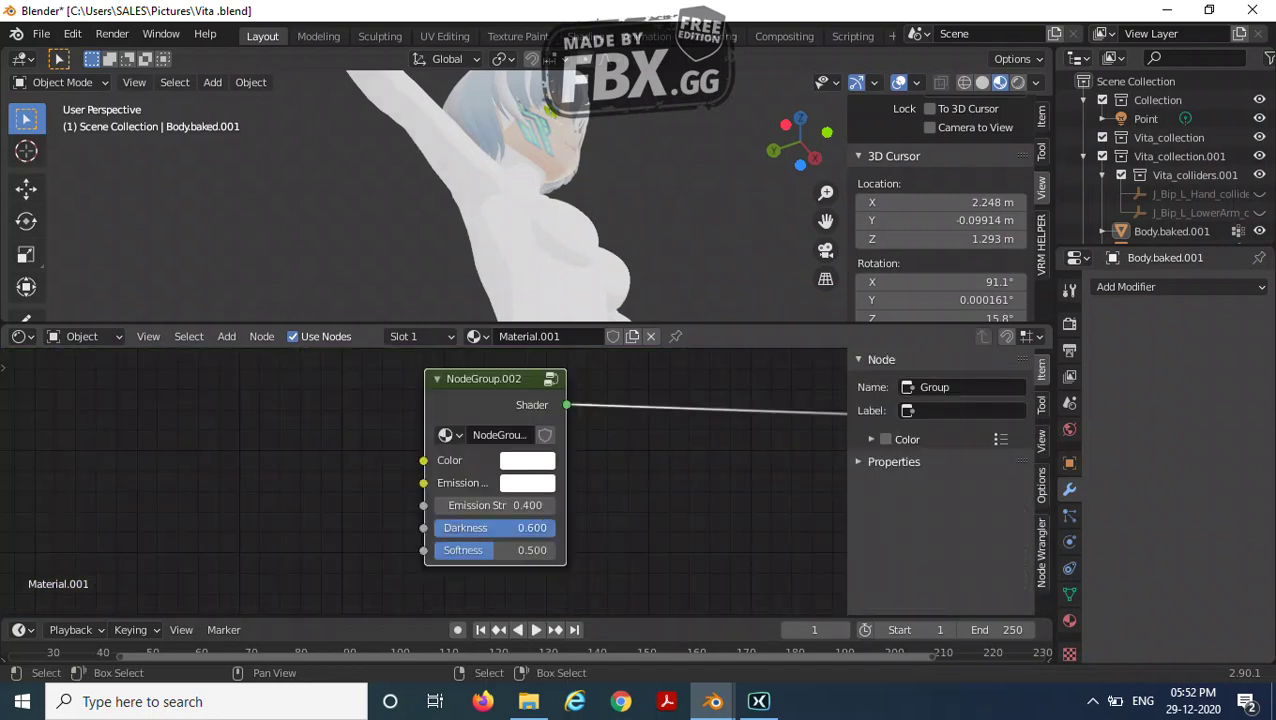
Review the Softness input's limits, set the group node's Softness to 0.267 and check the body from the front.
key("Tab")
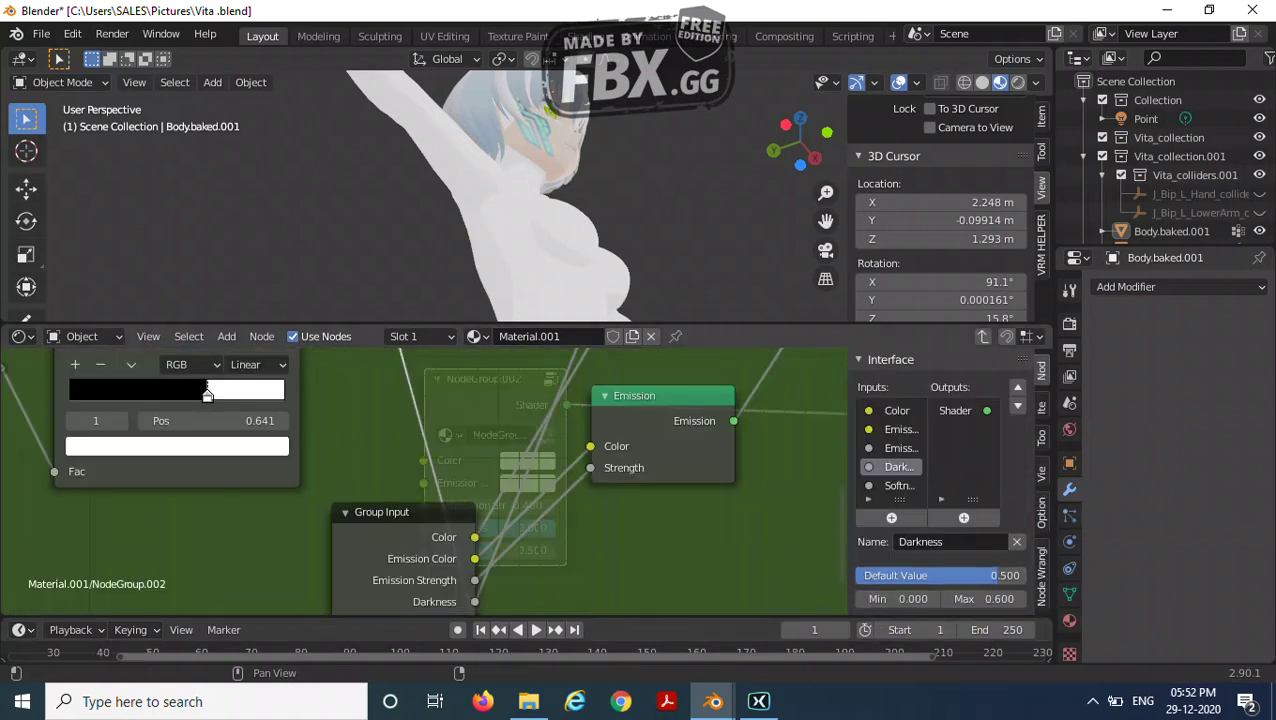
left_click(898, 485)
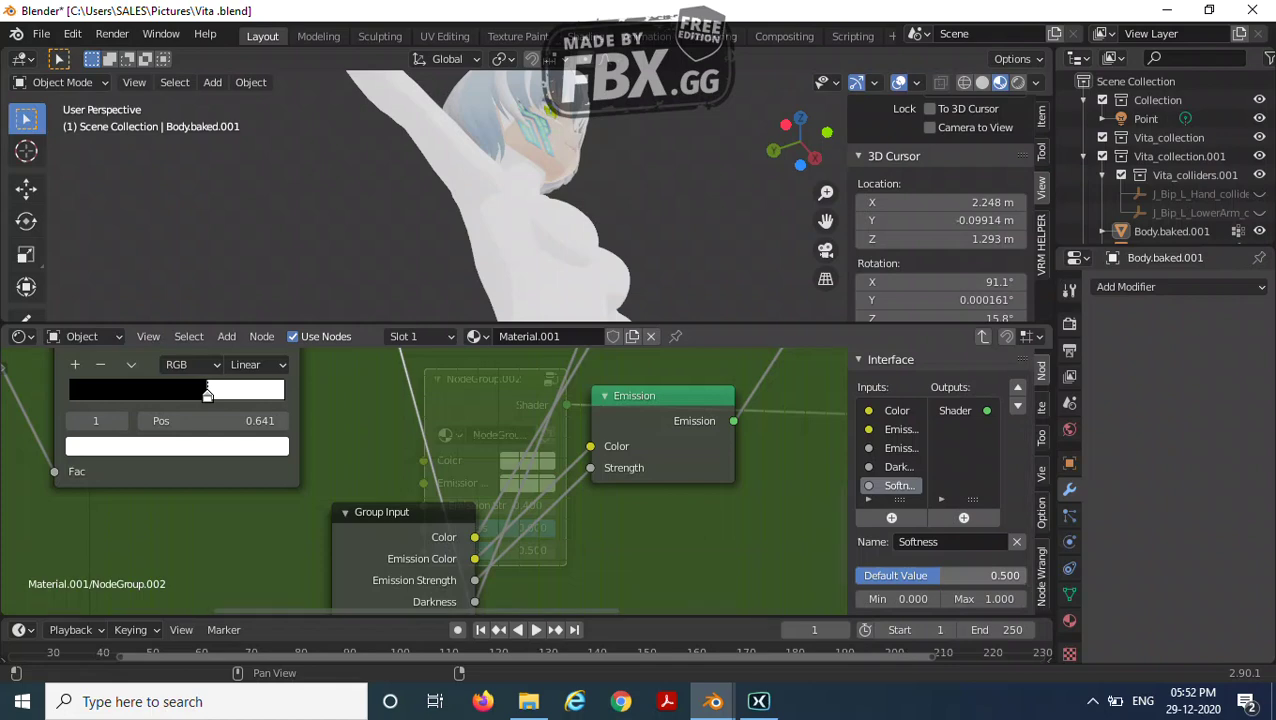
key("Tab")
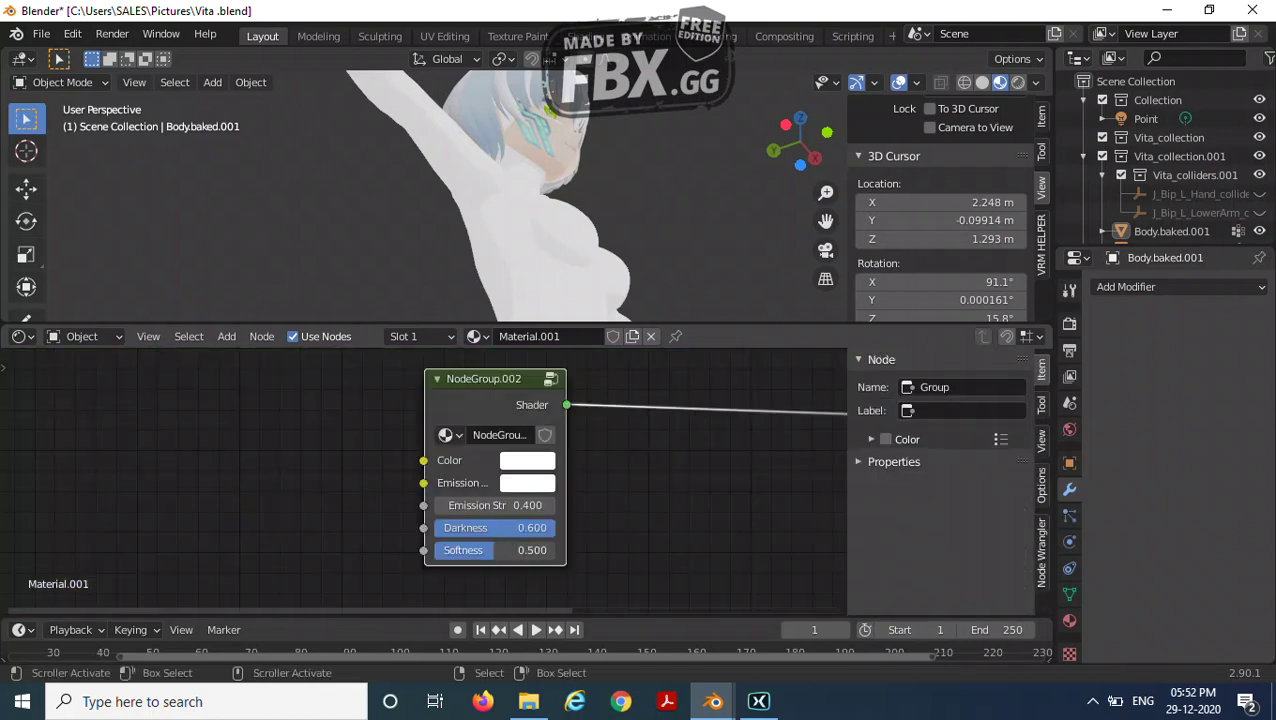
left_click_drag(493, 550, 456, 550)
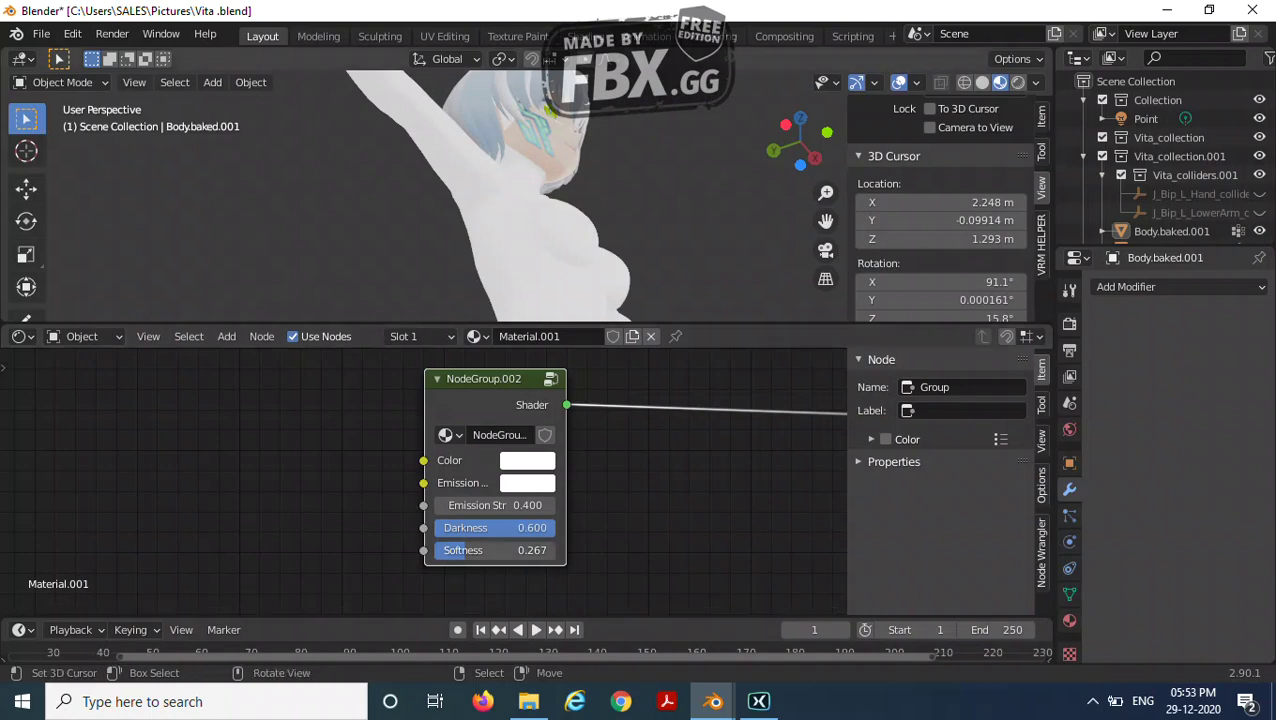
middle_click_drag(540, 230, 622, 198)
middle_click_drag(832, 282, 770, 280)
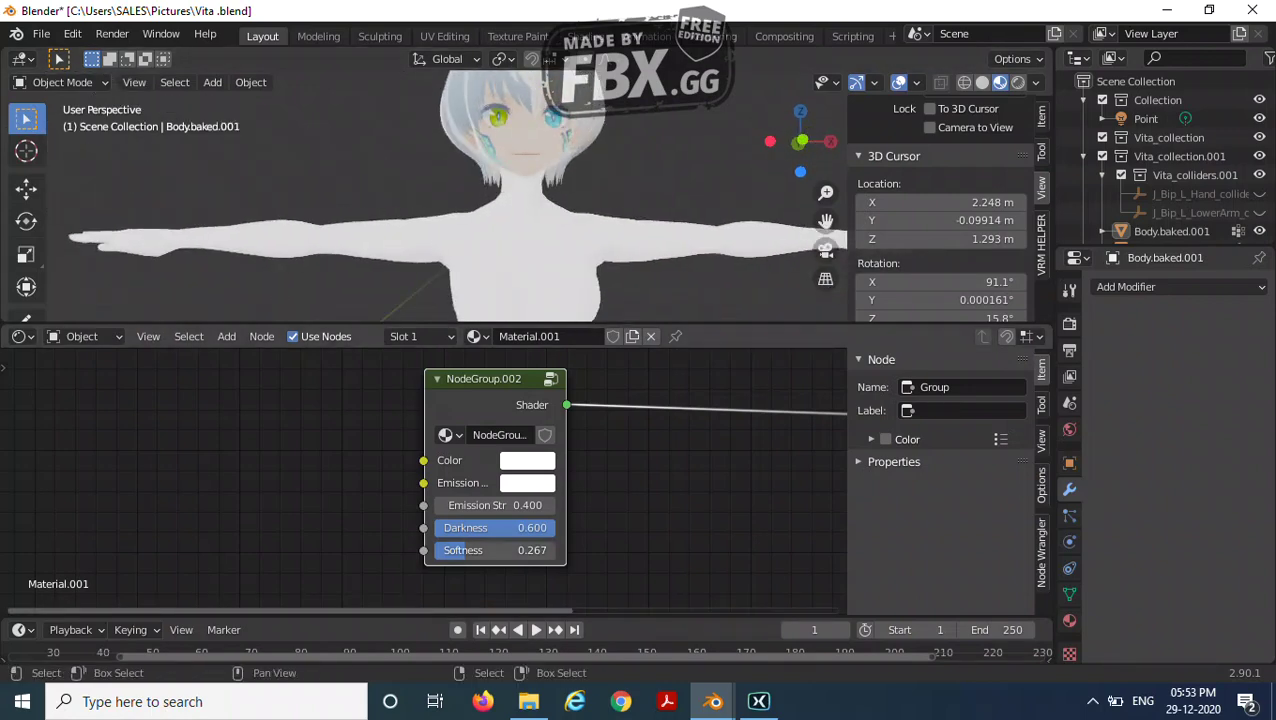
Set the group node's Emission Strength to 0.200 and check the body's shading from an angle.
left_click(490, 505)
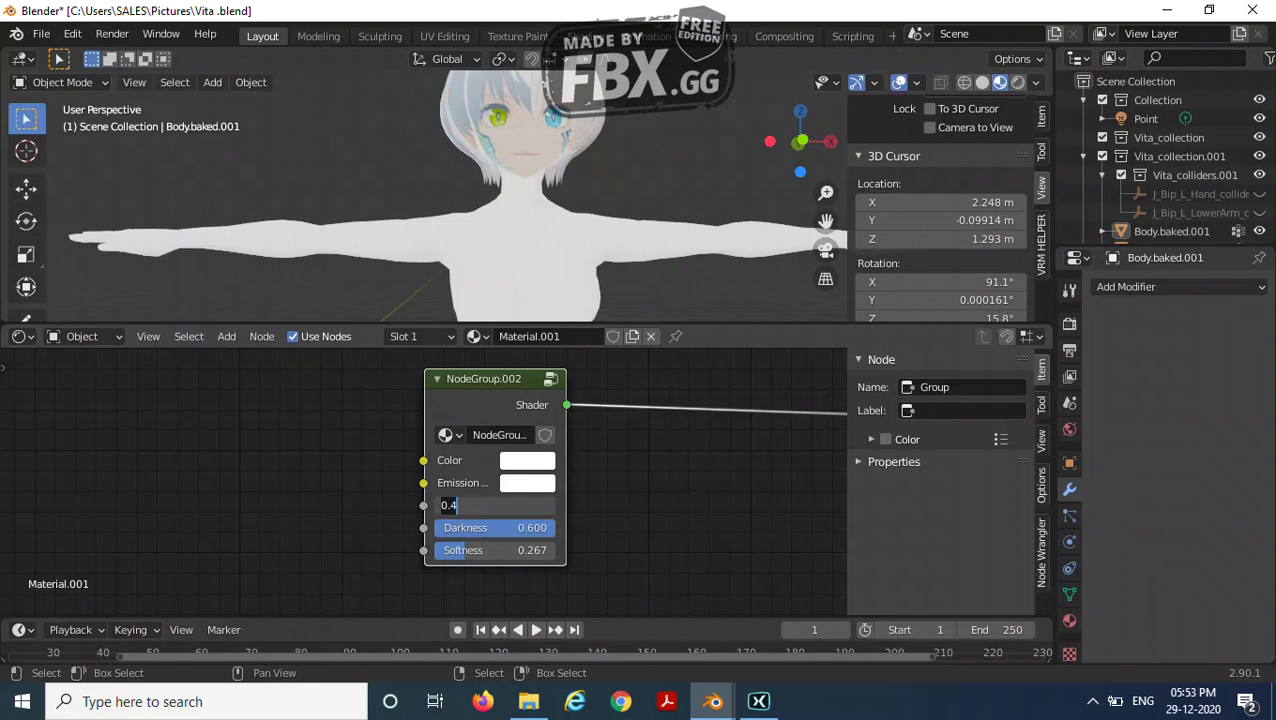
key("BackSpace")
key("BackSpace")
key("BackSpace")
key("Return")
middle_click_drag(52, 142, 108, 84)
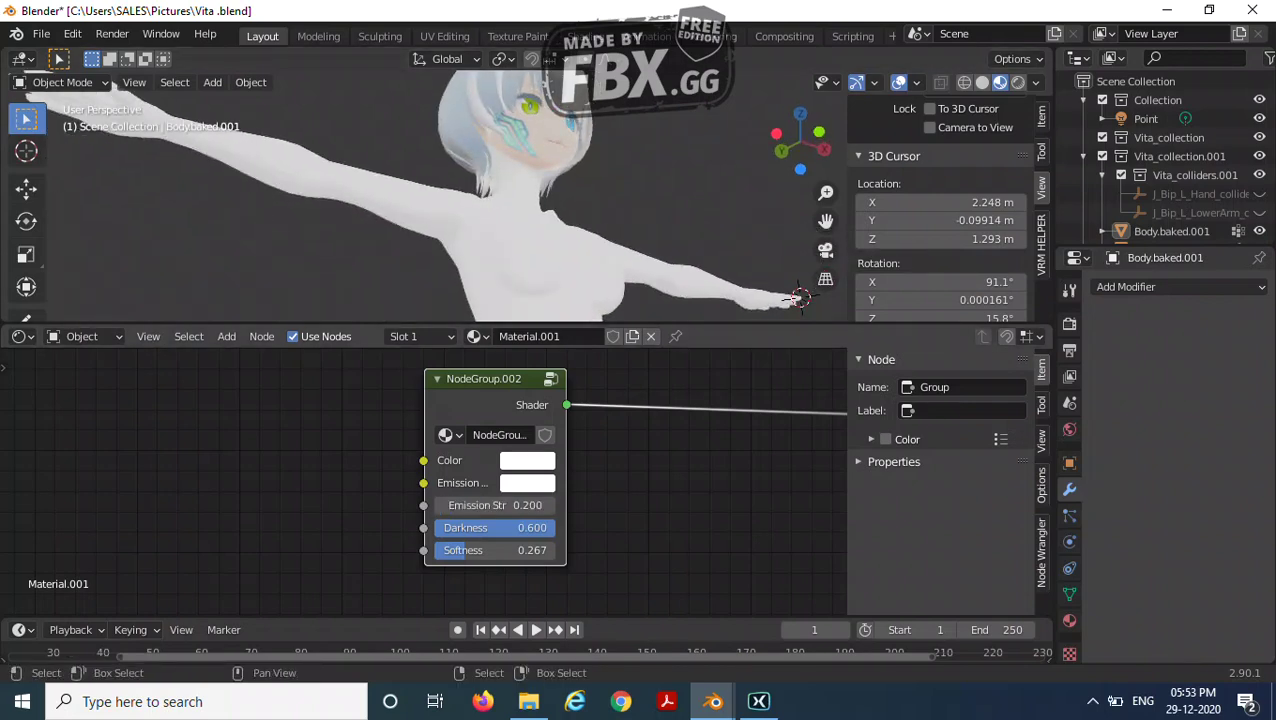
Darken the group node's Emission Color to near black and check the body from the side.
left_click(527, 460)
left_click_drag(676, 191, 676, 300)
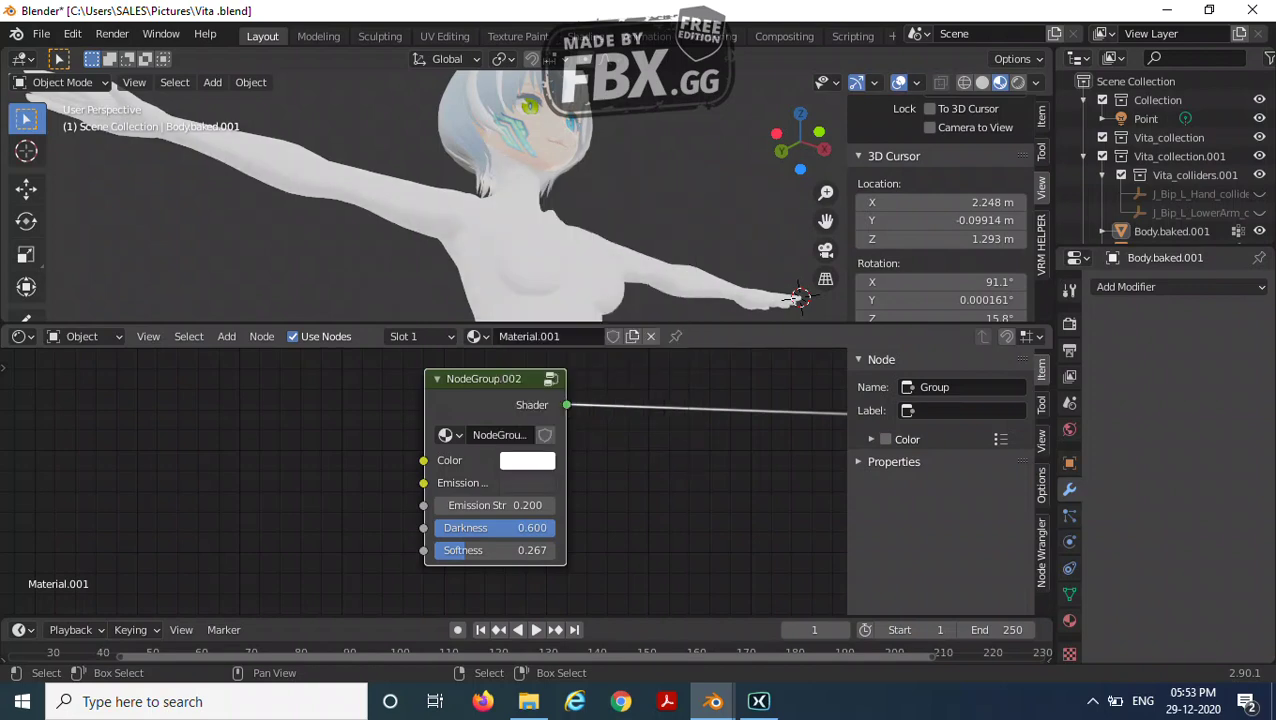
key("alt+a")
middle_click_drag(600, 200, 700, 200)
middle_click_drag(700, 290, 690, 288)
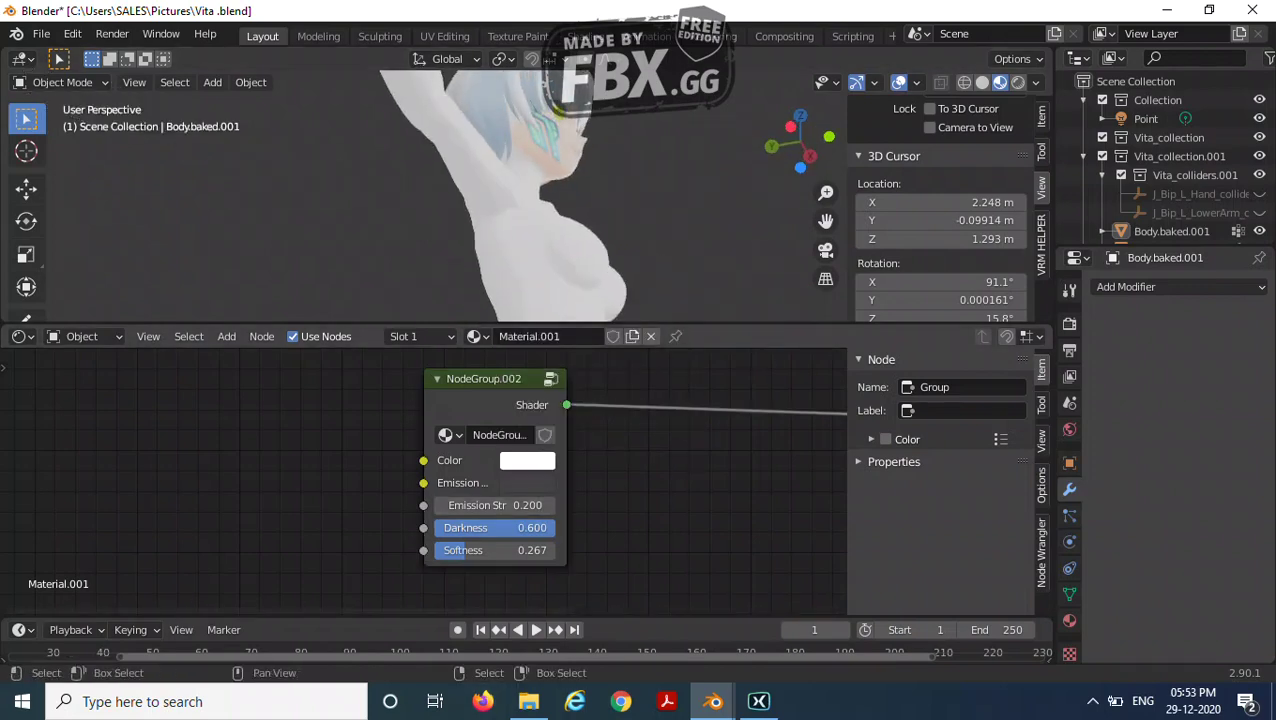
Set the group node's Darkness to 0.220 and its Softness to 0.733.
mouse_move(555, 527)
left_mouse_down()
mouse_move(445, 527)
mouse_move(460, 527)
mouse_move(467, 550)
mouse_move(508, 550)
left_mouse_up()
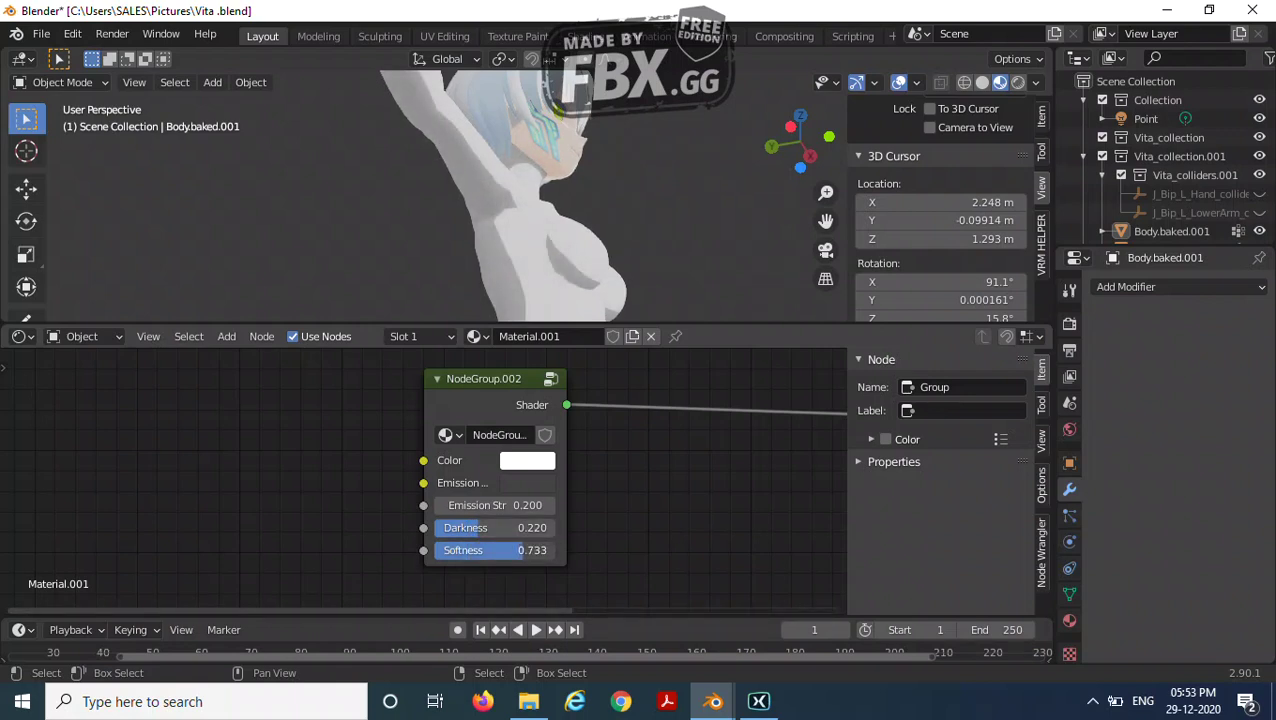
middle_click_drag(600, 470, 549, 478)
scroll(549, 478, "down", 1)
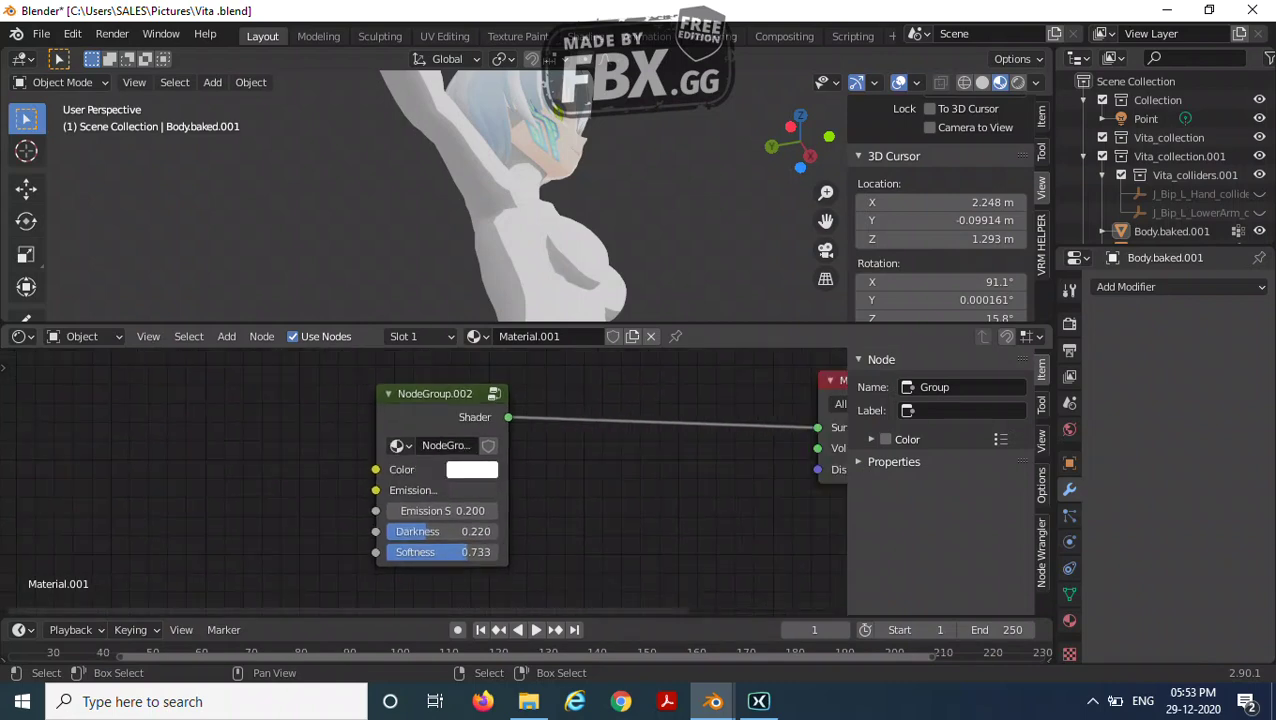
Set the Softness input's minimum to 0.1 inside the group and lower the group node's Softness to 0.100.
key("Tab")
left_click(985, 598)
key("Return")
left_click(897, 598)
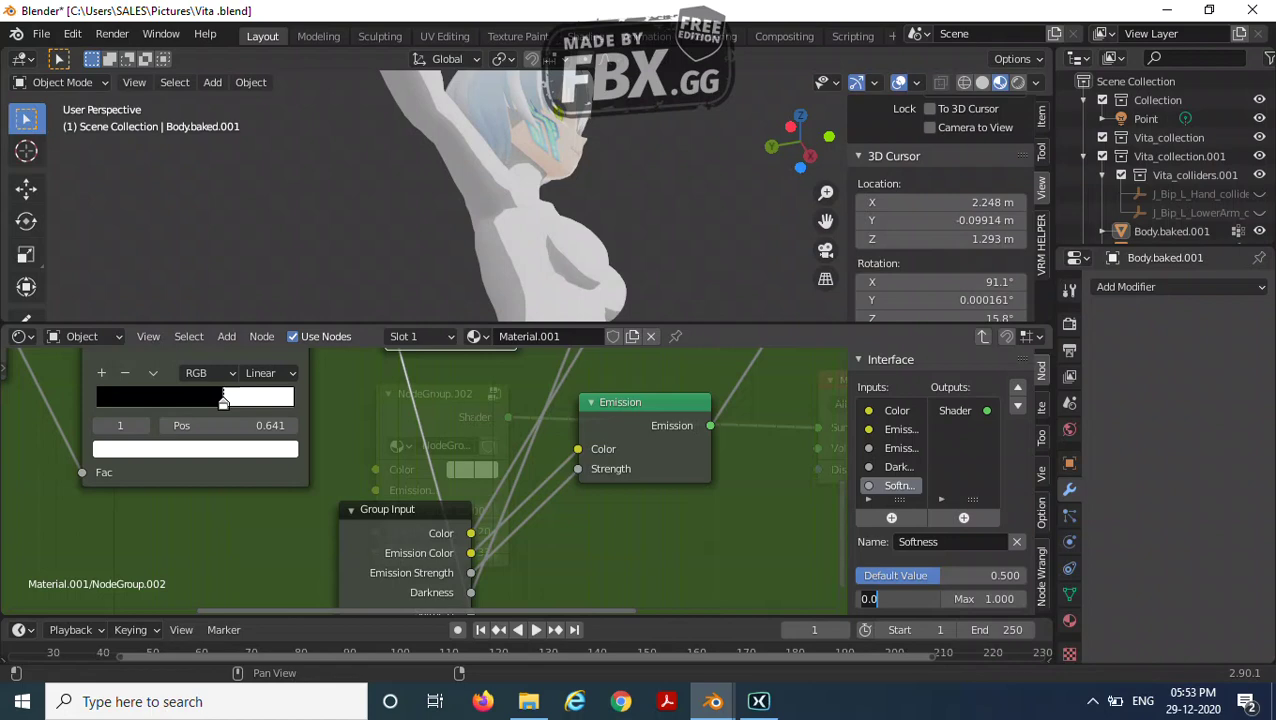
key("BackSpace")
key("BackSpace")
key("BackSpace")
key("Return")
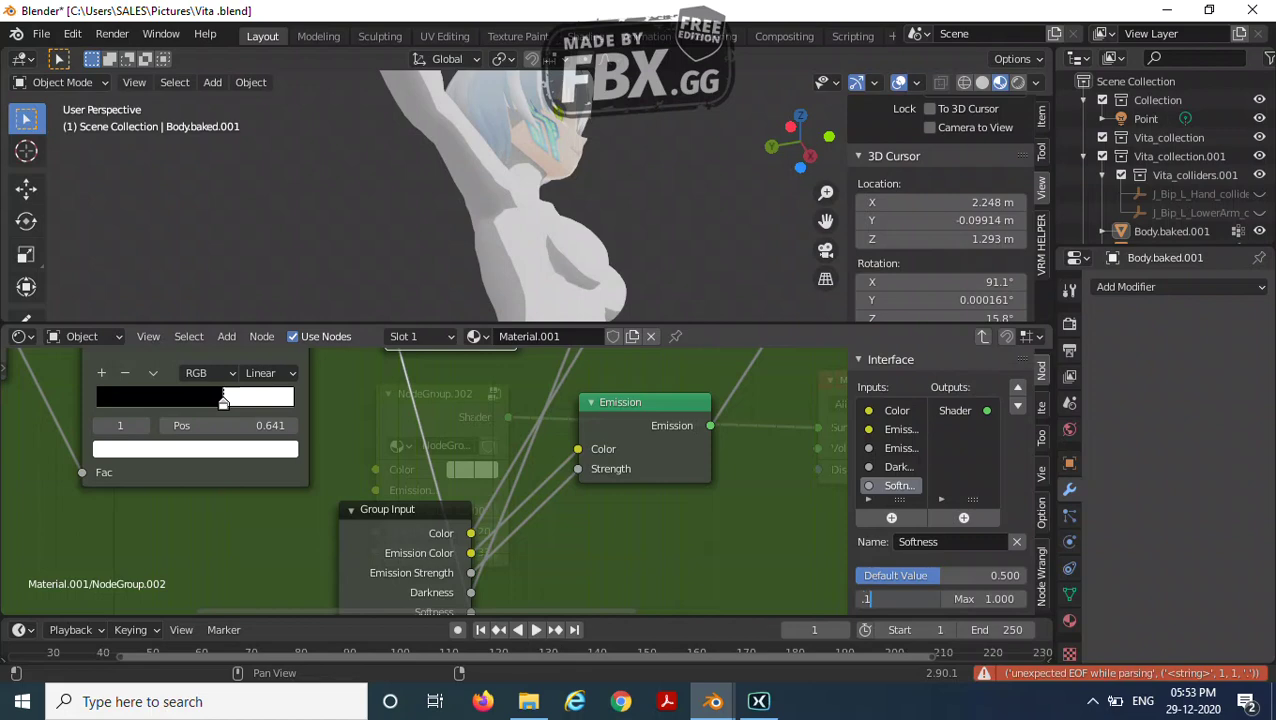
key("Escape")
key("Tab")
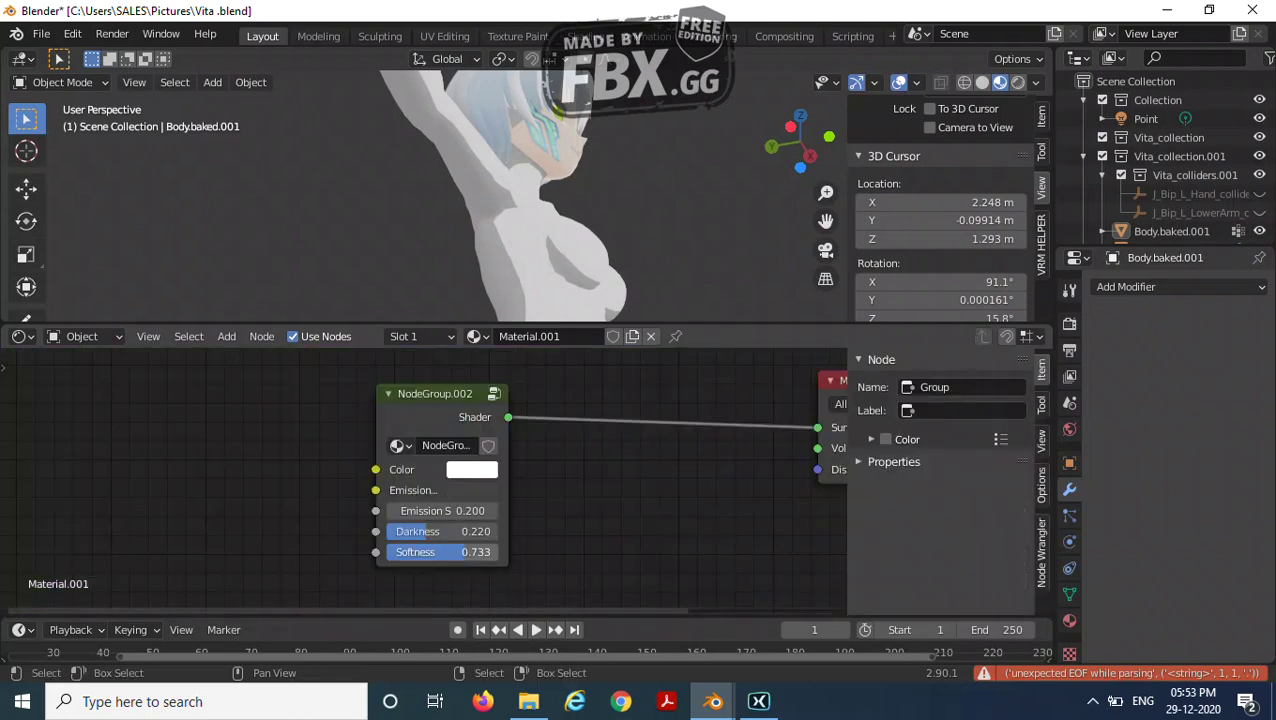
left_click_drag(467, 552, 397, 552)
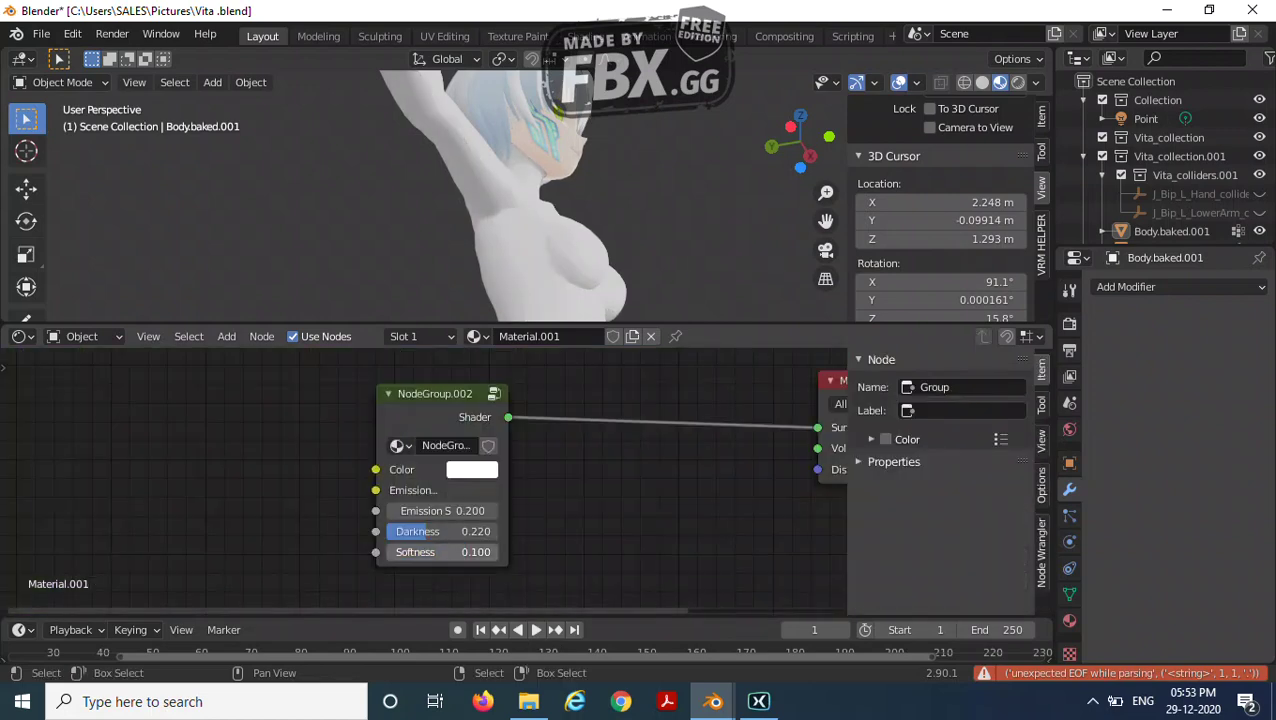
Return the Softness input's minimum to 0 inside the group and lower the group node's Softness to 0.000.
key("Tab")
left_click(898, 598)
type("0")
key("Return")
key("Tab")
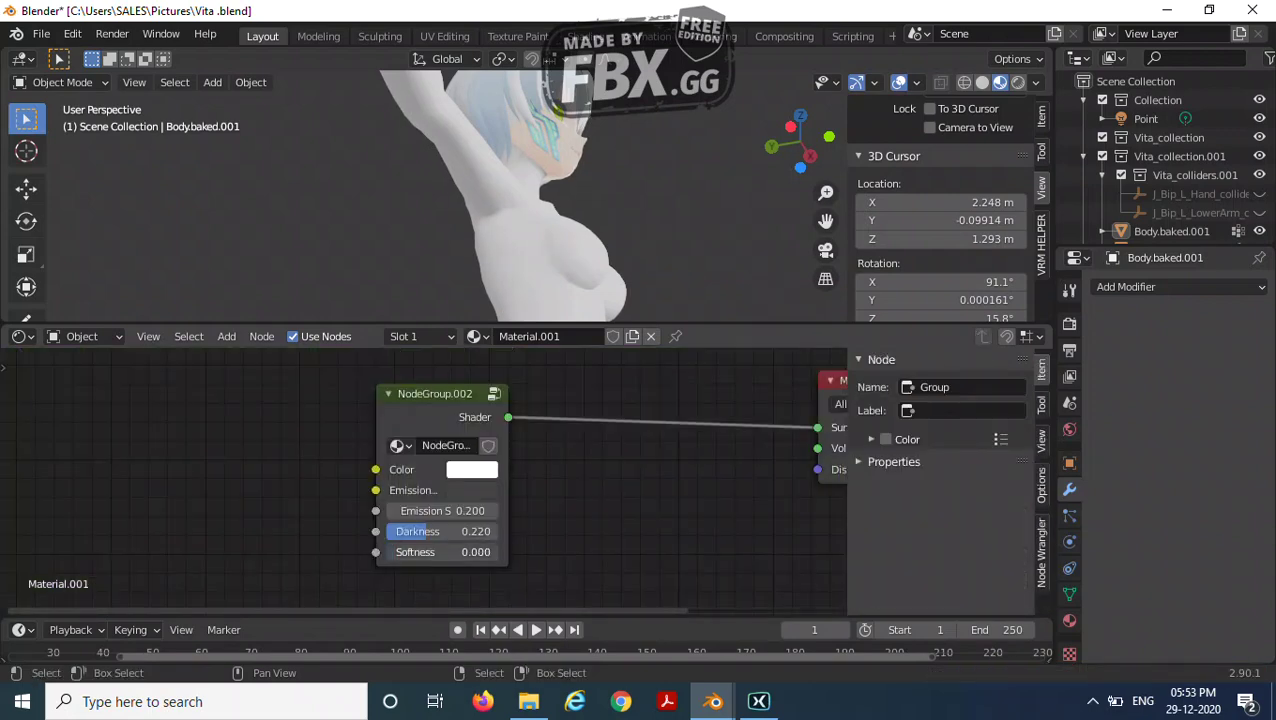
mouse_move(415, 552)
left_mouse_down()
mouse_move(505, 552)
mouse_move(400, 552)
left_mouse_up()
key("Tab")
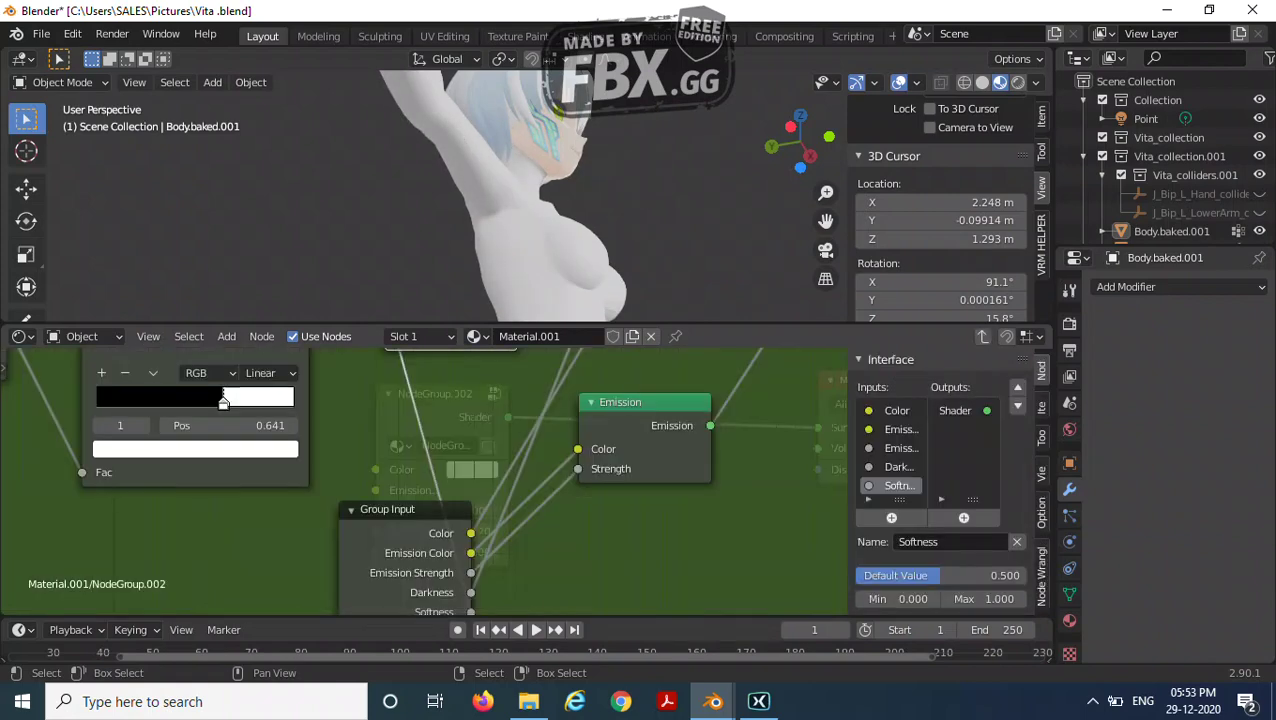
key("Tab")
Add an Image Texture node beside the group node and connect its Color output to the group's Color input.
middle_click_drag(245, 447, 460, 453)
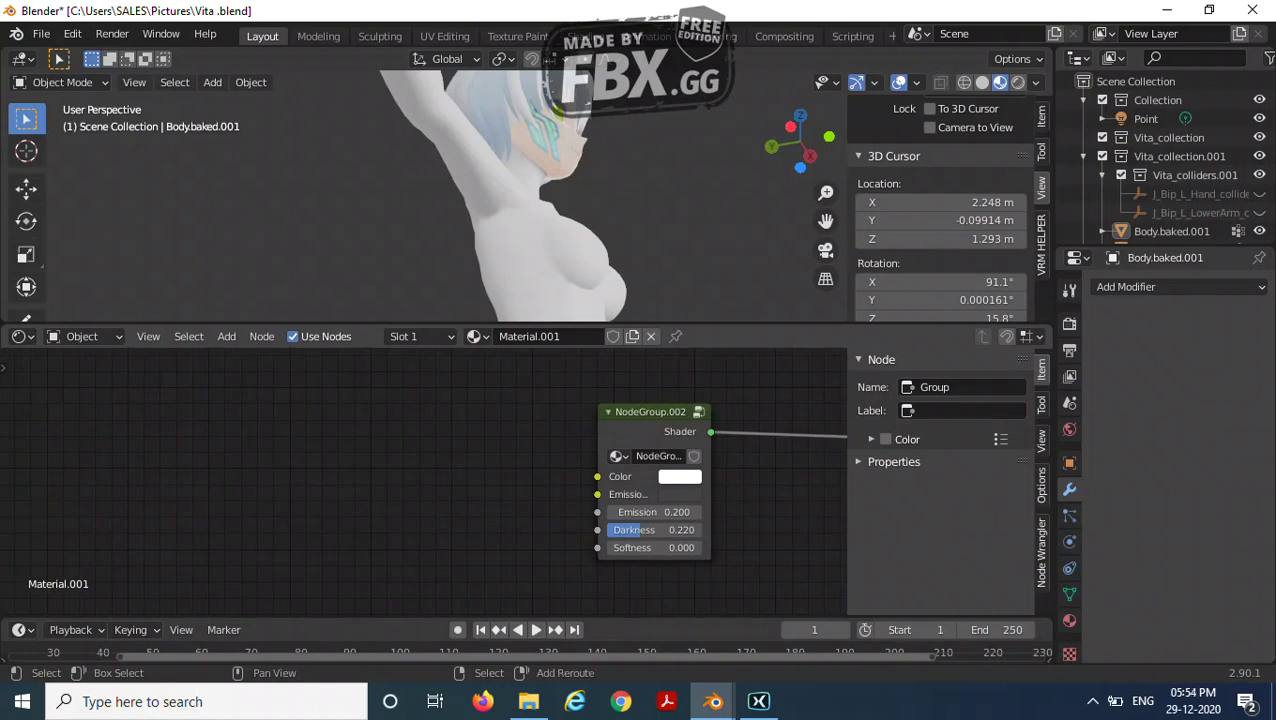
key("shift+a")
left_click(460, 453)
type("image")
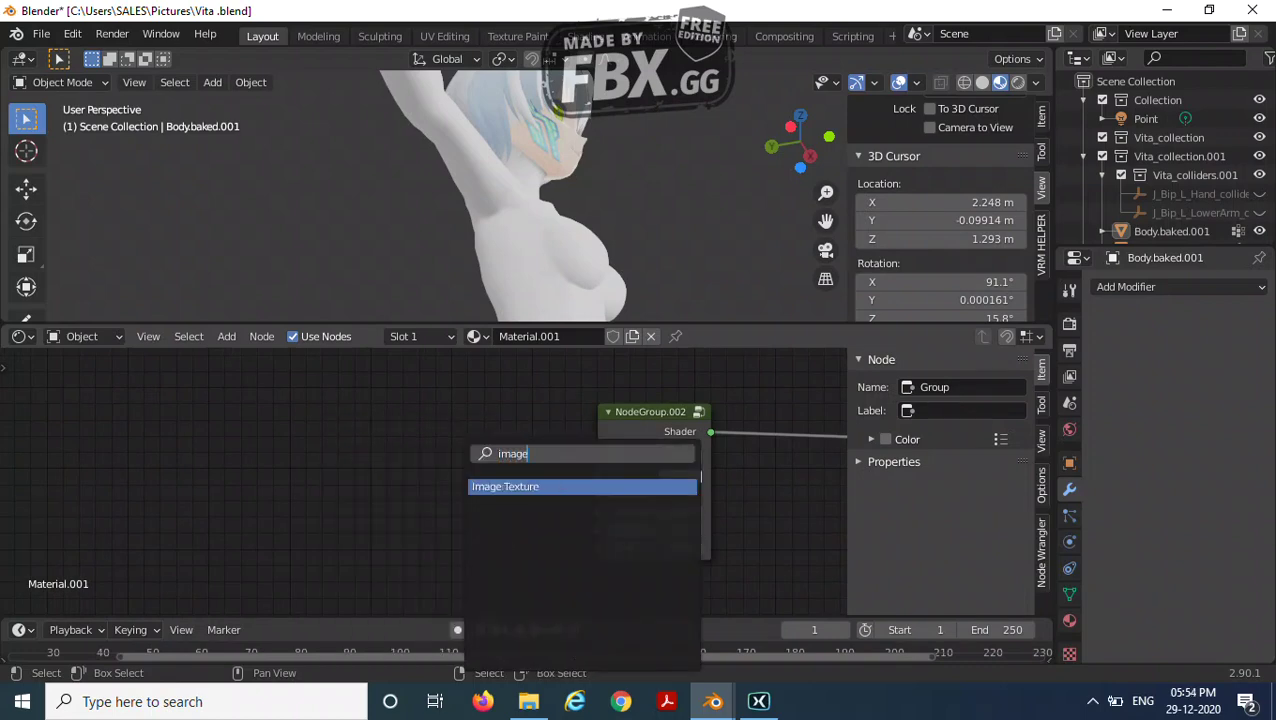
key("Return")
left_click(307, 426)
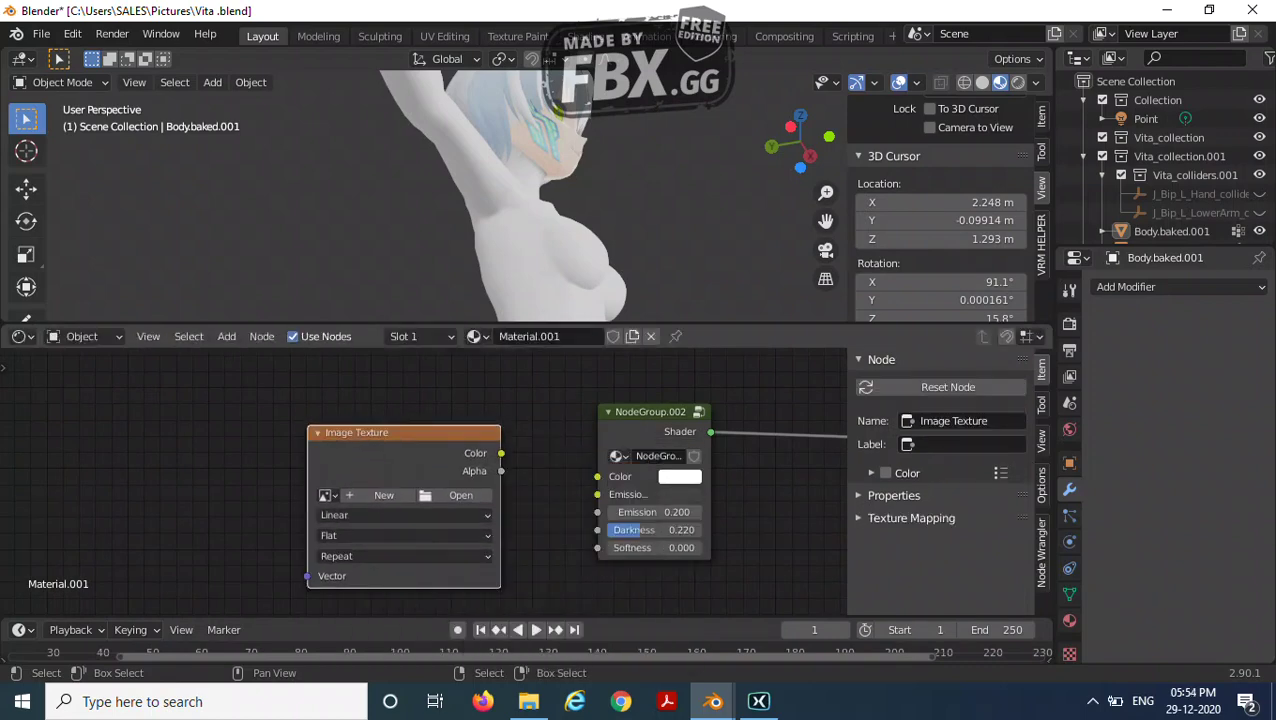
left_click_drag(501, 453, 597, 476)
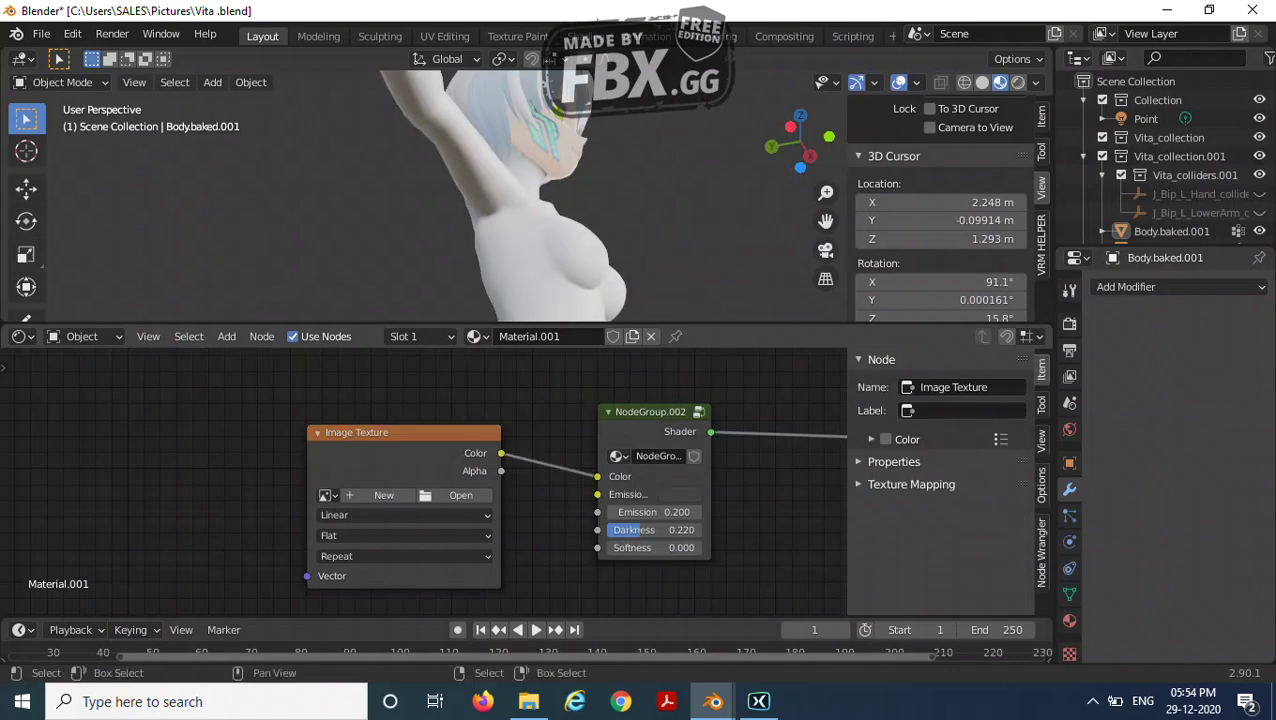
Load F00_000_00_Body_00.png from the tex_Vita_by_SD folder into the Image Texture node and inspect the textured body from the front.
left_click(460, 495)
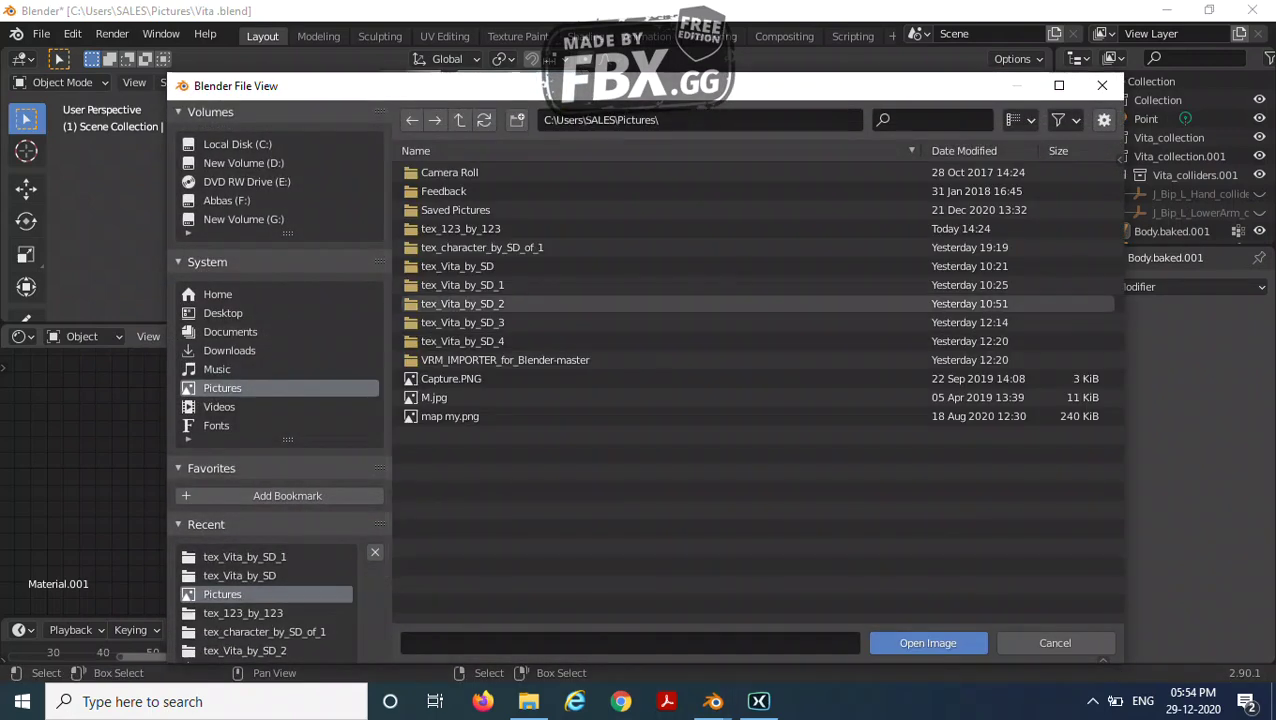
left_click(482, 247)
double_click(482, 247)
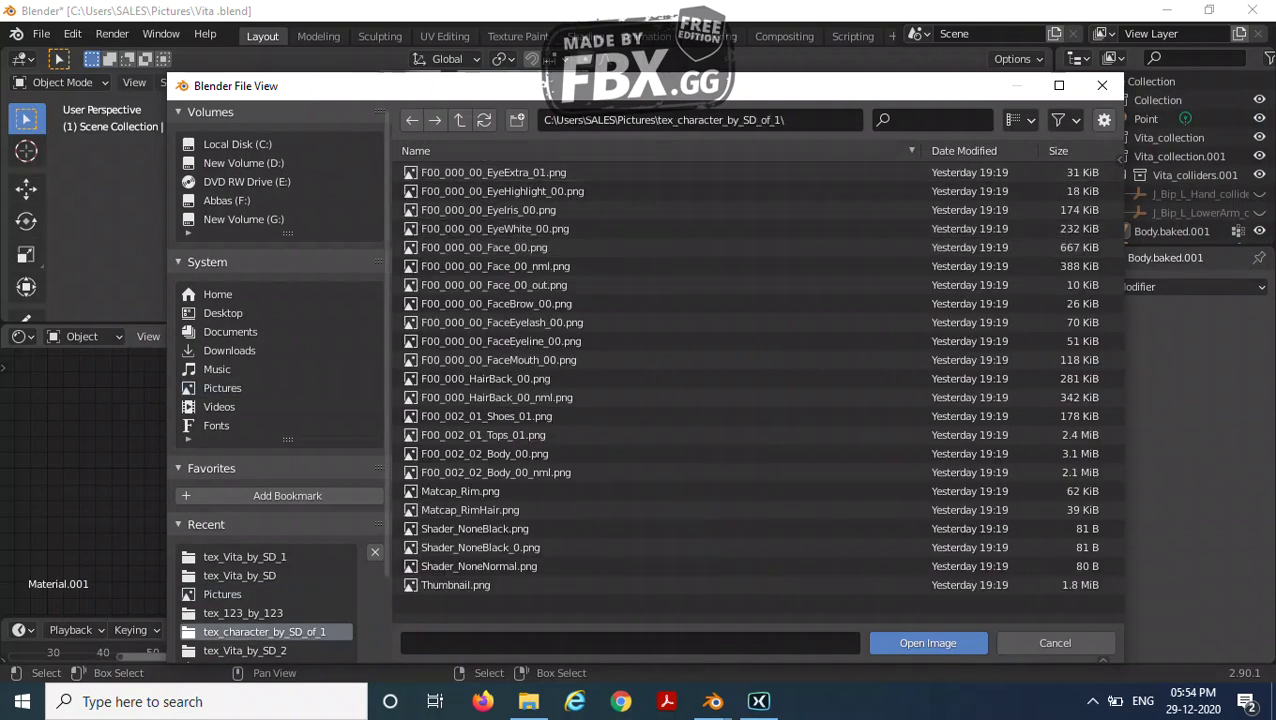
left_click(222, 388)
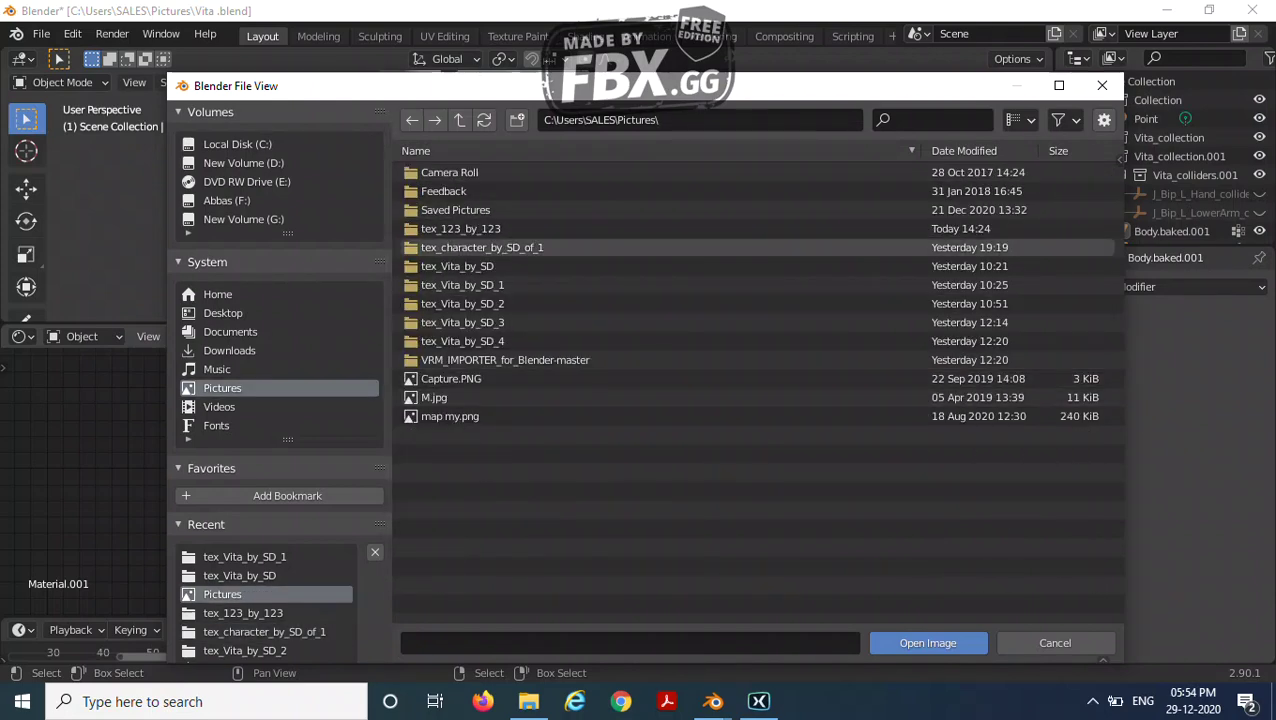
double_click(457, 266)
double_click(460, 172)
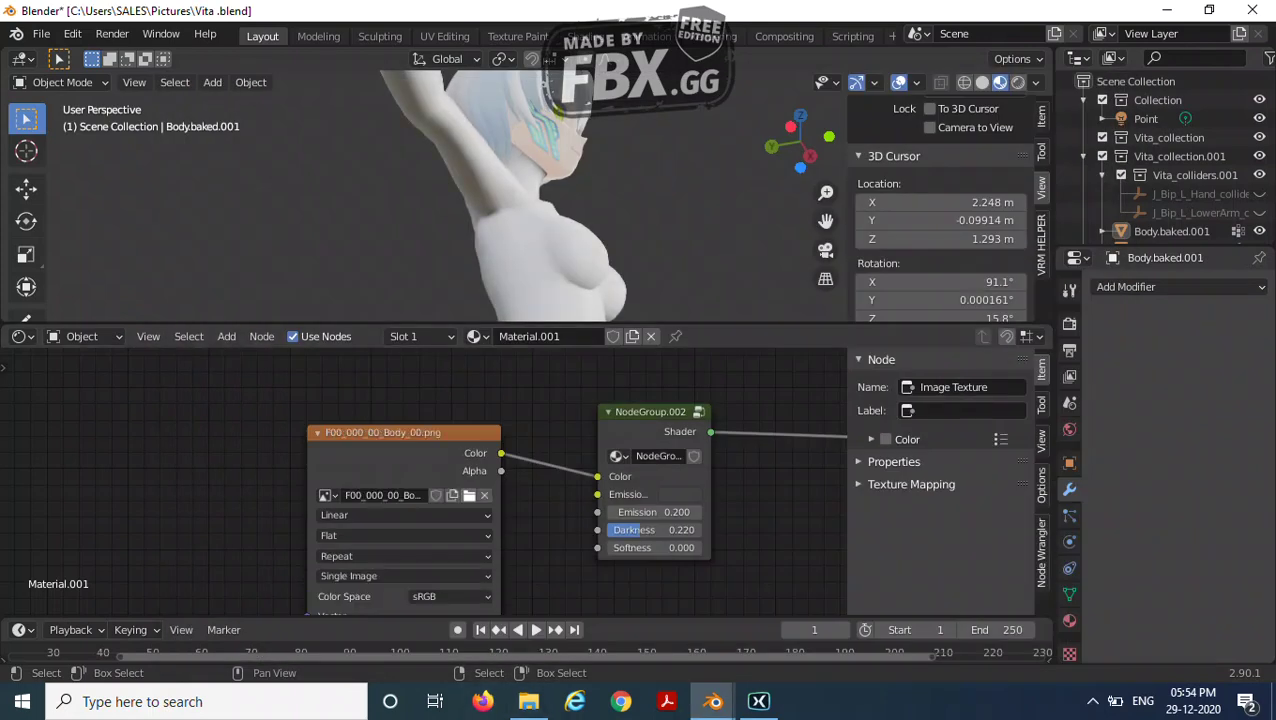
middle_click_drag(700, 230, 838, 231)
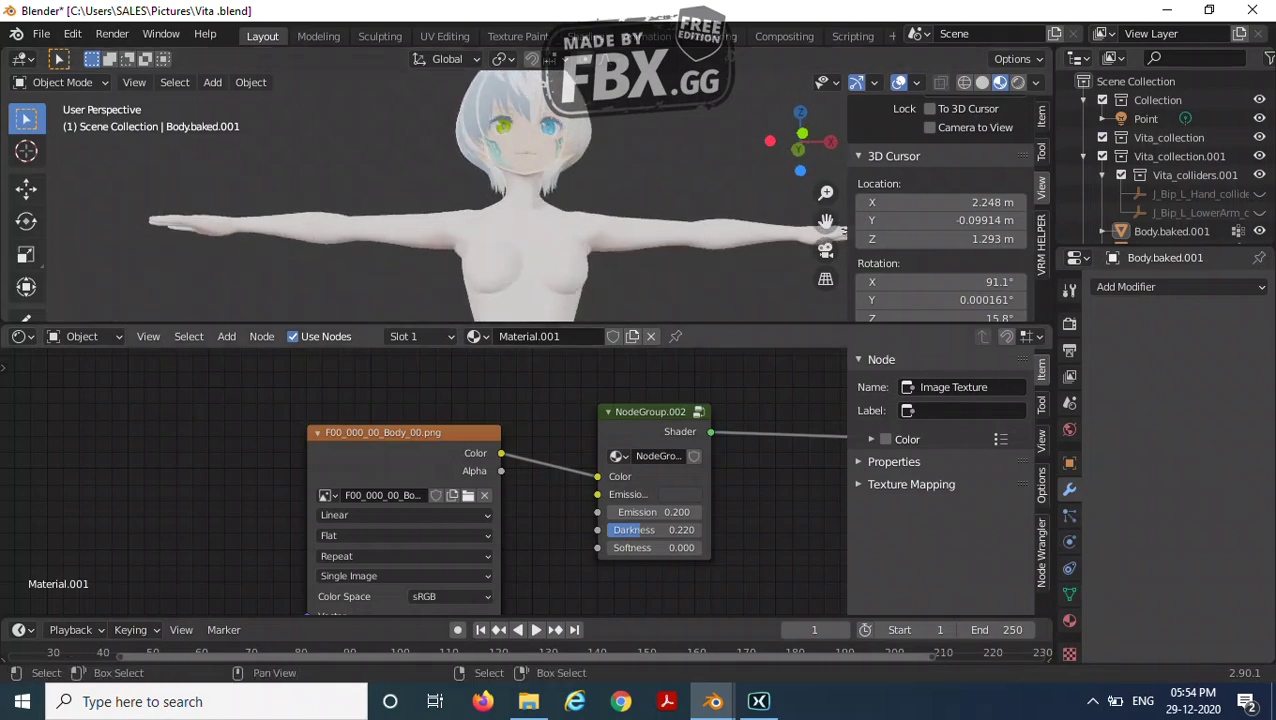
middle_click_drag(480, 481, 417, 480)
scroll(410, 490, "up", 1)
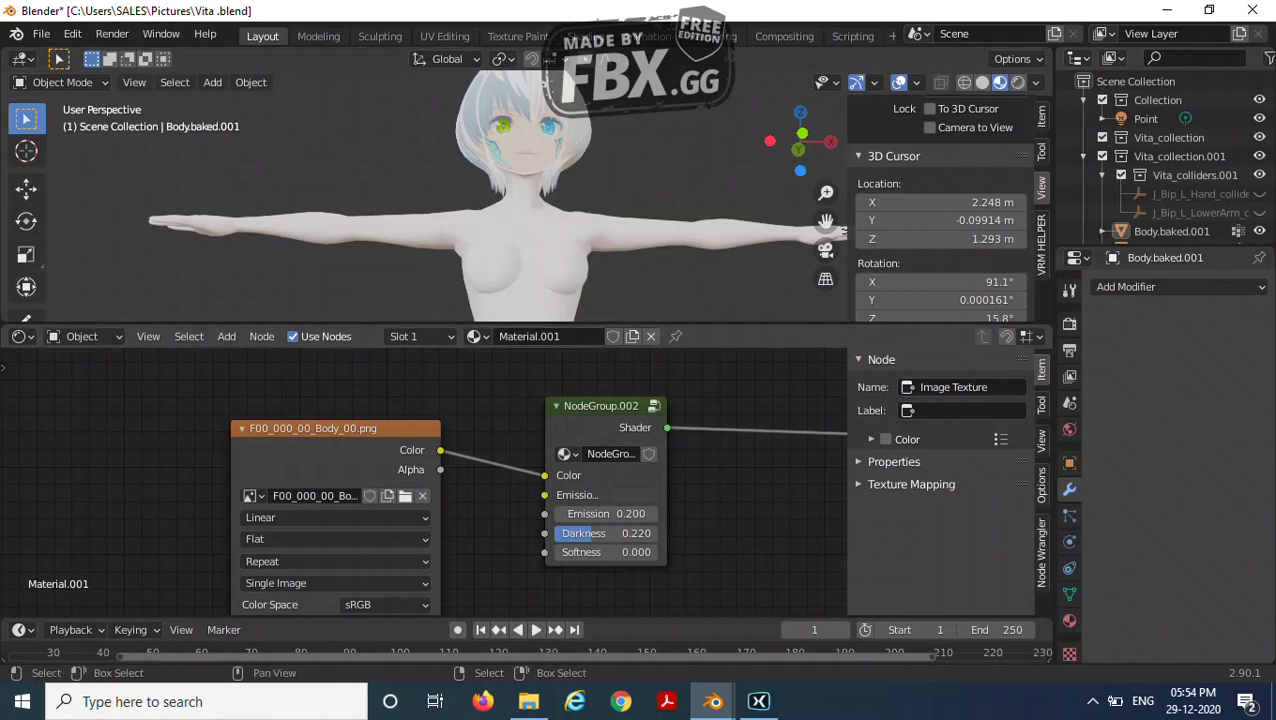
middle_click_drag(590, 230, 572, 267)
mouse_move(480, 210)
middle_mouse_down()
mouse_move(530, 212)
mouse_move(477, 208)
middle_mouse_up()
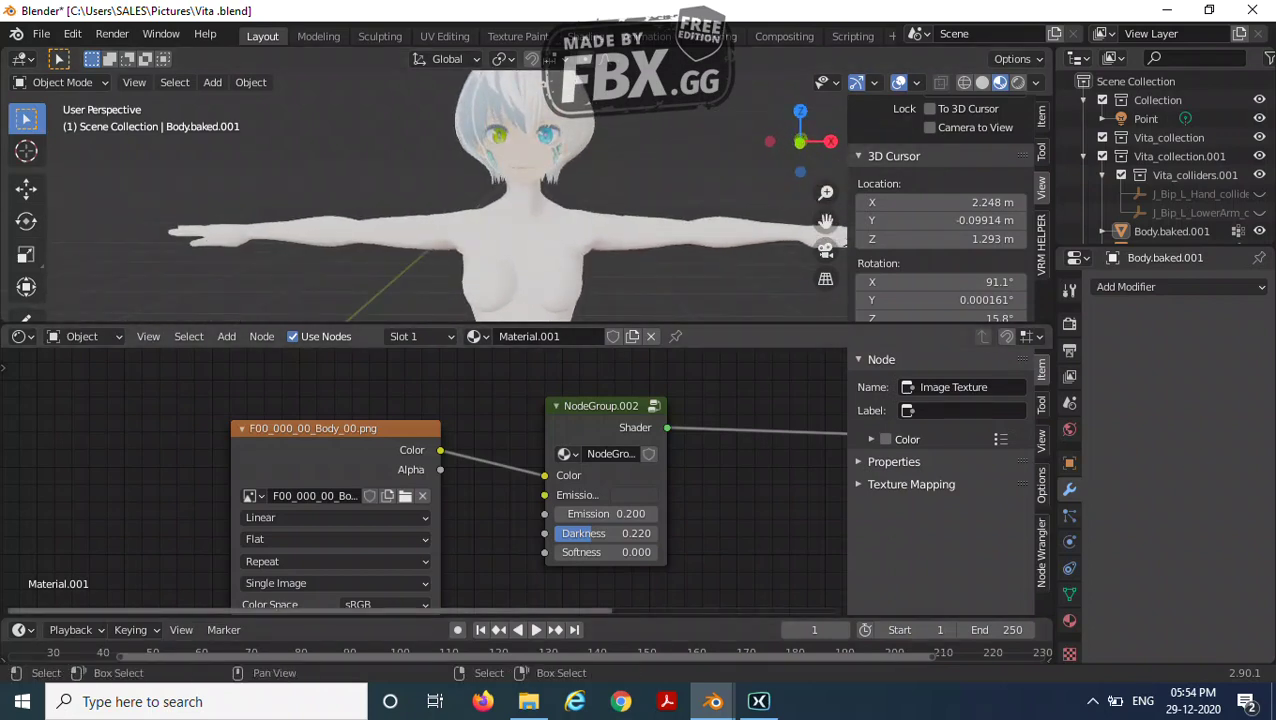
Open F00_000_00_Body_00.png in the texture node again and check the body from a slight angle.
left_click(405, 496)
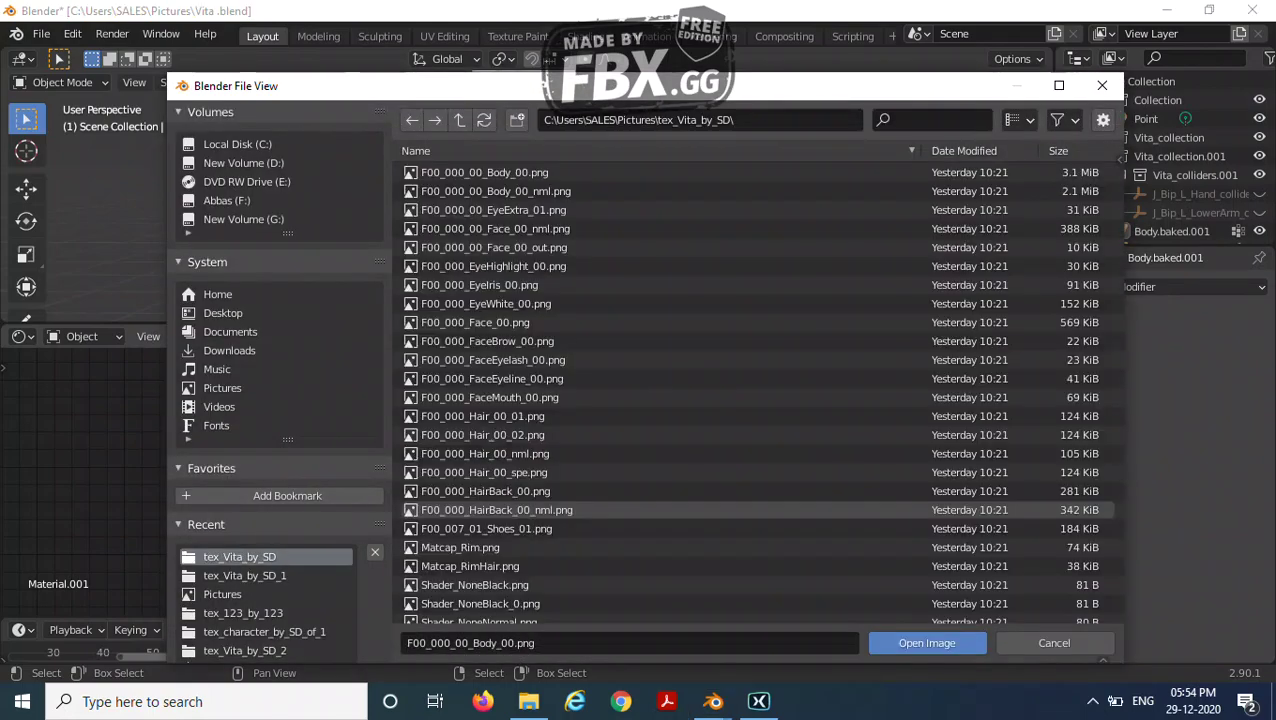
double_click(470, 172)
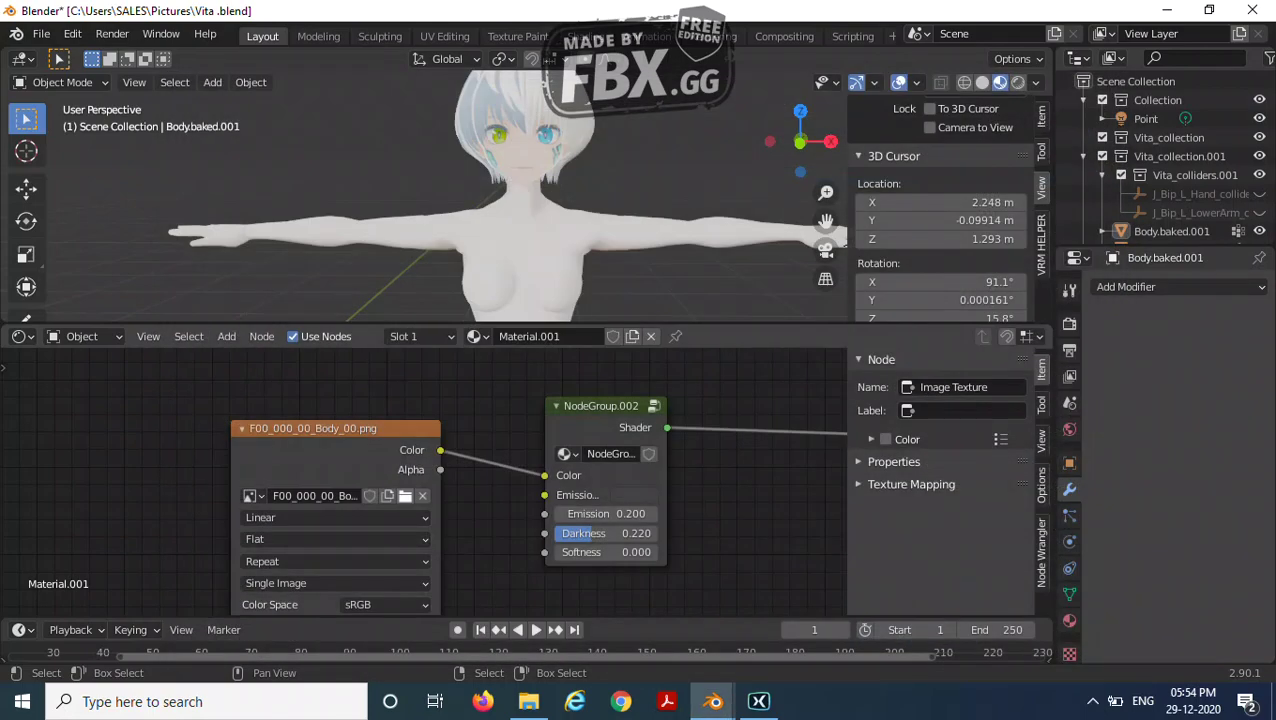
middle_click_drag(470, 200, 512, 202)
Inside the node group, tighten the upper ColorRamp by setting its white stop to 0.714 and its black stop to about 0.105.
left_click(600, 406)
key("Tab")
middle_click_drag(600, 430, 453, 567)
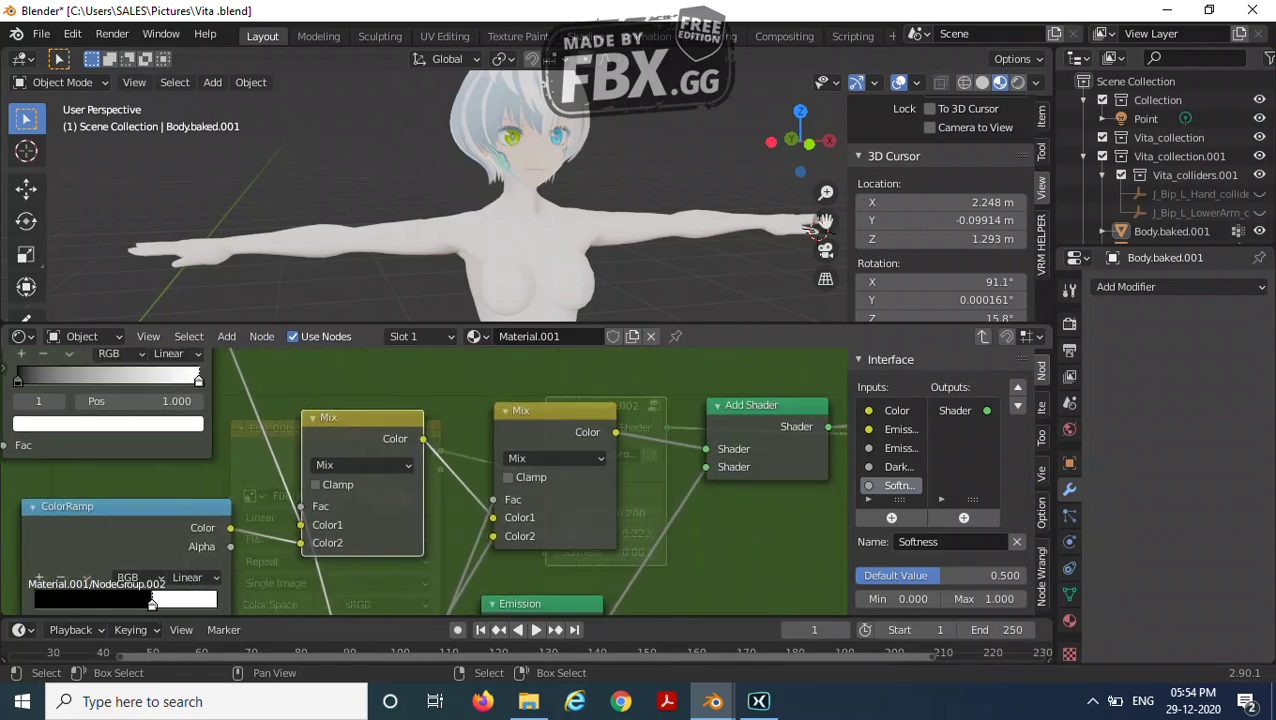
scroll(655, 360, "down", 4)
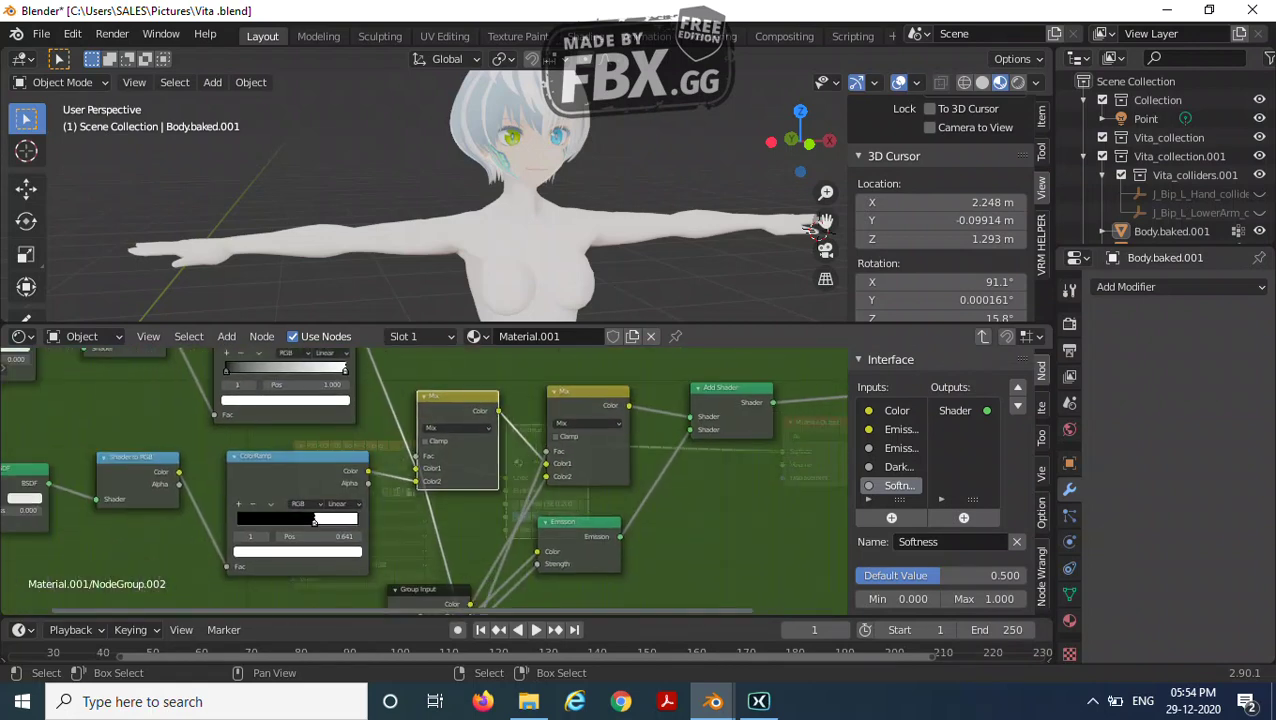
scroll(424, 480, "up", 3)
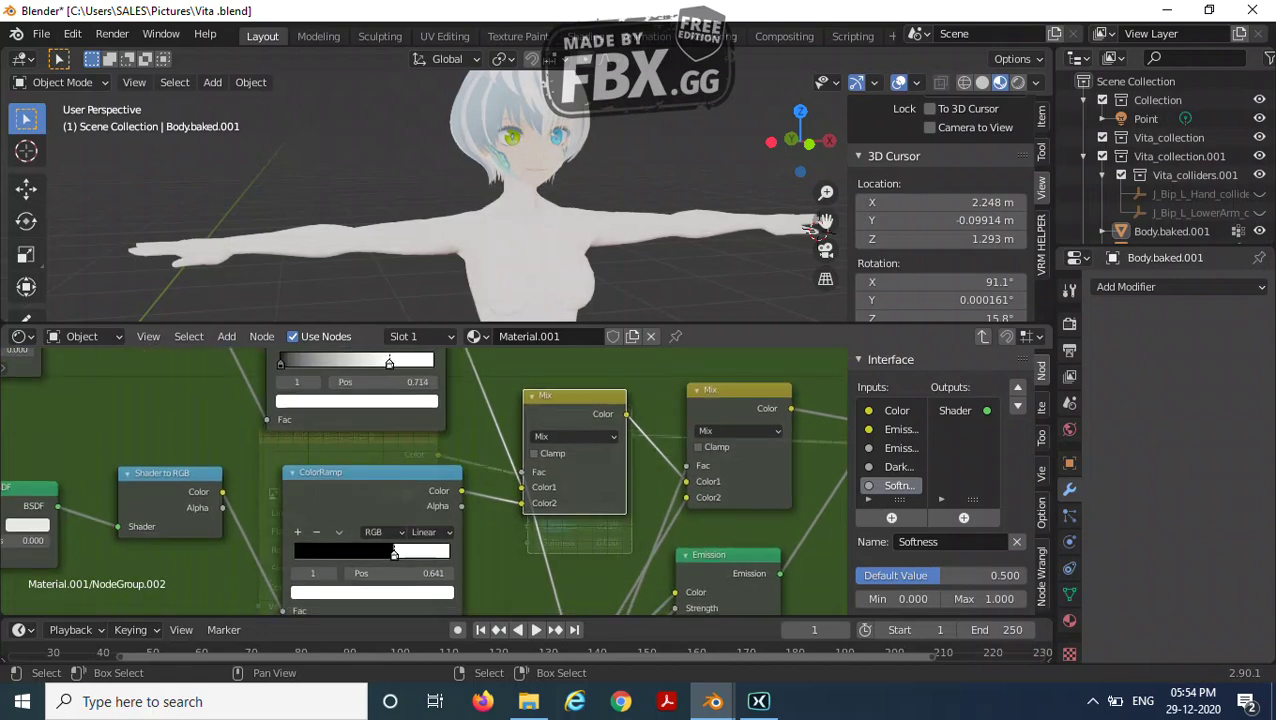
left_click(281, 363)
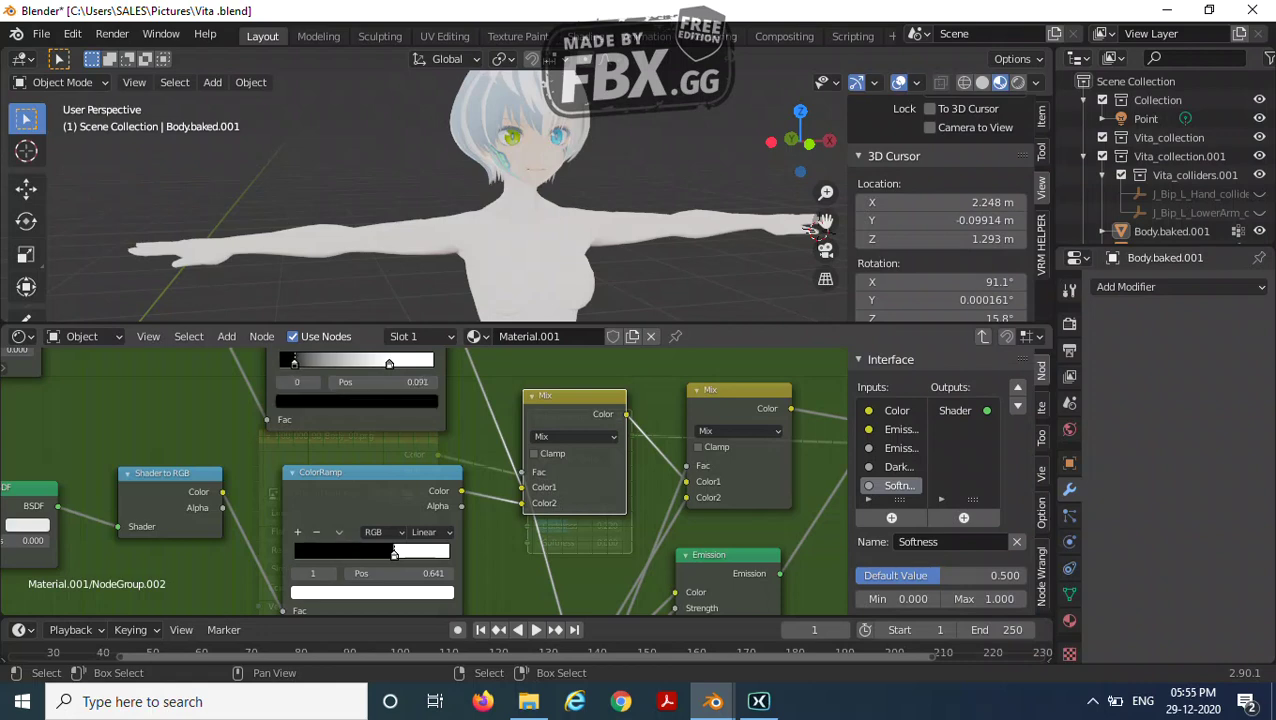
Return from the node group to the material's node tree and dismiss the image file browser without loading anything.
middle_click_drag(815, 226, 803, 270)
key("Tab")
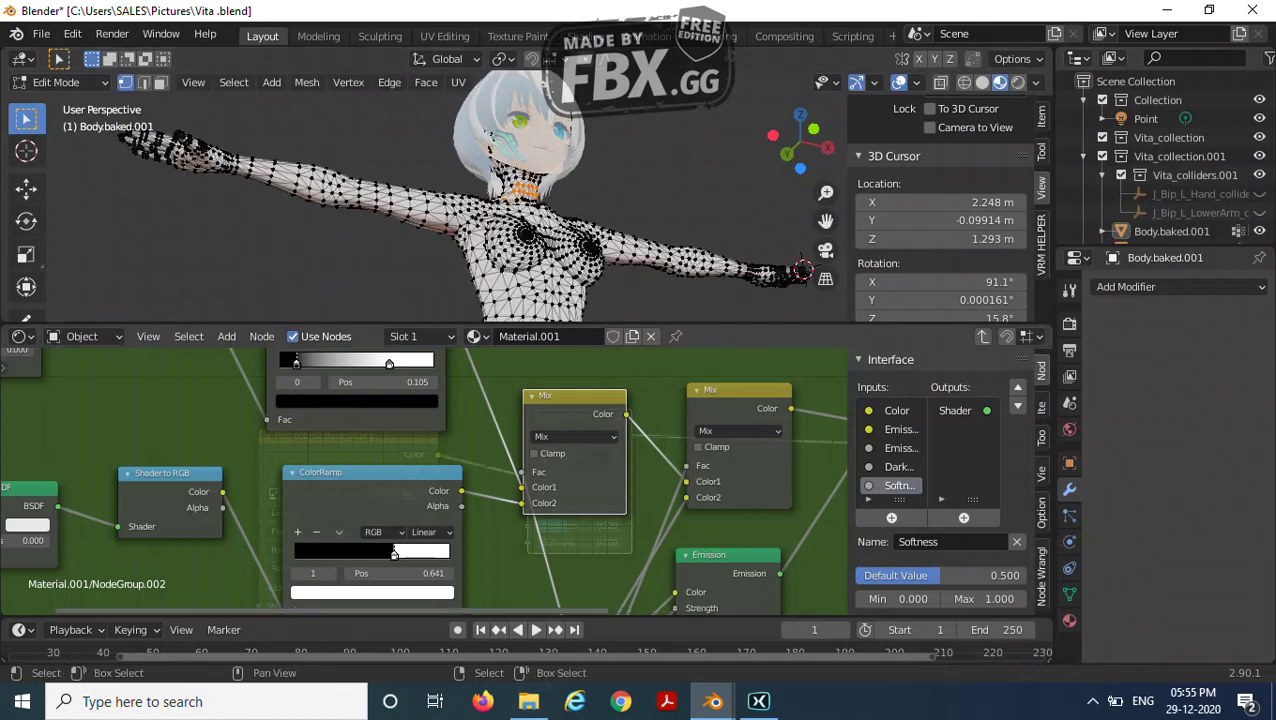
key("Tab")
key("Tab")
middle_click_drag(660, 490, 634, 480)
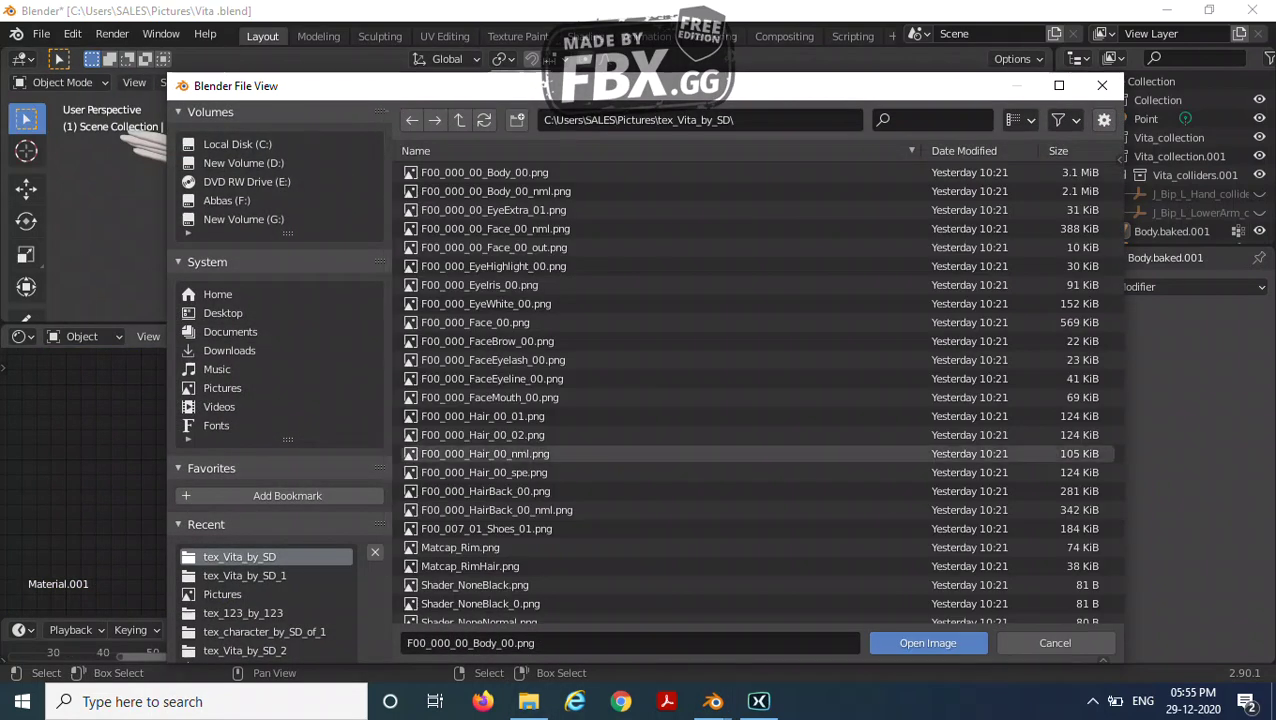
left_click(1101, 86)
scroll(381, 484, "up", 1)
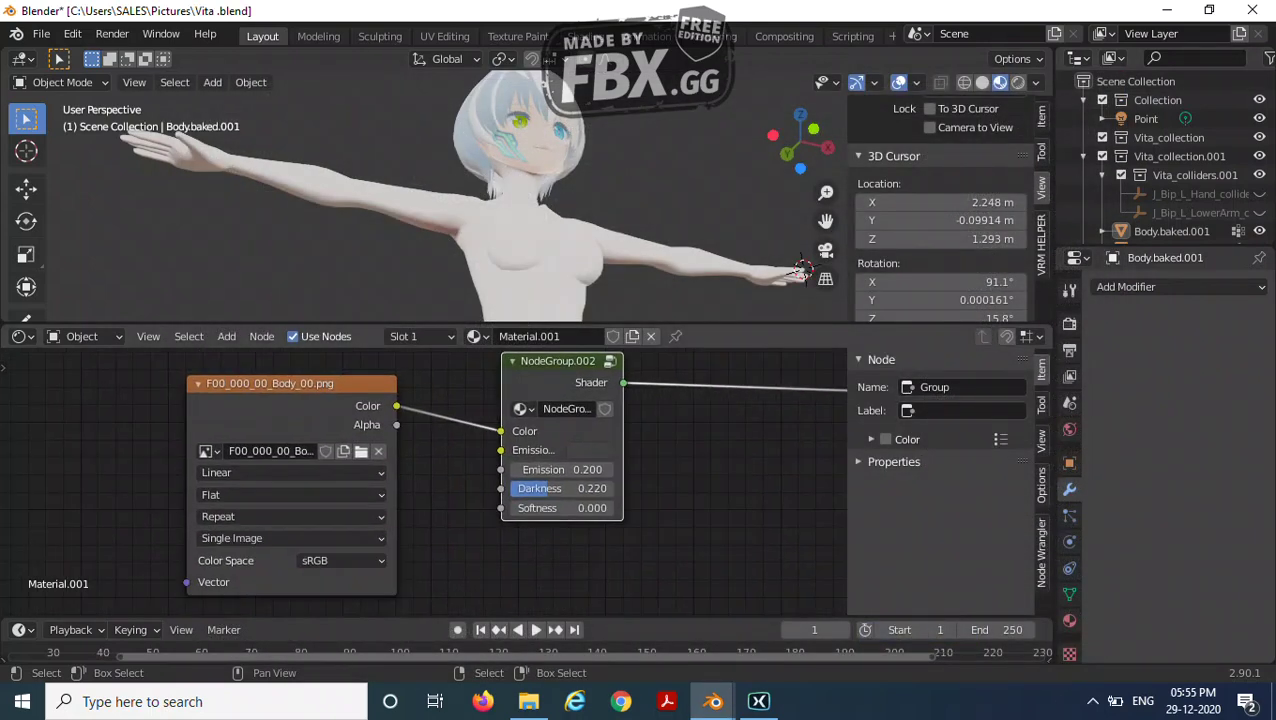
Set the group node's Darkness to 0.600 and Softness to 1.000, checking the shading on the body.
left_click_drag(562, 488, 600, 488)
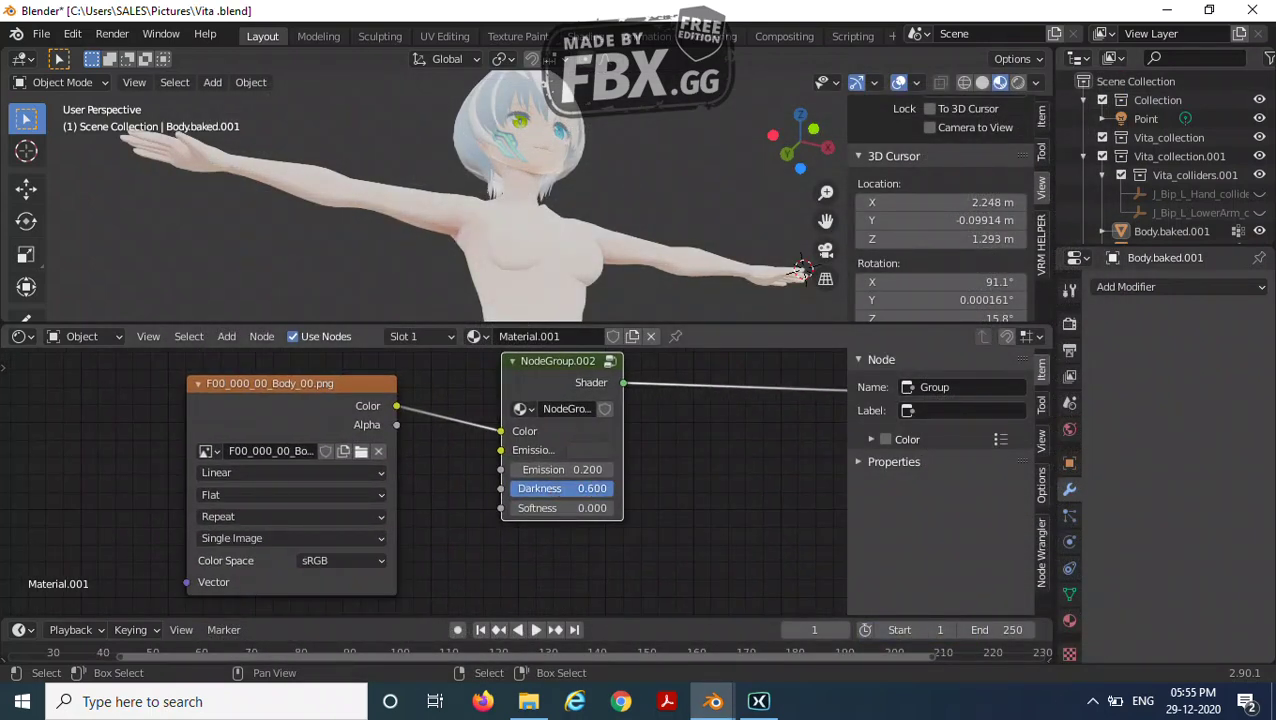
middle_click_drag(420, 170, 420, 265)
middle_click_drag(495, 180, 505, 200)
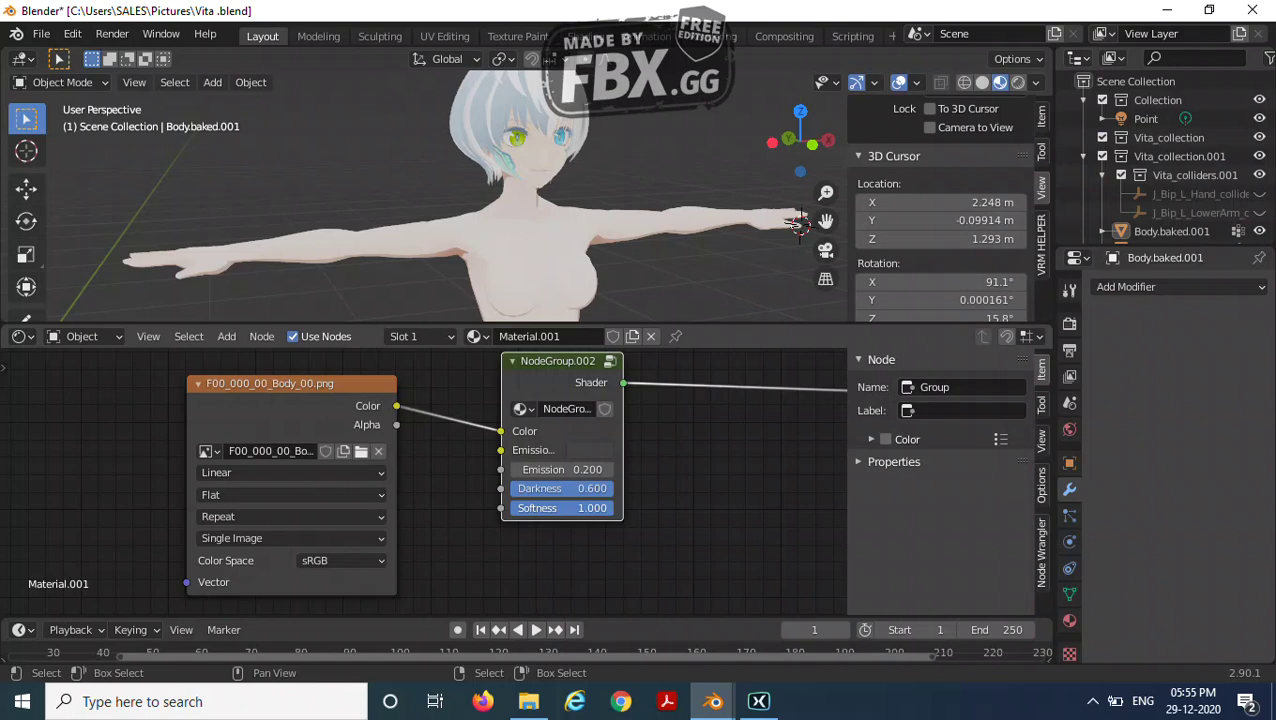
scroll(500, 200, "down", 2)
mouse_move(500, 200)
middle_mouse_down()
mouse_move(445, 200)
mouse_move(550, 200)
mouse_move(520, 210)
middle_mouse_up()
scroll(500, 200, "down", 3)
scroll(500, 200, "up", 4)
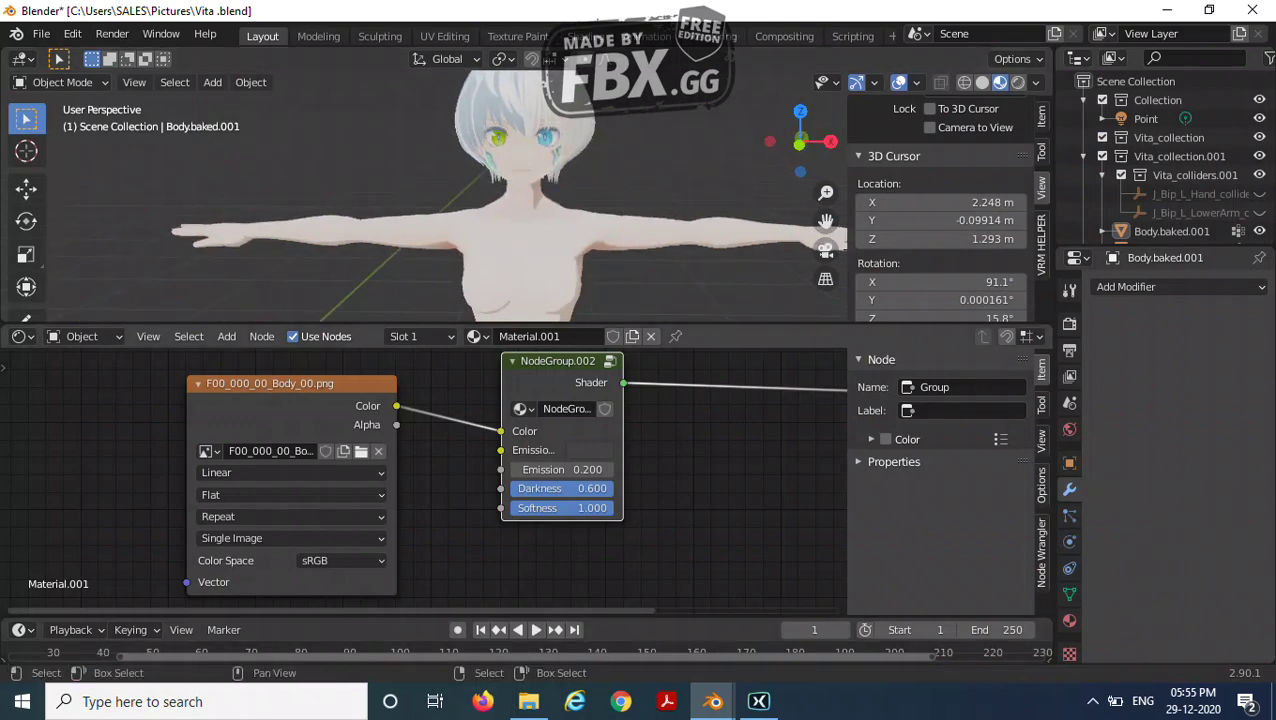
Set the group node's emission strength to 0.100 and darken its emission color.
left_click(563, 469)
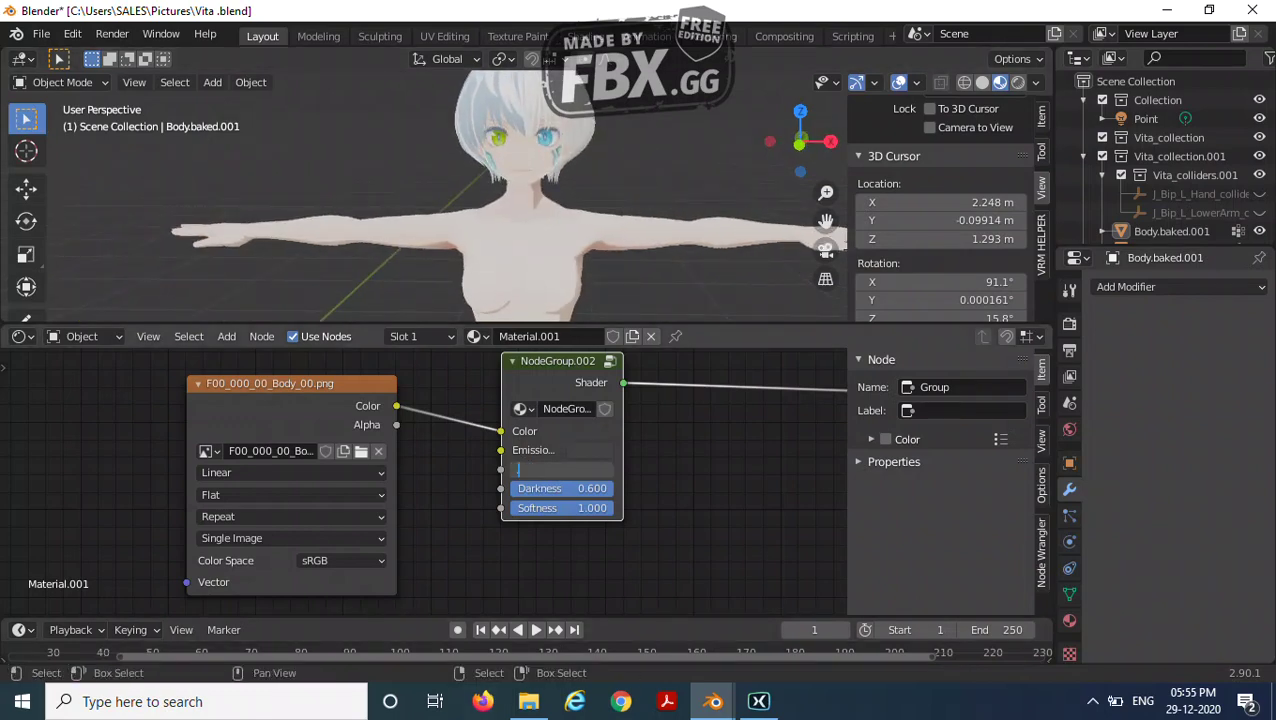
left_click(589, 450)
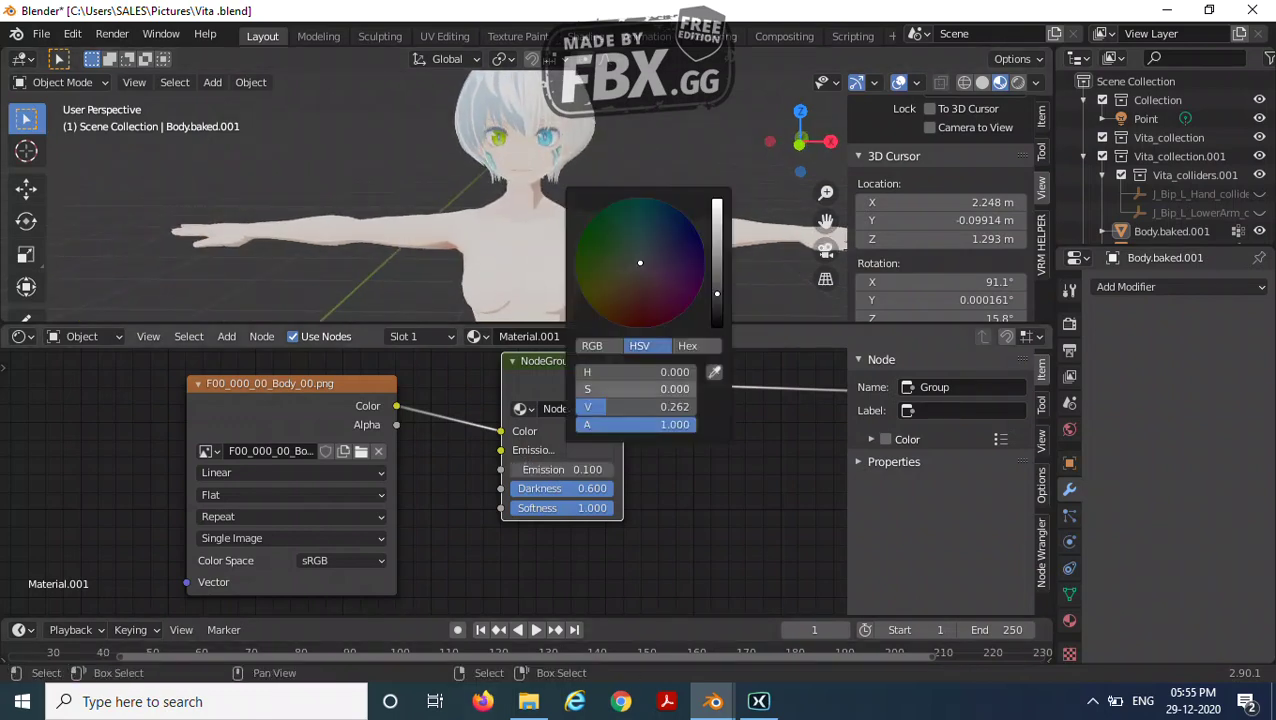
left_click(716, 306)
left_click(690, 480)
middle_click_drag(690, 480, 694, 446)
middle_click_drag(520, 255, 530, 287)
scroll(530, 287, "down", 3)
scroll(568, 436, "down", 1)
middle_click_drag(568, 436, 614, 459)
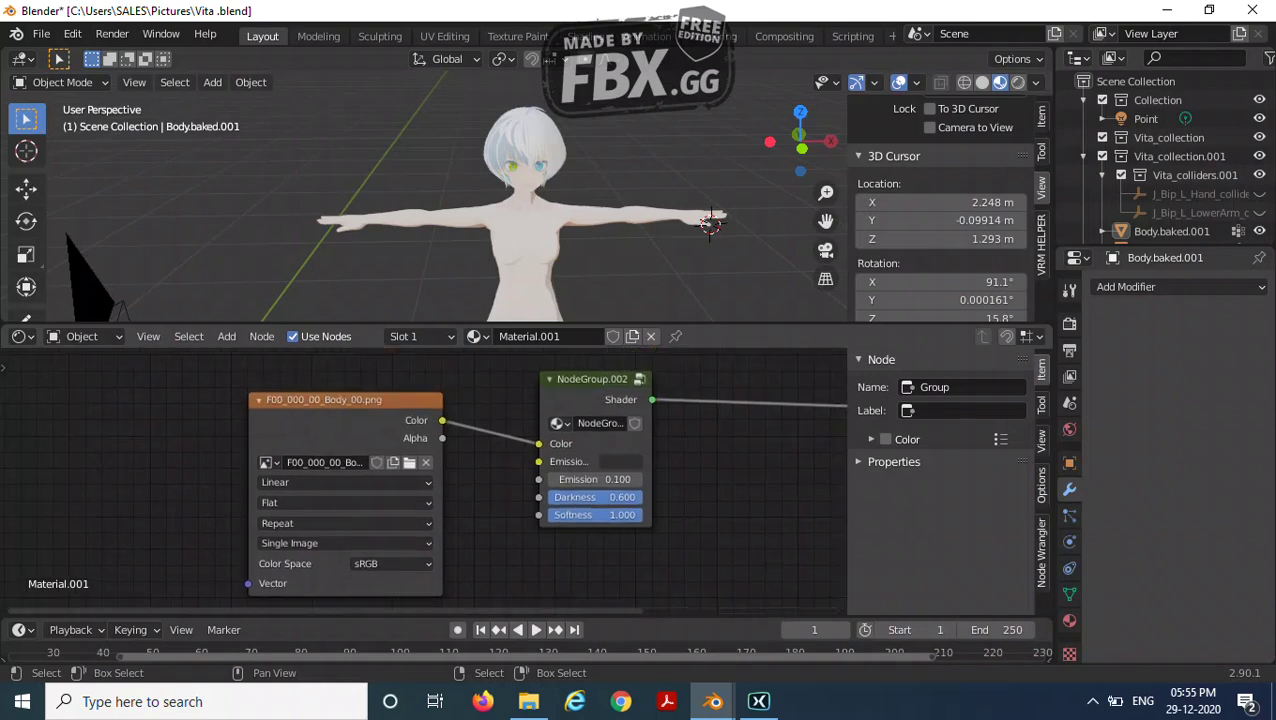
Inside the group, duplicate the Add Shader node and insert the copy between the original and the Group Output.
key("Tab")
left_click(267, 410)
key("shift+d")
left_click(384, 405)
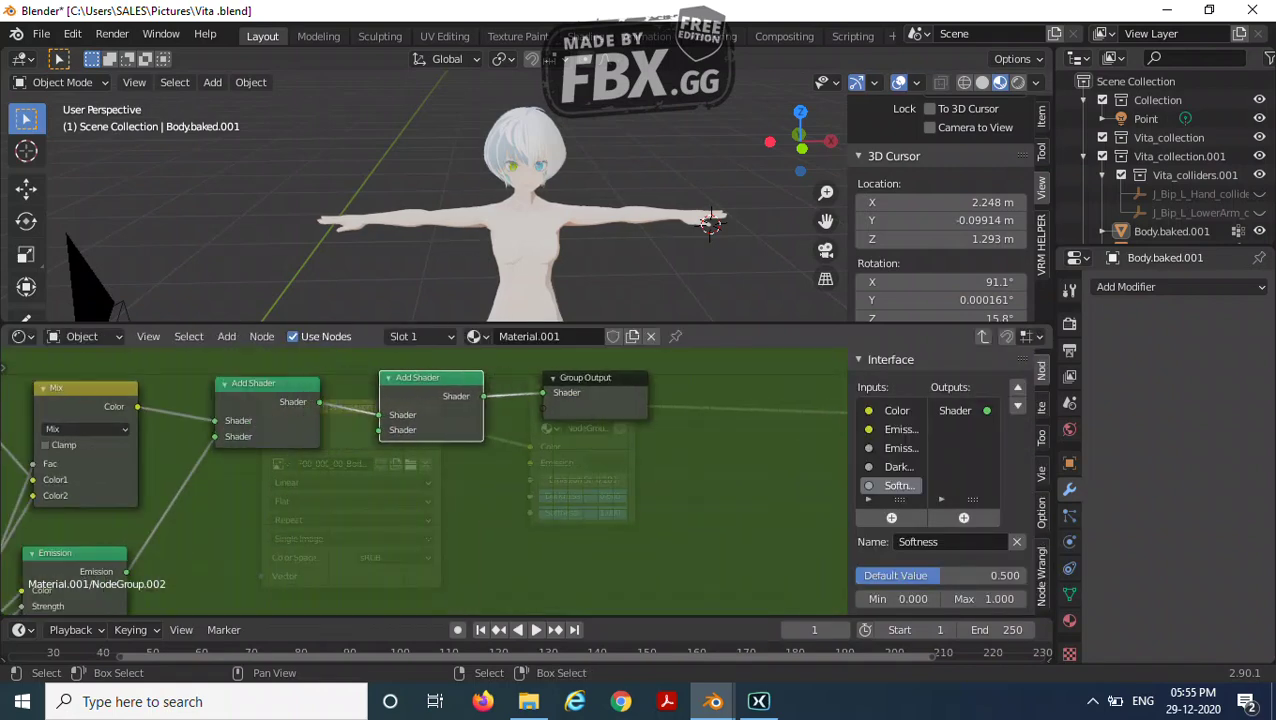
middle_click_drag(384, 405, 450, 382)
Add a Normal node and feed its Dot output into the second Shader input of the new Add Shader.
key("shift+a")
left_click(420, 456)
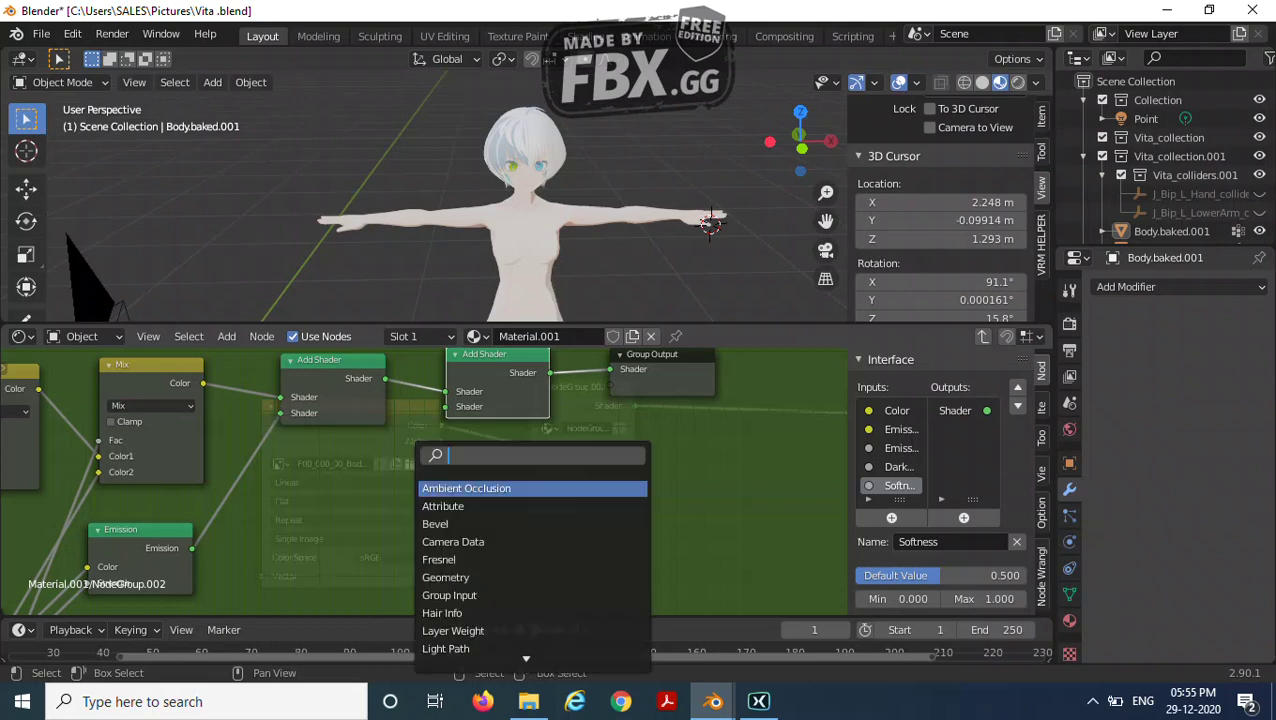
type("no")
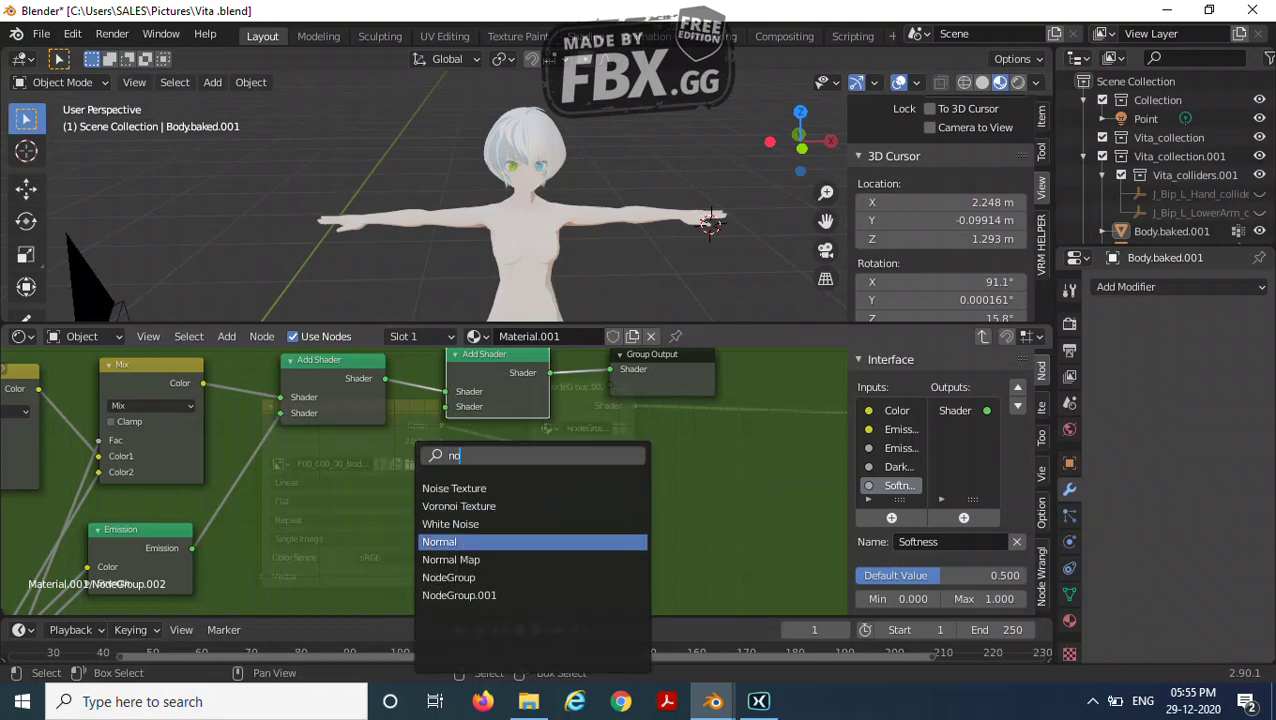
left_click(470, 540)
left_click(372, 494)
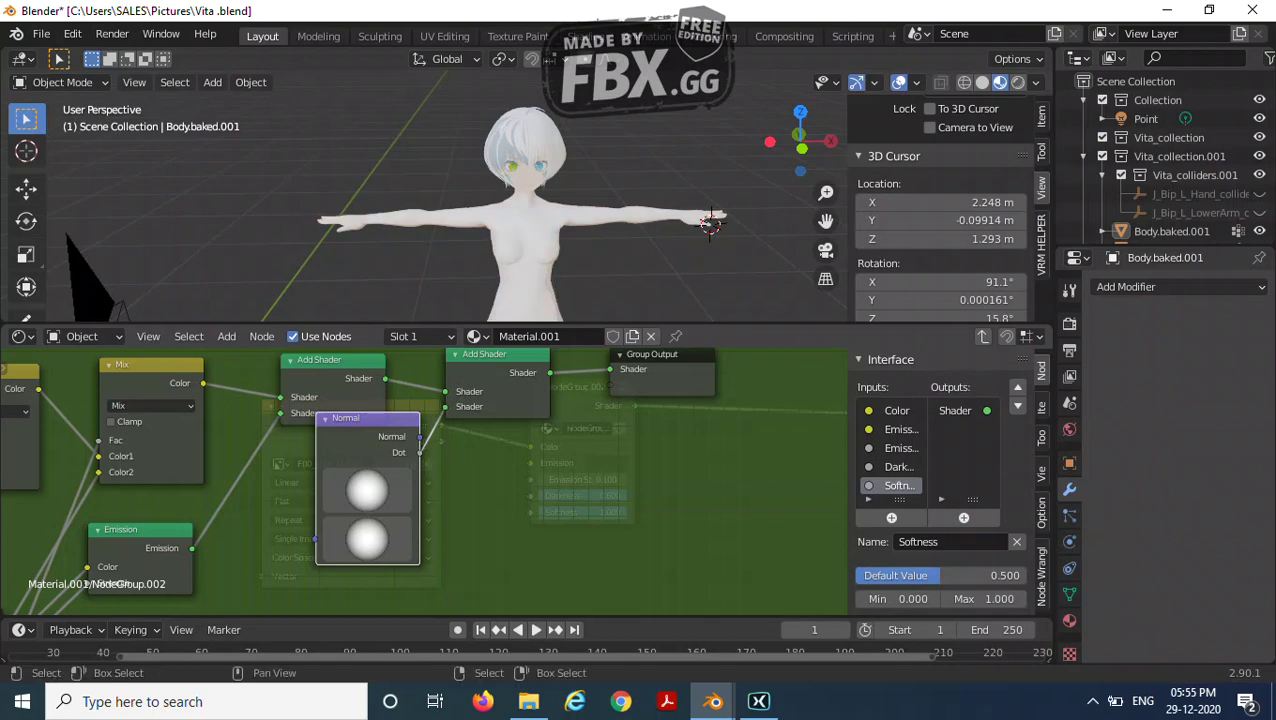
Expose the Normal node's Normal input as a new group input and return to the material's node tree.
scroll(390, 490, "down", 1)
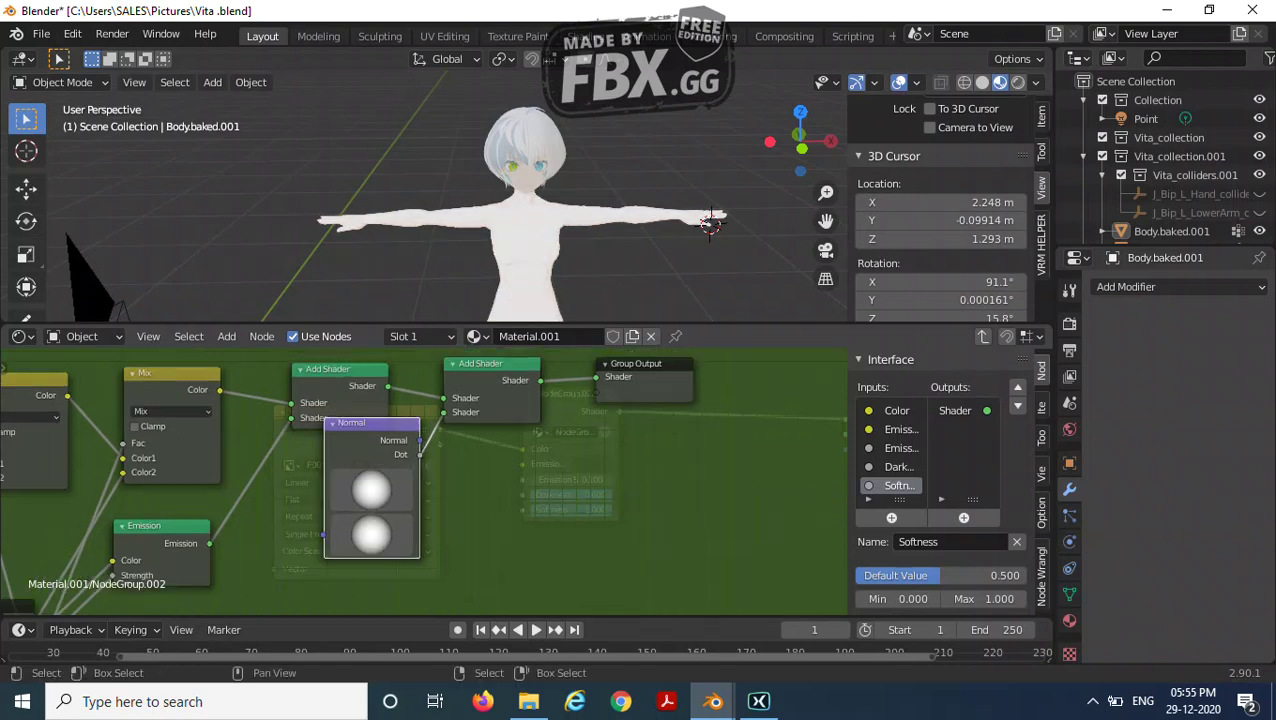
middle_click_drag(372, 533, 561, 451)
middle_click_drag(592, 400, 678, 367)
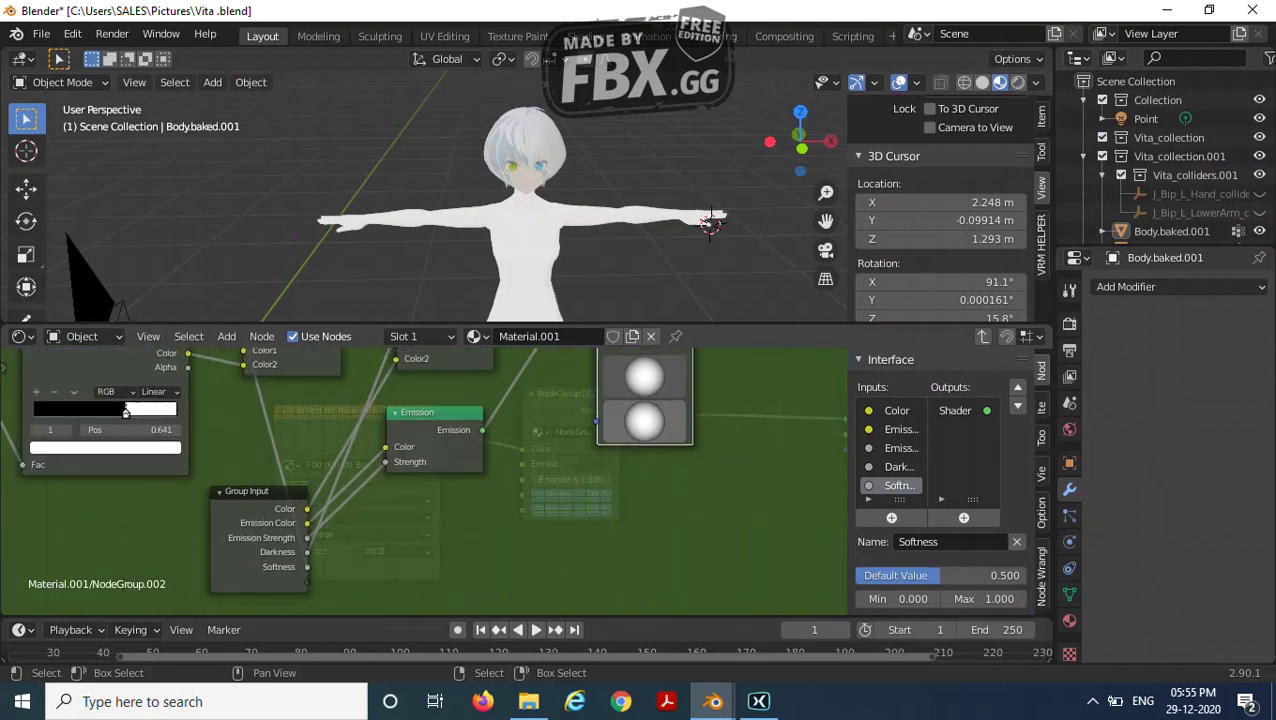
left_click_drag(596, 420, 307, 580)
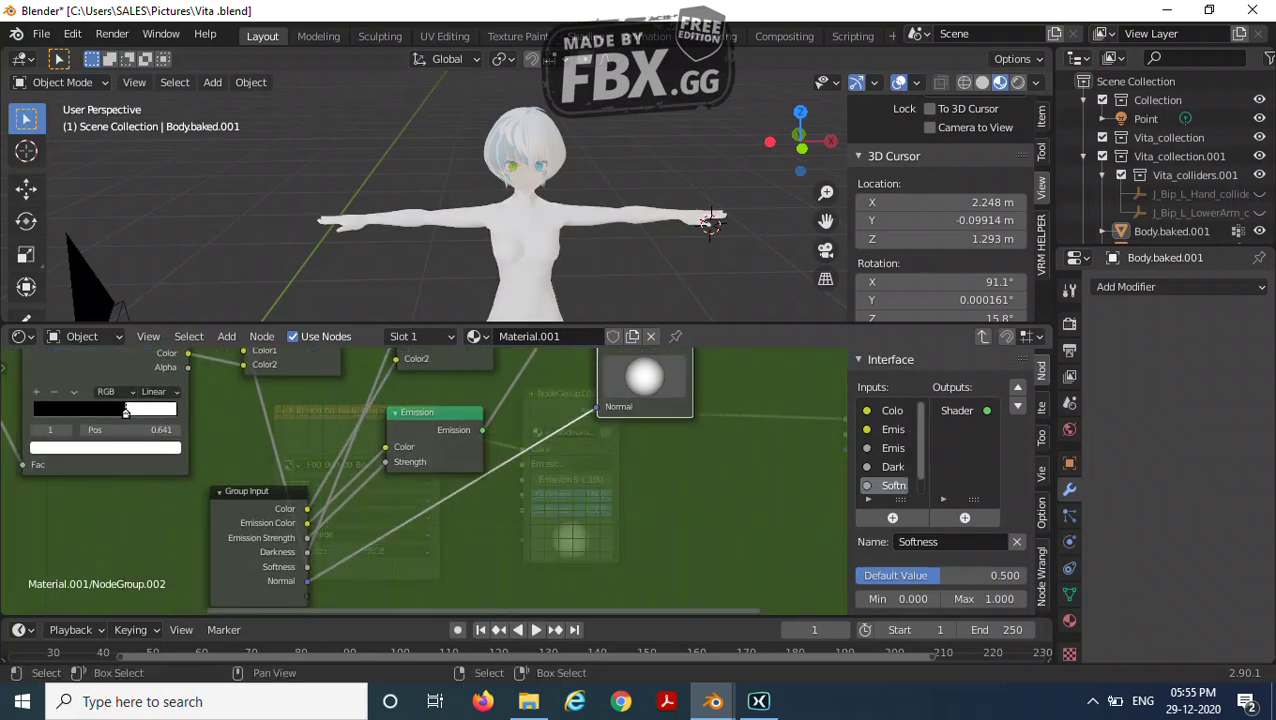
scroll(423, 480, "up", 1)
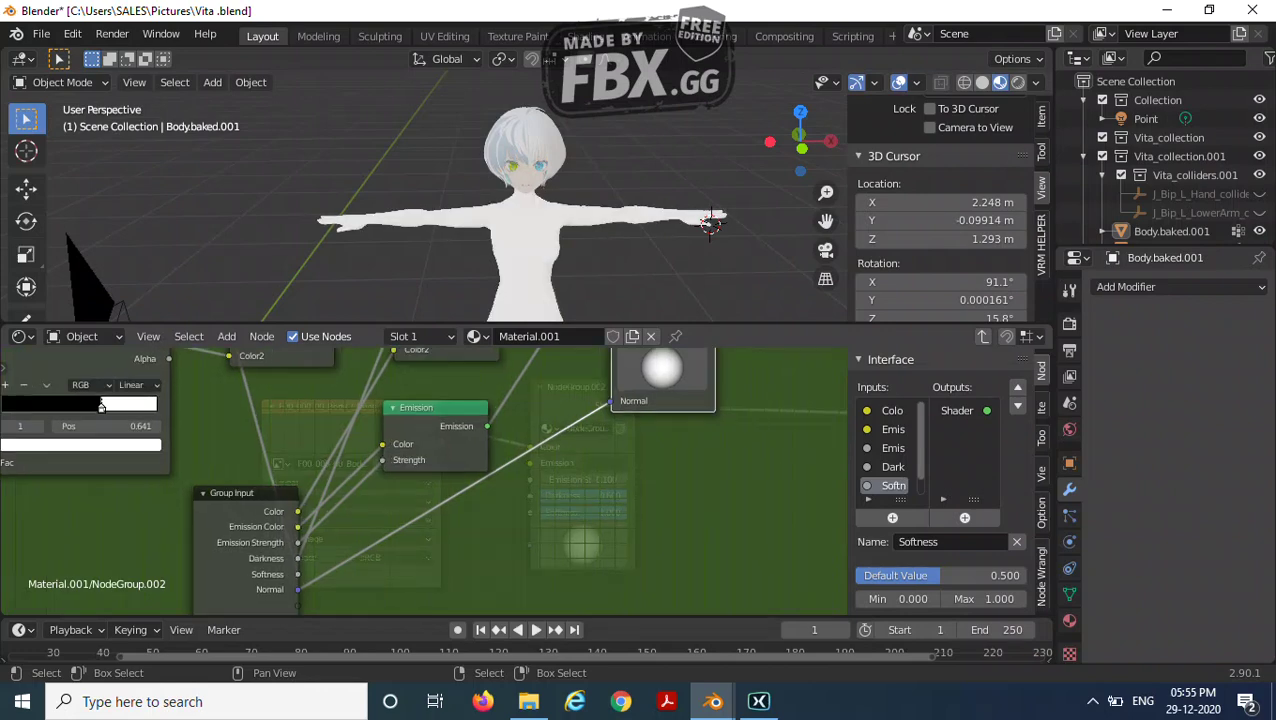
scroll(423, 480, "down", 2)
key("Tab")
scroll(423, 480, "up", 2)
middle_click_drag(470, 490, 418, 455)
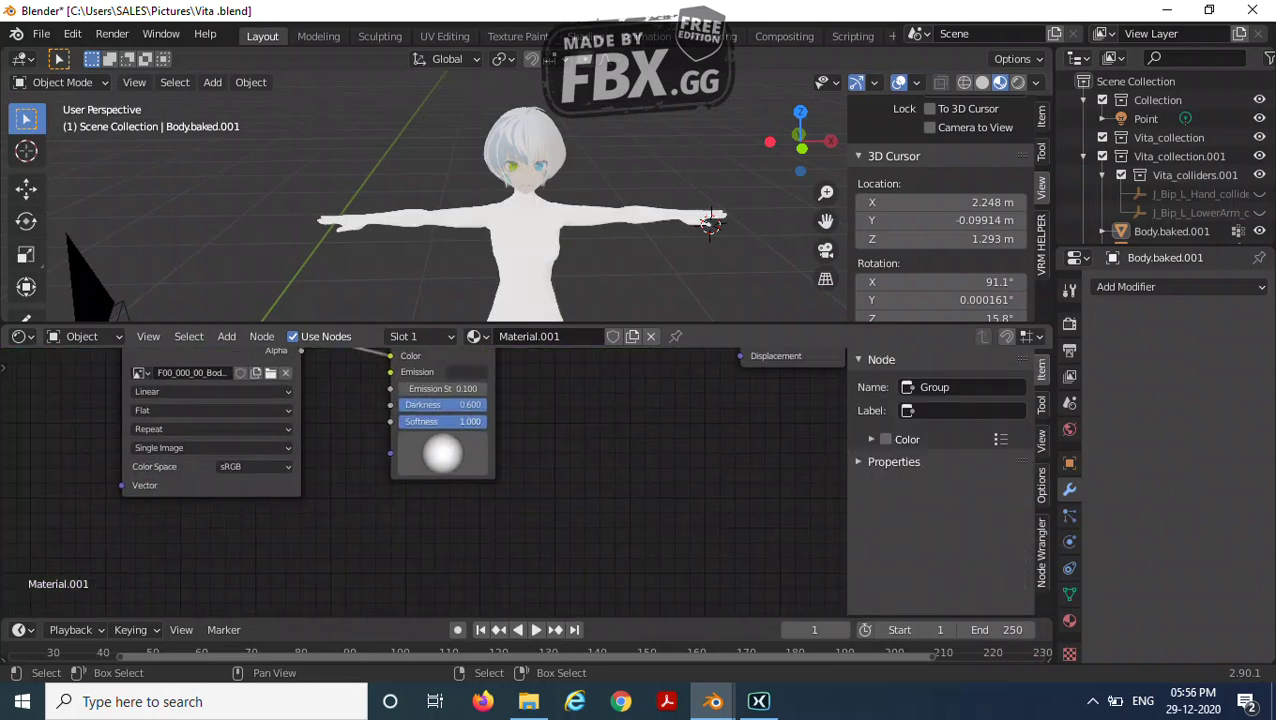
Inside the group, rotate the Normal node's direction sphere so its light falls from the side.
key("Tab")
scroll(424, 480, "up", 3)
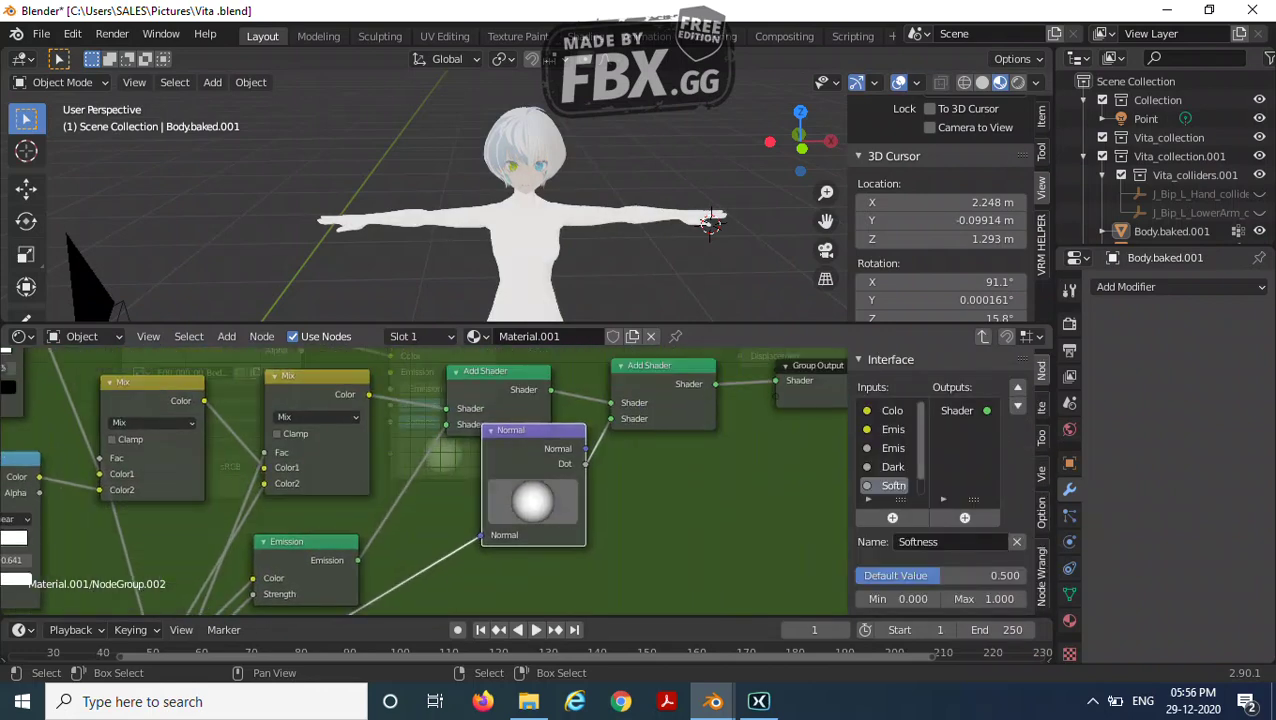
left_click_drag(532, 501, 662, 458)
mouse_move(545, 497)
left_mouse_down()
mouse_move(532, 501)
mouse_move(574, 480)
mouse_move(548, 496)
left_mouse_up()
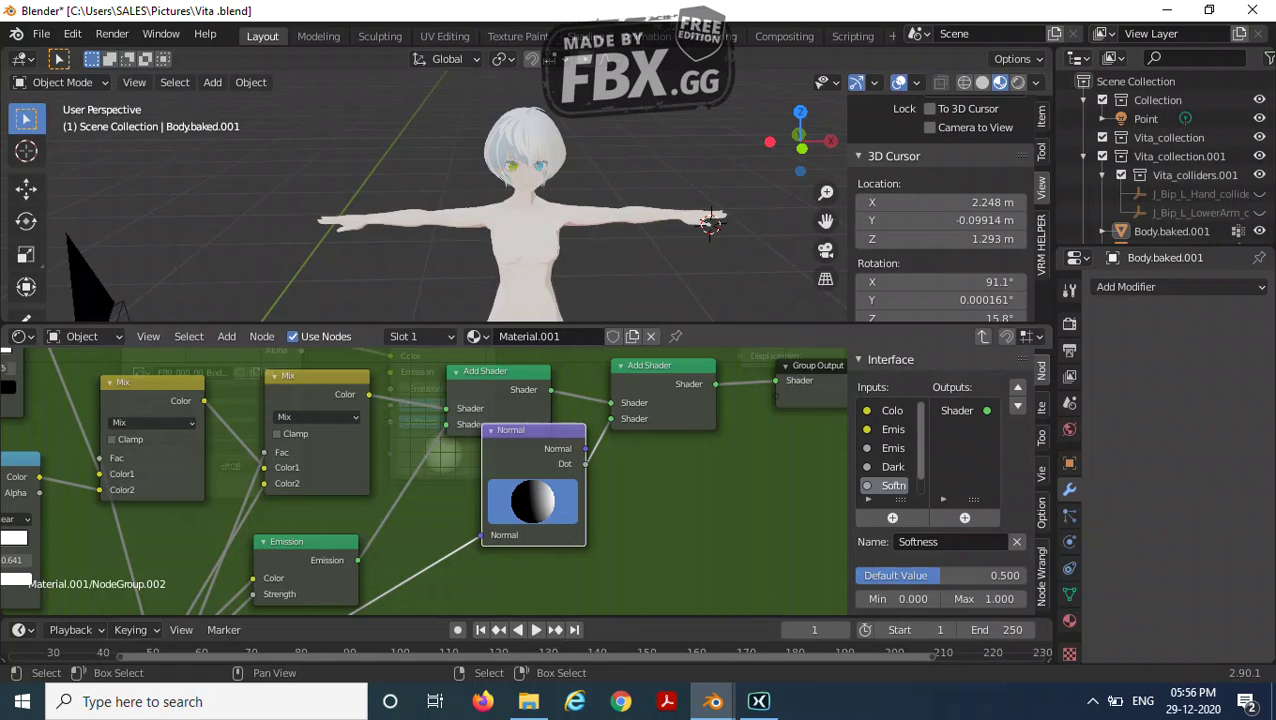
left_click_drag(548, 496, 548, 488)
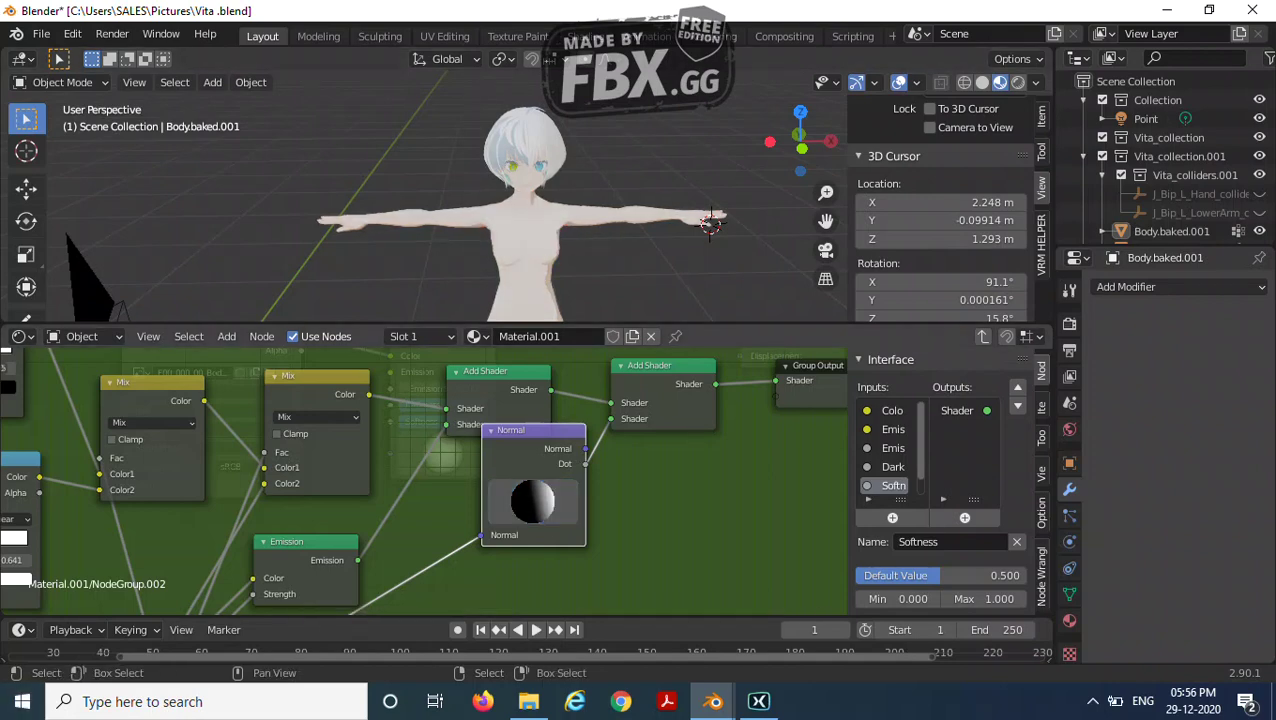
Slightly adjust the Normal direction on the group node outside the group and inspect the body from the other side.
key("Tab")
left_click_drag(443, 455, 441, 458)
scroll(525, 210, "up", 2)
middle_click_drag(525, 210, 602, 191)
middle_click_drag(723, 237, 20, 300)
scroll(398, 480, "up", 2)
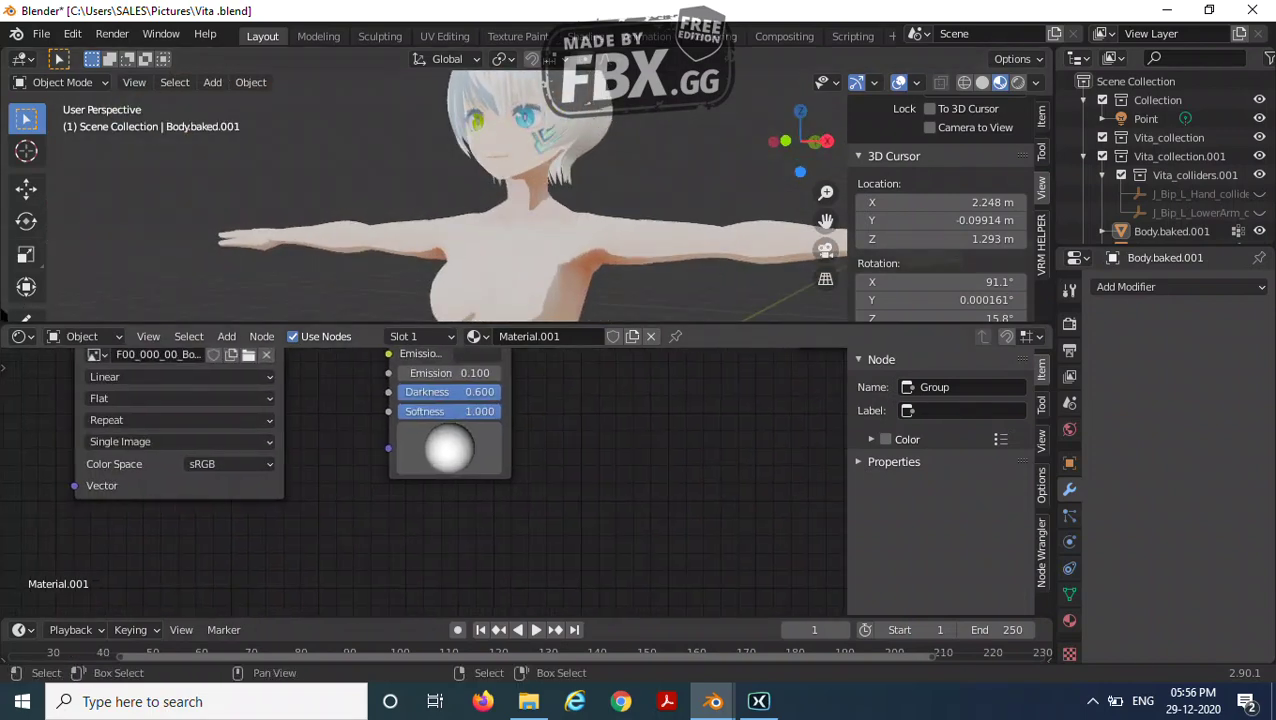
Readjust the group node's Normal direction, recheck the Normal node inside the group, and view the whole material node tree and character.
mouse_move(449, 448)
left_mouse_down()
mouse_move(441, 458)
mouse_move(449, 448)
mouse_move(512, 468)
mouse_move(560, 431)
mouse_move(529, 472)
left_mouse_up()
key("Tab")
middle_click_drag(529, 472, 547, 409)
scroll(424, 481, "down", 1)
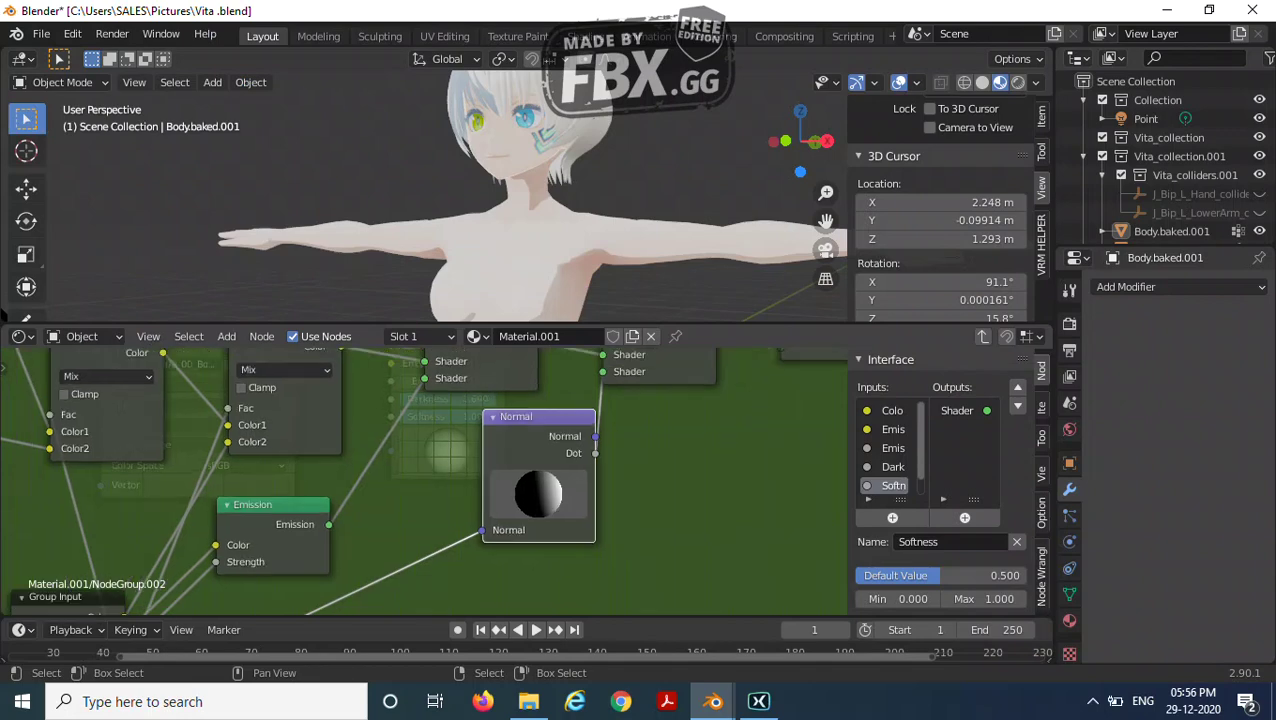
scroll(424, 481, "down", 2)
middle_click_drag(424, 481, 442, 431)
key("Tab")
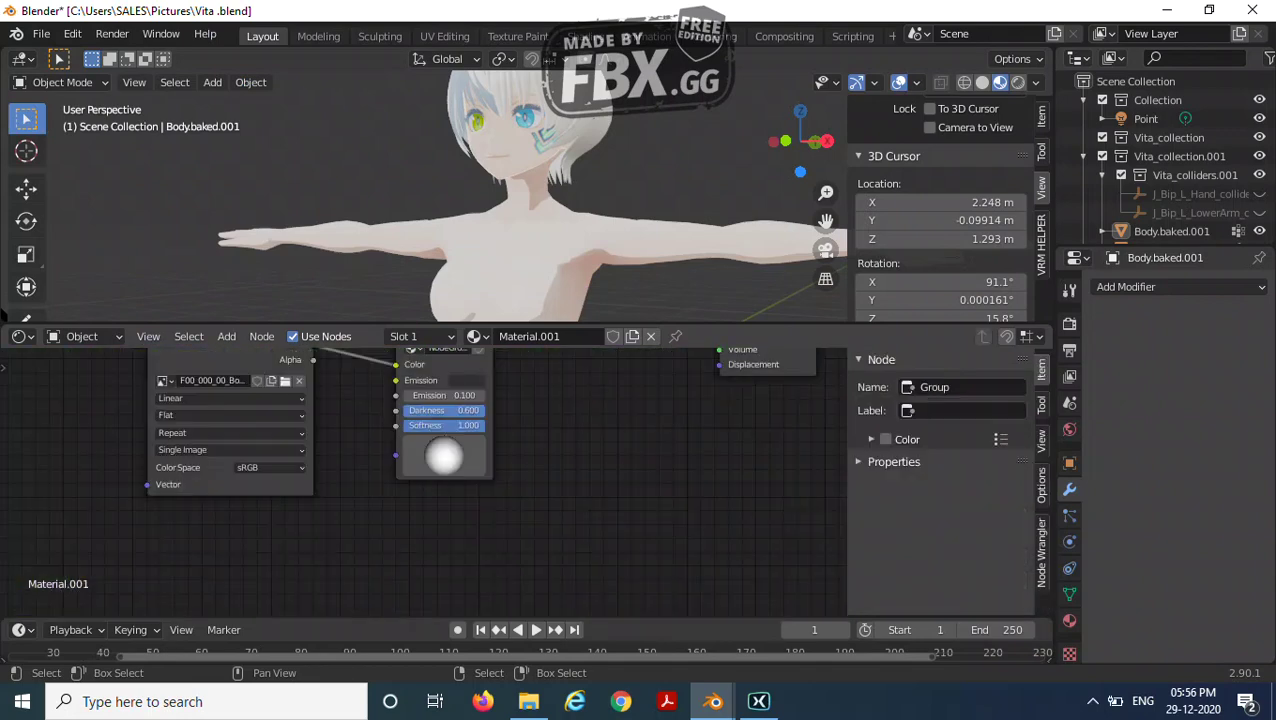
key("Home")
scroll(526, 195, "down", 4)
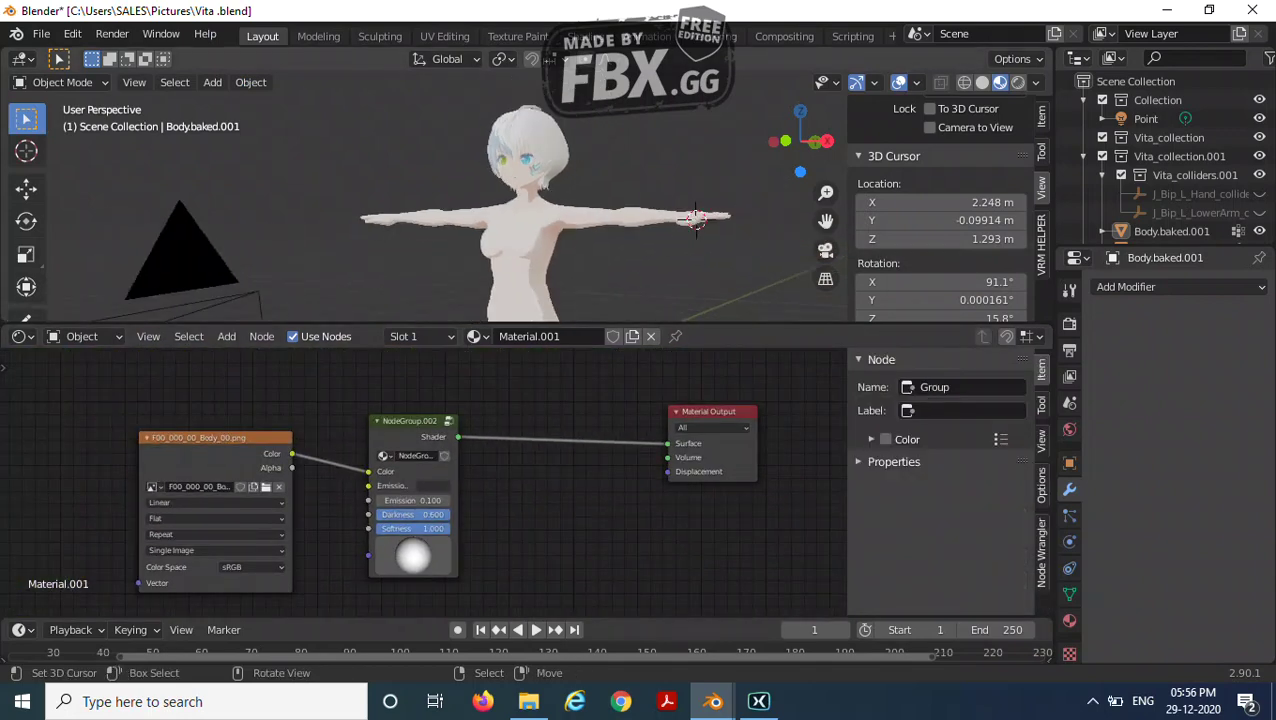
middle_click_drag(526, 195, 610, 225)
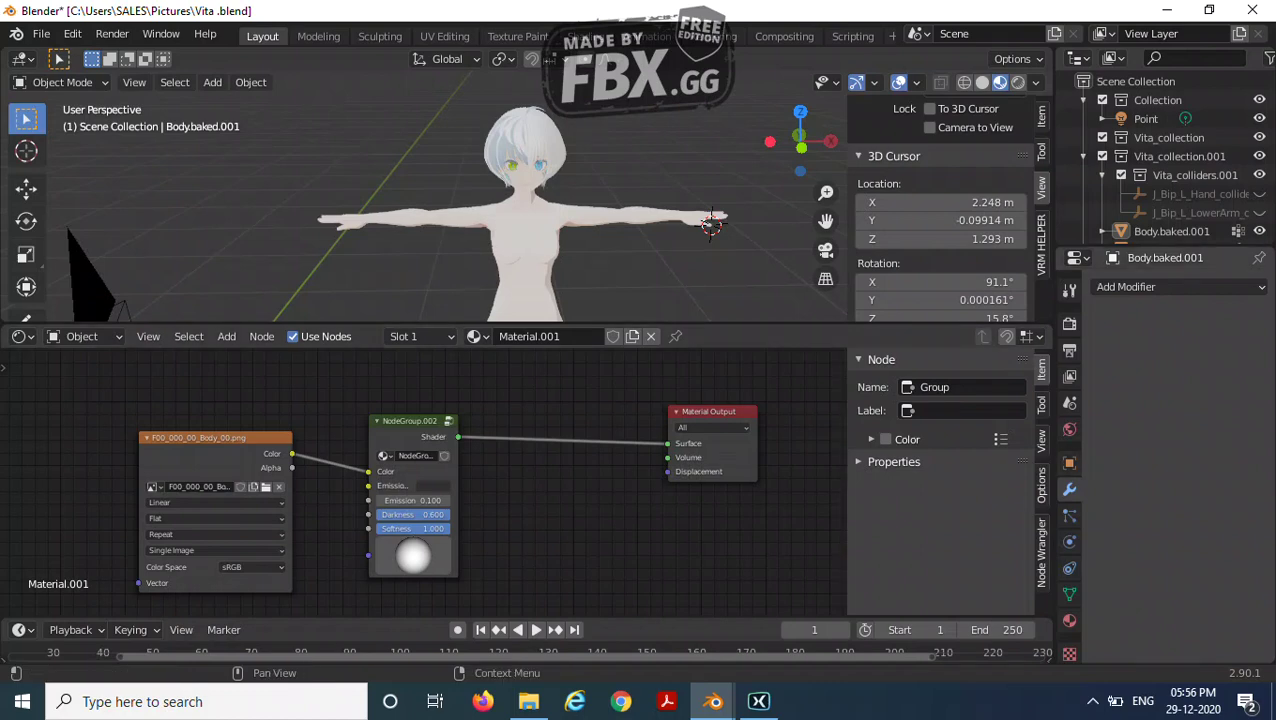
Add a Solidify modifier to the character's body mesh.
left_click(1125, 286)
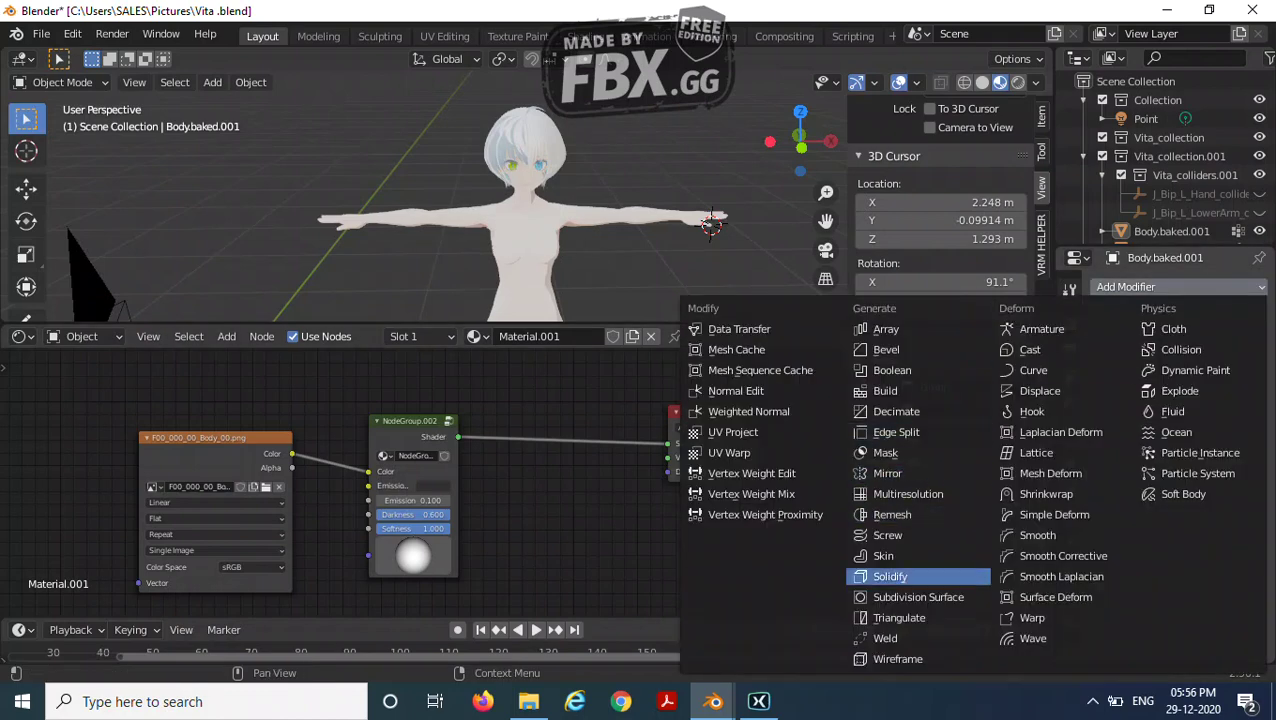
left_click(920, 576)
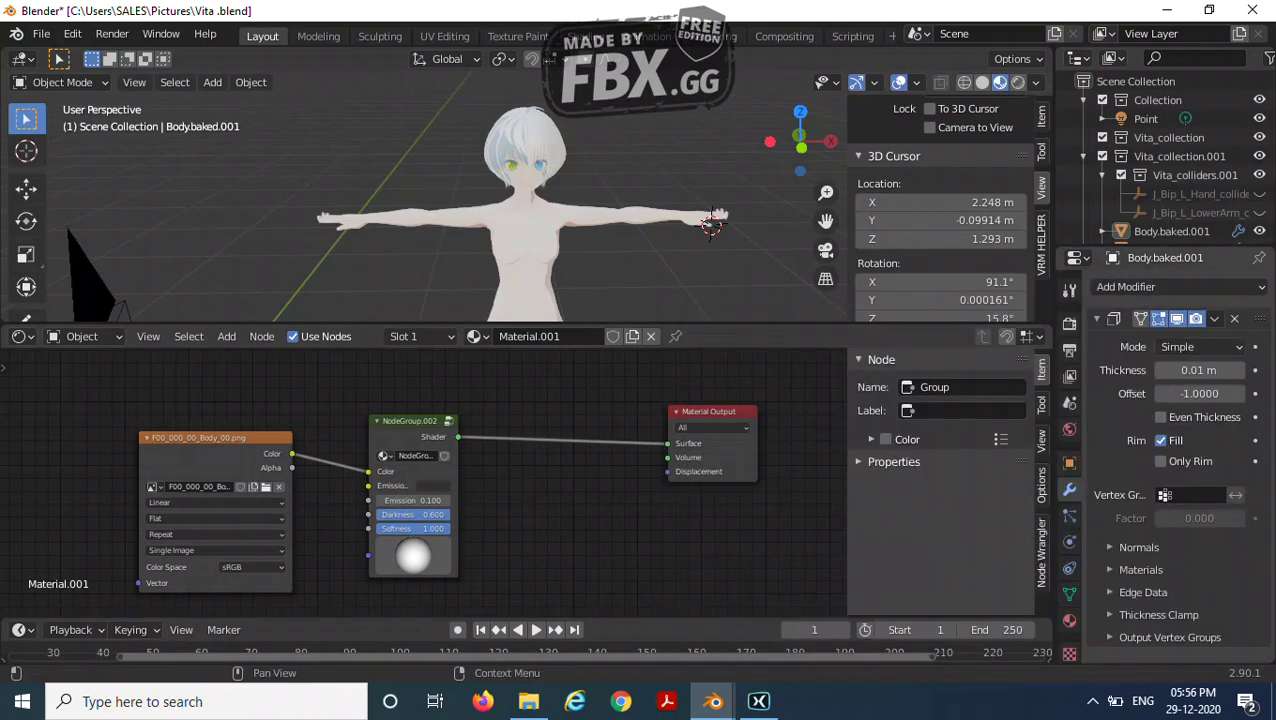
left_click(1194, 370)
key("Return")
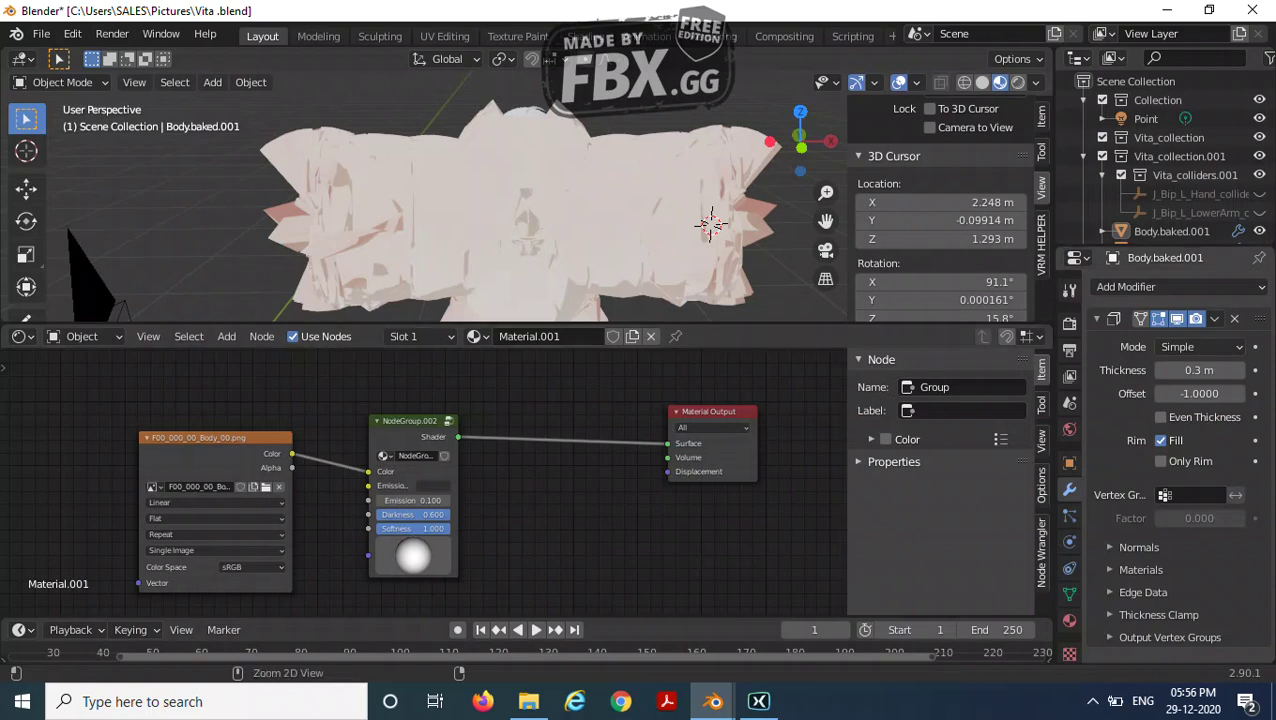
key("ctrl+z")
Set the Solidify modifier's thickness to 0.003 m and check the body up close.
left_click(1196, 370)
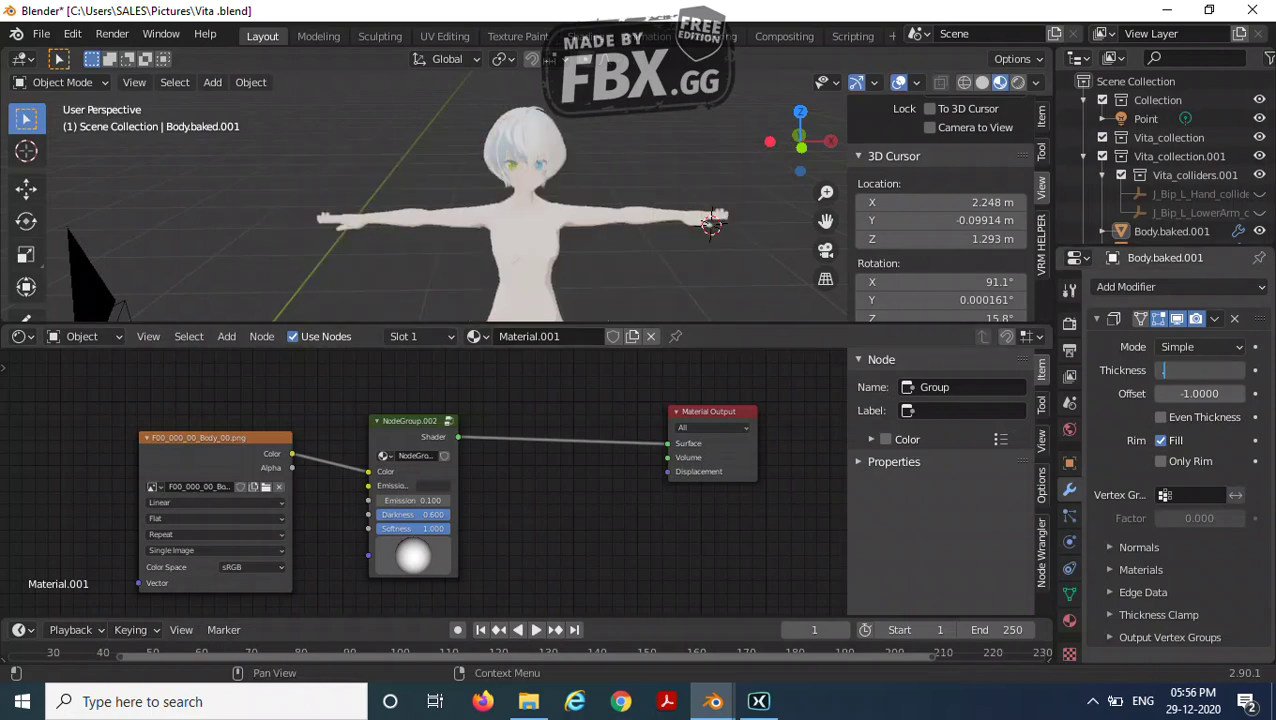
type(".003")
key("Return")
scroll(760, 235, "up", 3)
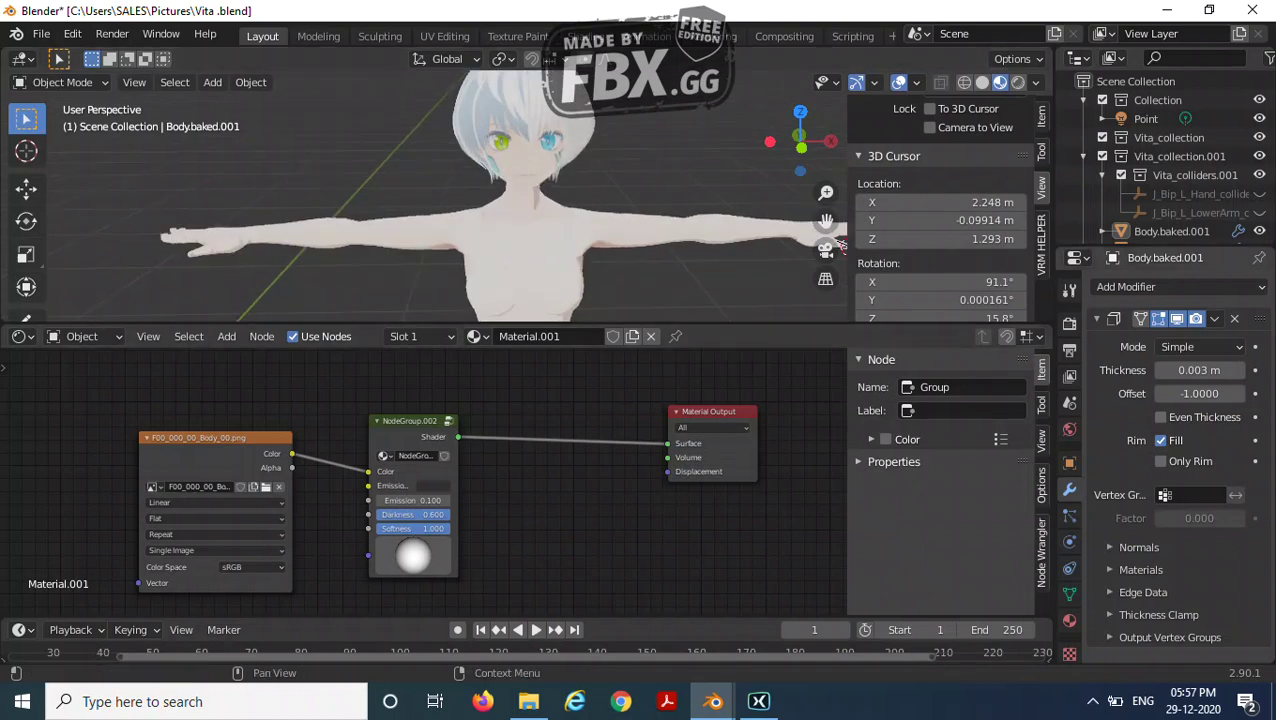
Configure the body's Solidify modifier with rim Fill off, normals flipped and a material offset of 1.
left_click(1161, 440)
left_click(1139, 547)
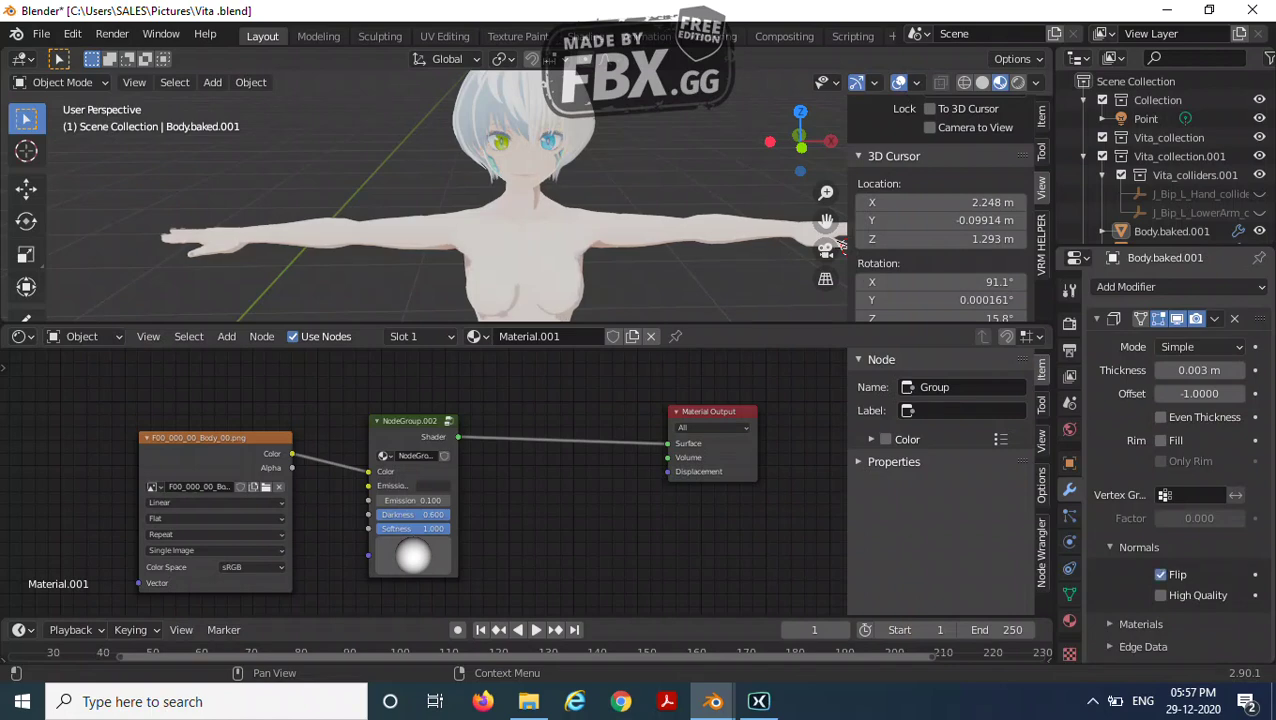
left_click(1140, 624)
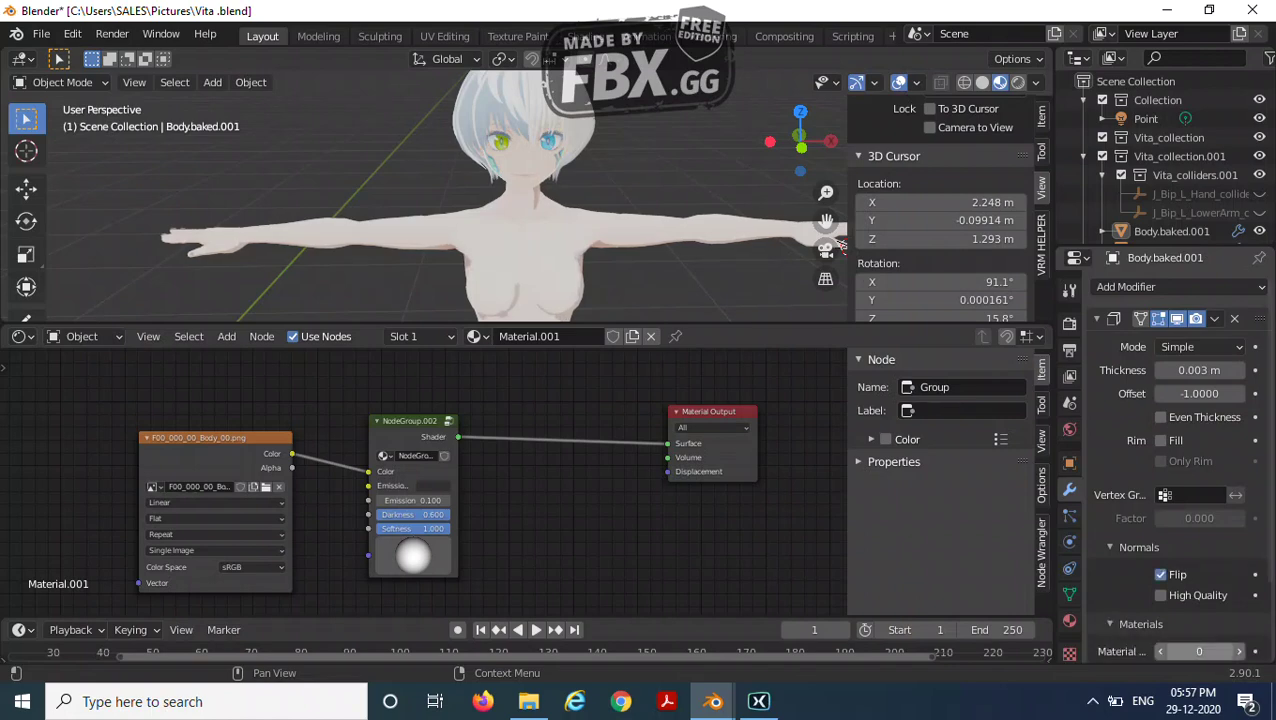
left_click(1239, 651)
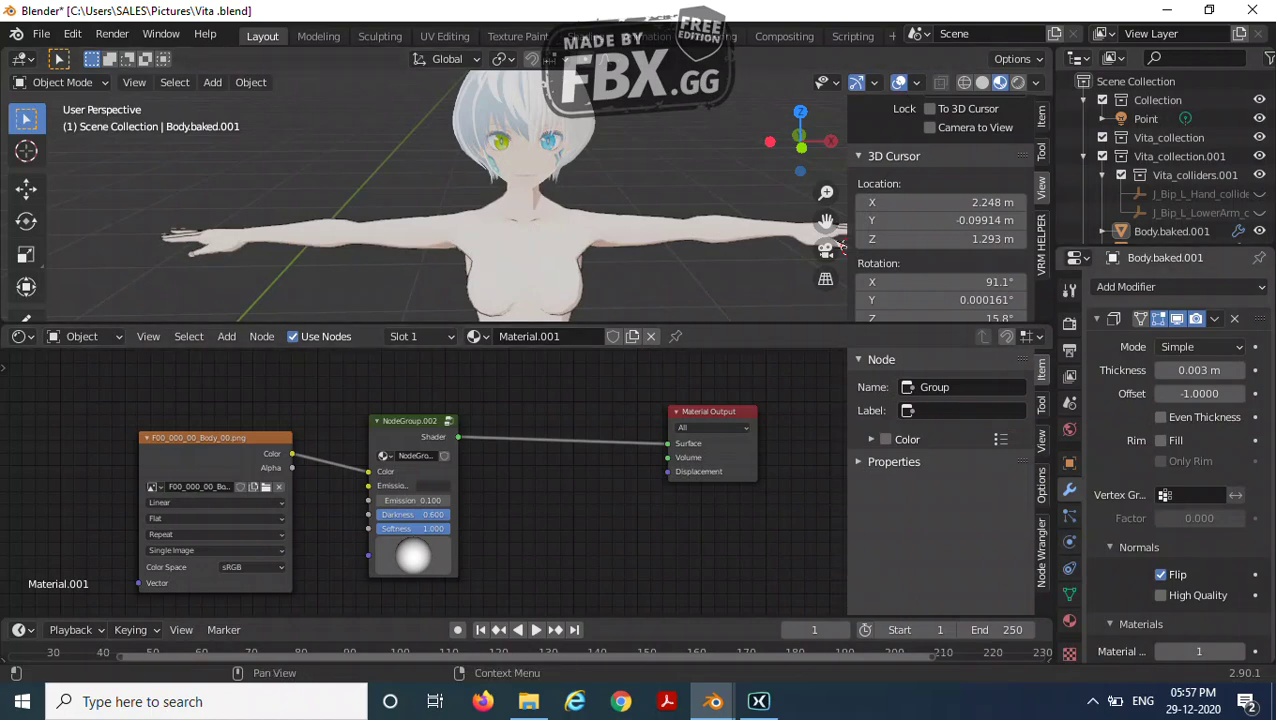
Review the body's two material slots, Material.001 and the black Material.004, and their node trees.
left_click(1069, 620)
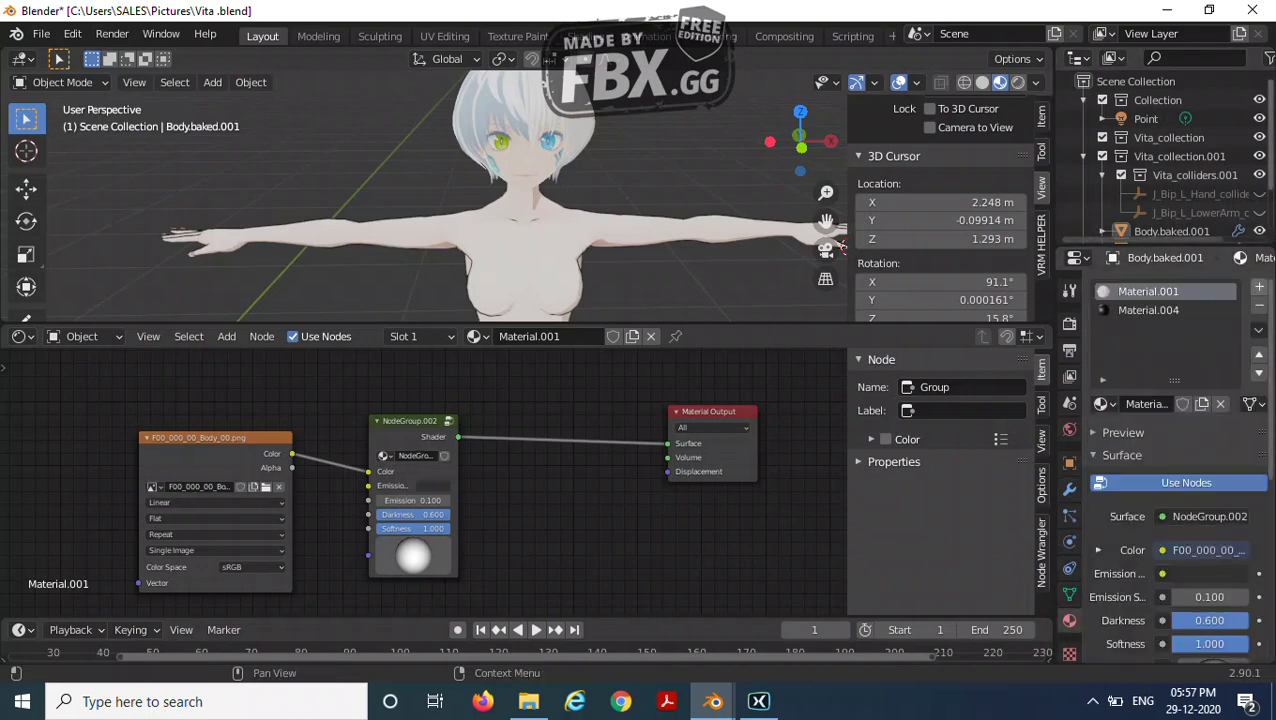
left_click(1148, 310)
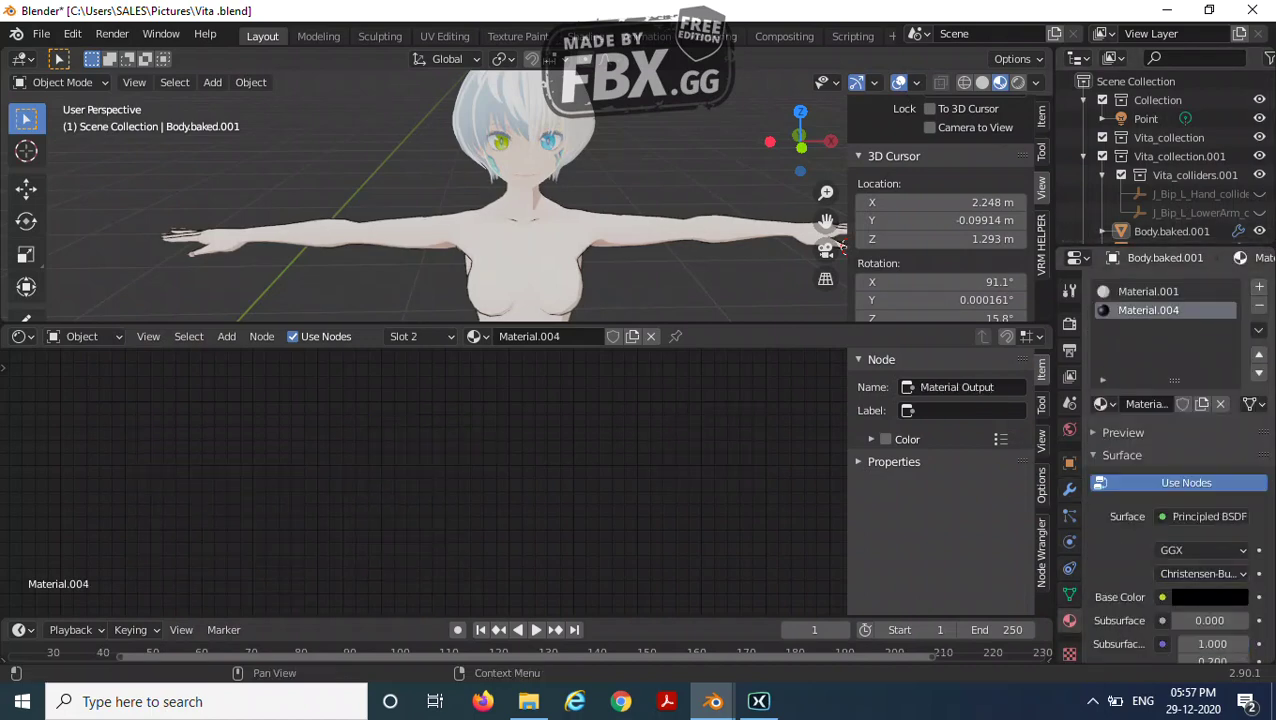
left_click(1148, 291)
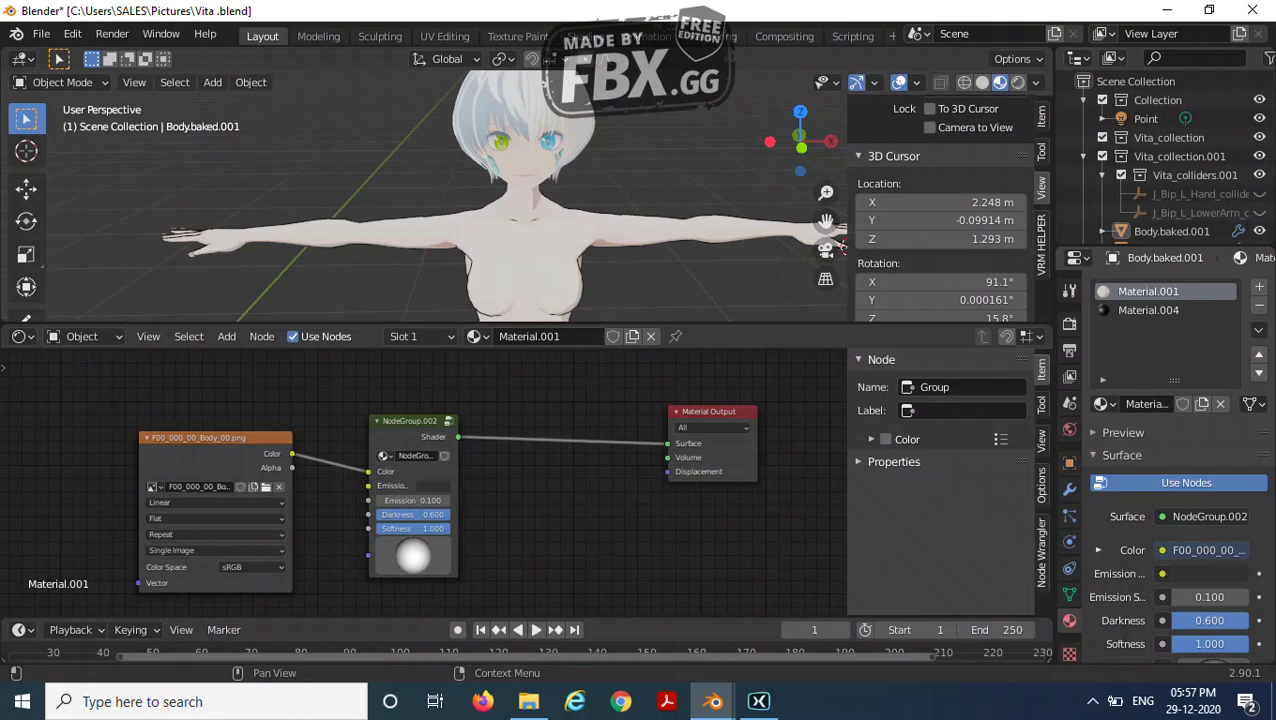
Try a material offset of 2 on the Solidify modifier and return it to 1.
left_click(1069, 489)
scroll(1199, 576, "down", 2)
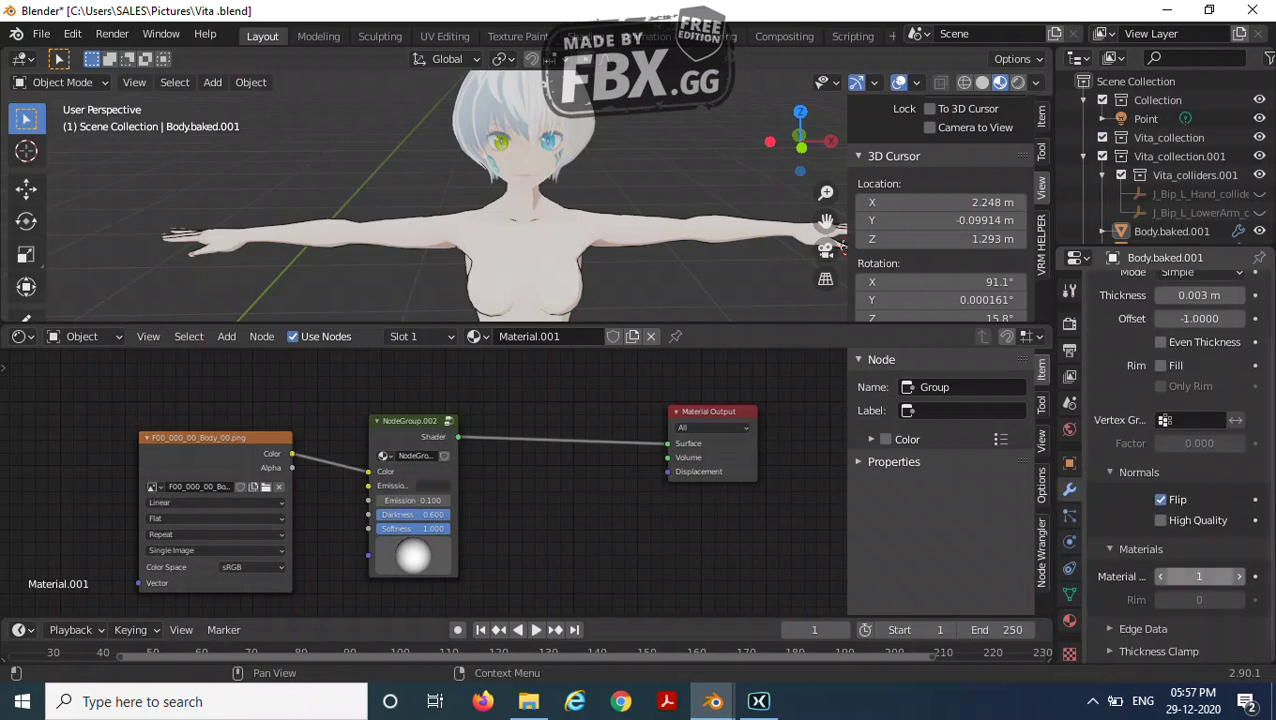
left_click(1238, 576)
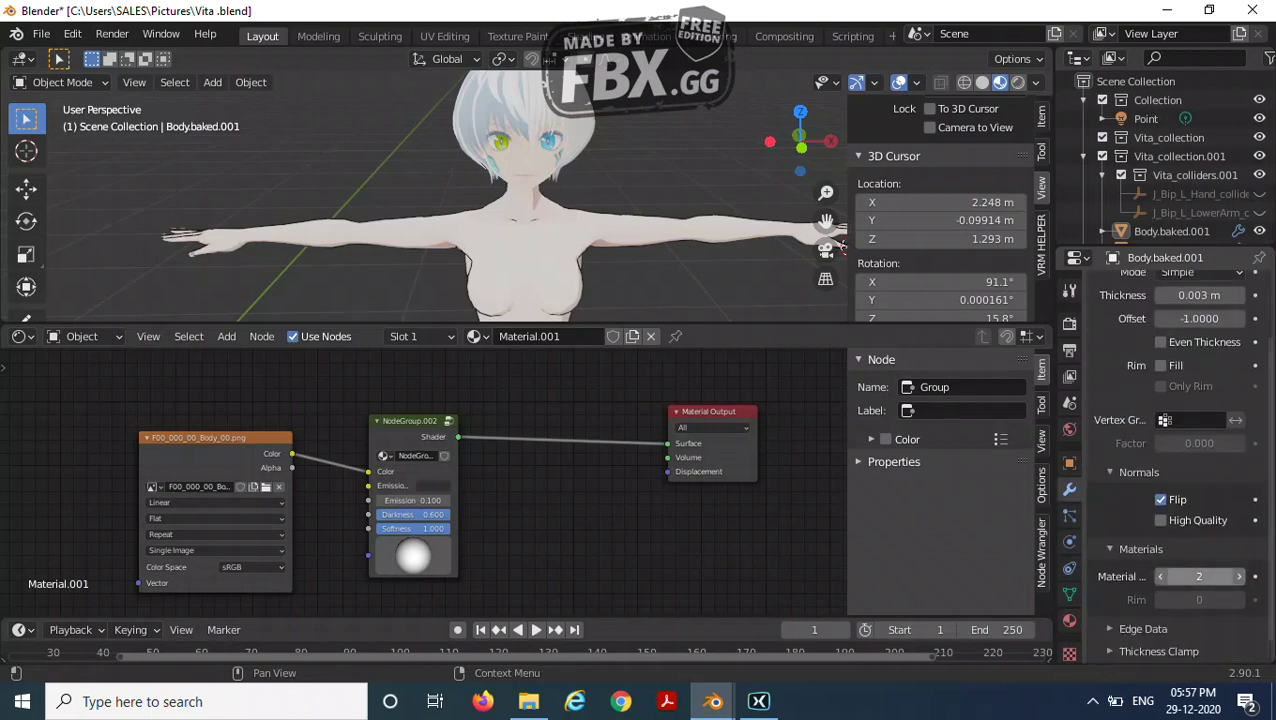
left_click(1160, 576)
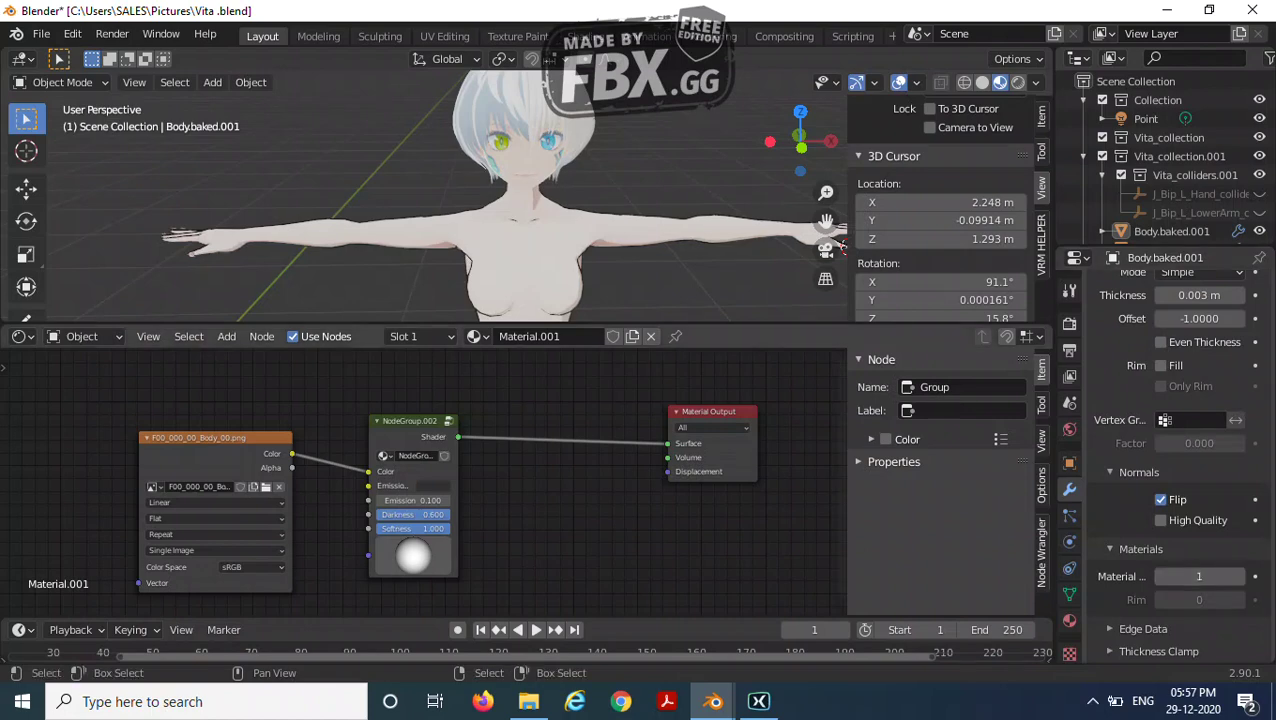
Turn off Backface Culling for the black Material.004, inspect the body, and turn the option back on.
scroll(523, 197, "down", 1)
left_click(1069, 620)
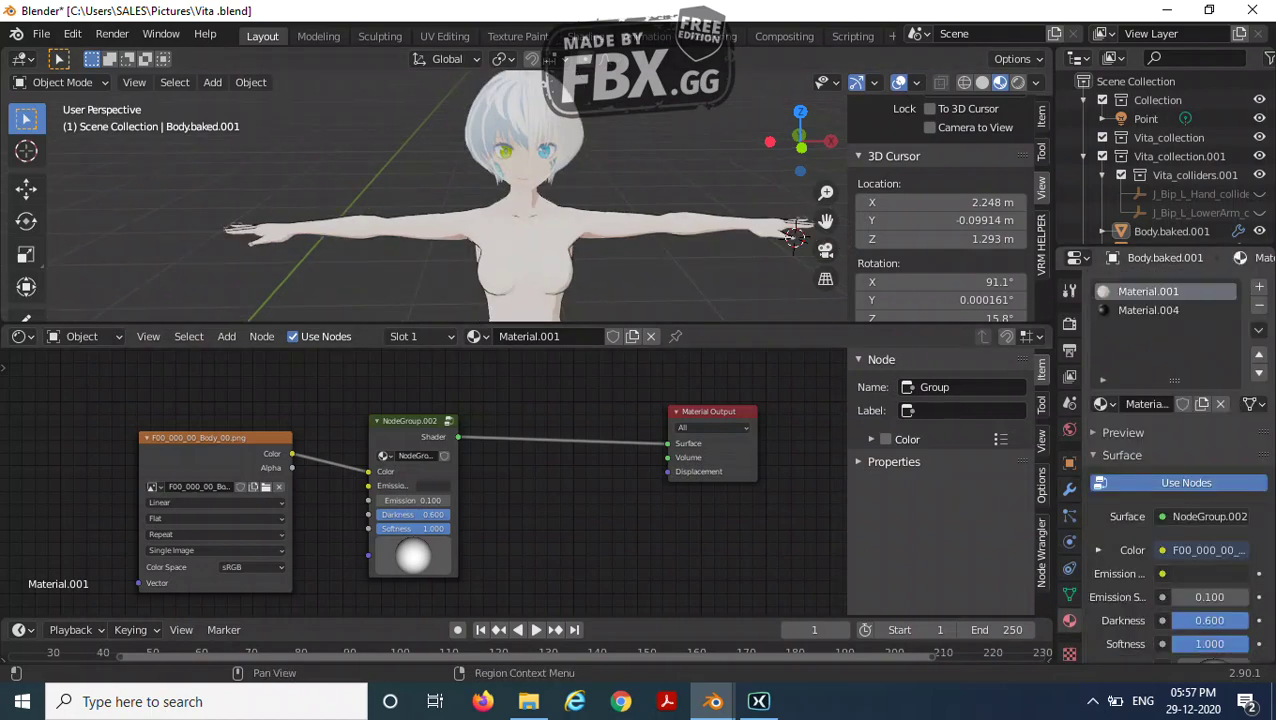
scroll(1180, 450, "down", 3)
scroll(1180, 470, "up", 5)
left_click(1148, 310)
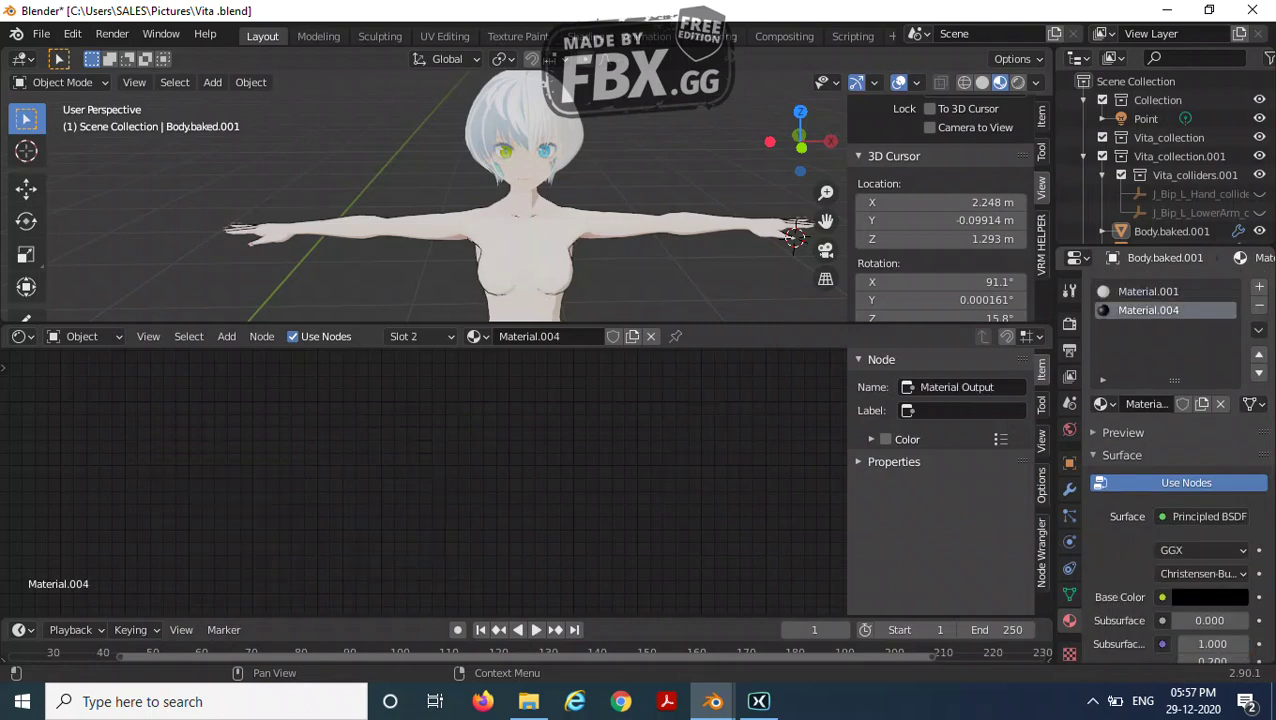
scroll(1180, 460, "down", 10)
scroll(1176, 460, "down", 6)
left_click(1167, 437)
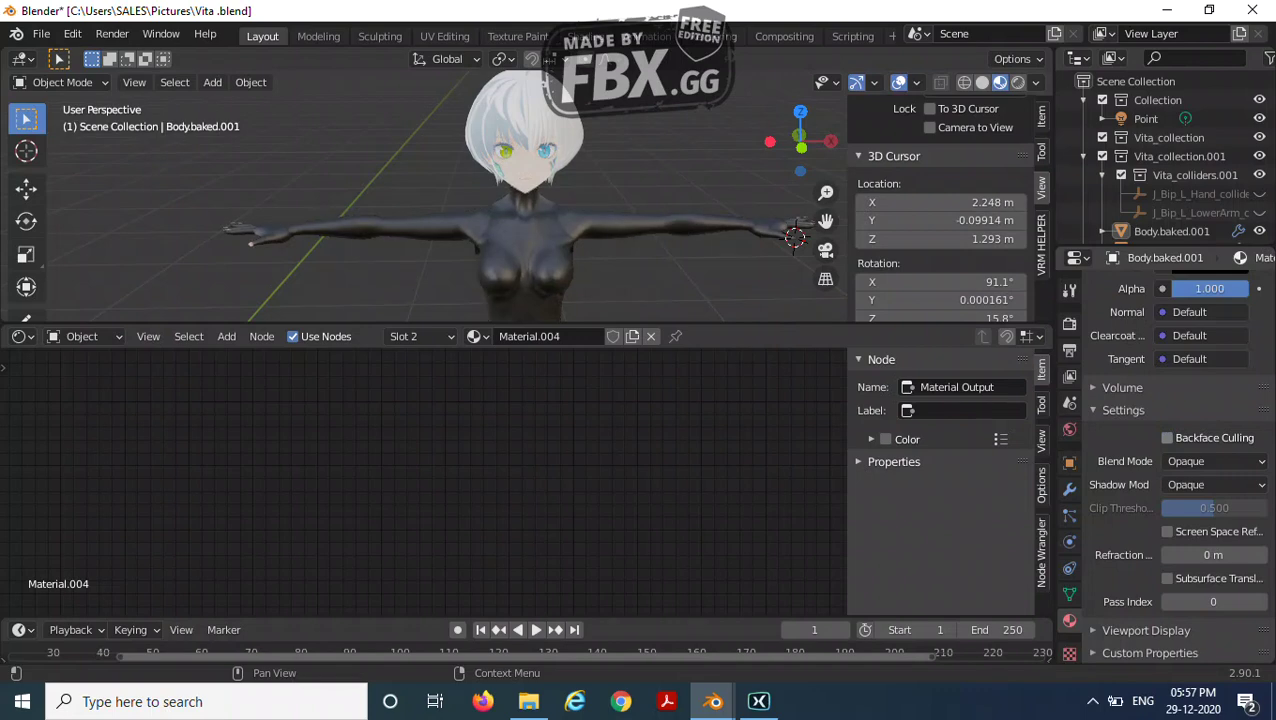
scroll(436, 200, "up", 2)
middle_click_drag(436, 200, 472, 187)
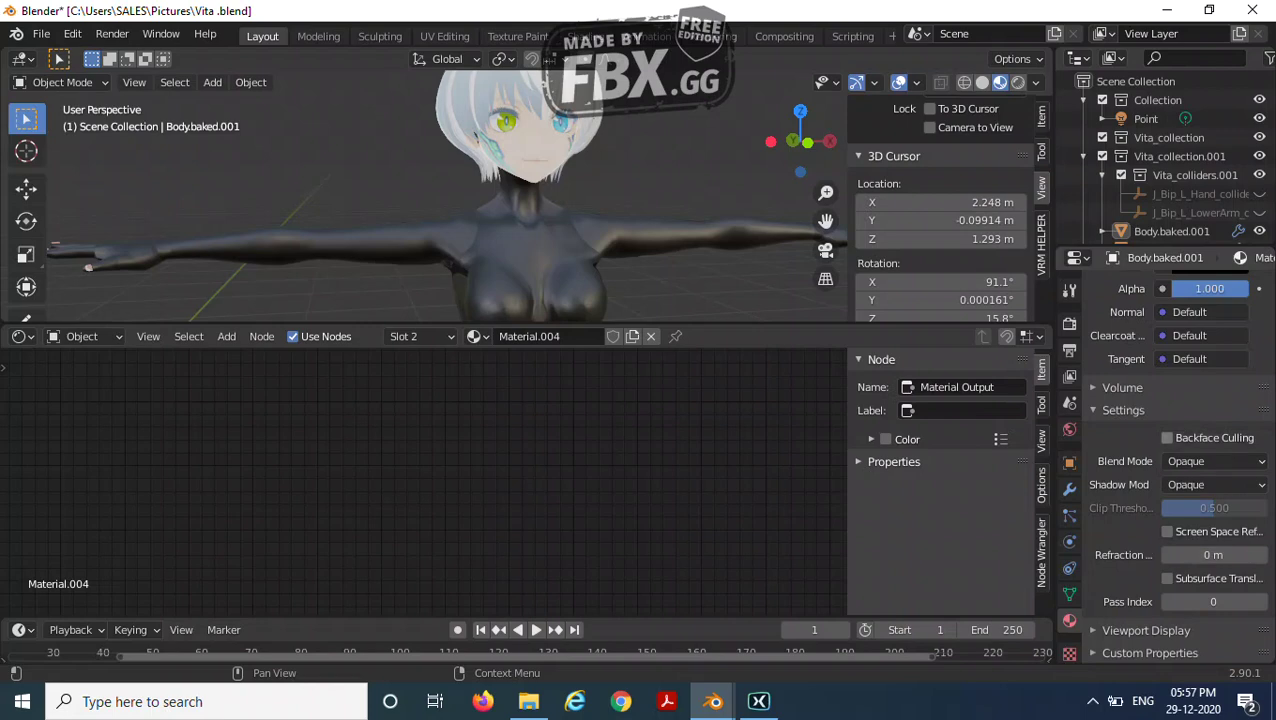
left_click(1166, 437)
Examine the dark outline around the character's body from several angles and distances.
scroll(752, 232, "down", 3)
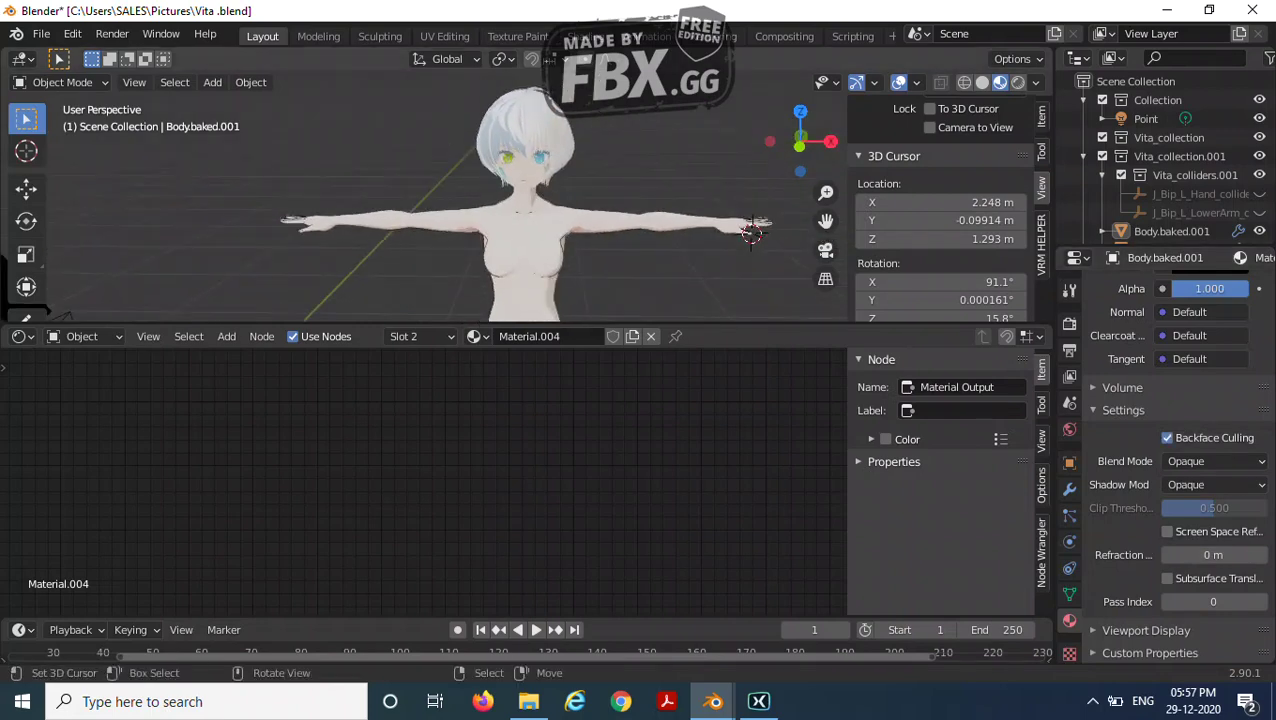
scroll(752, 232, "up", 5)
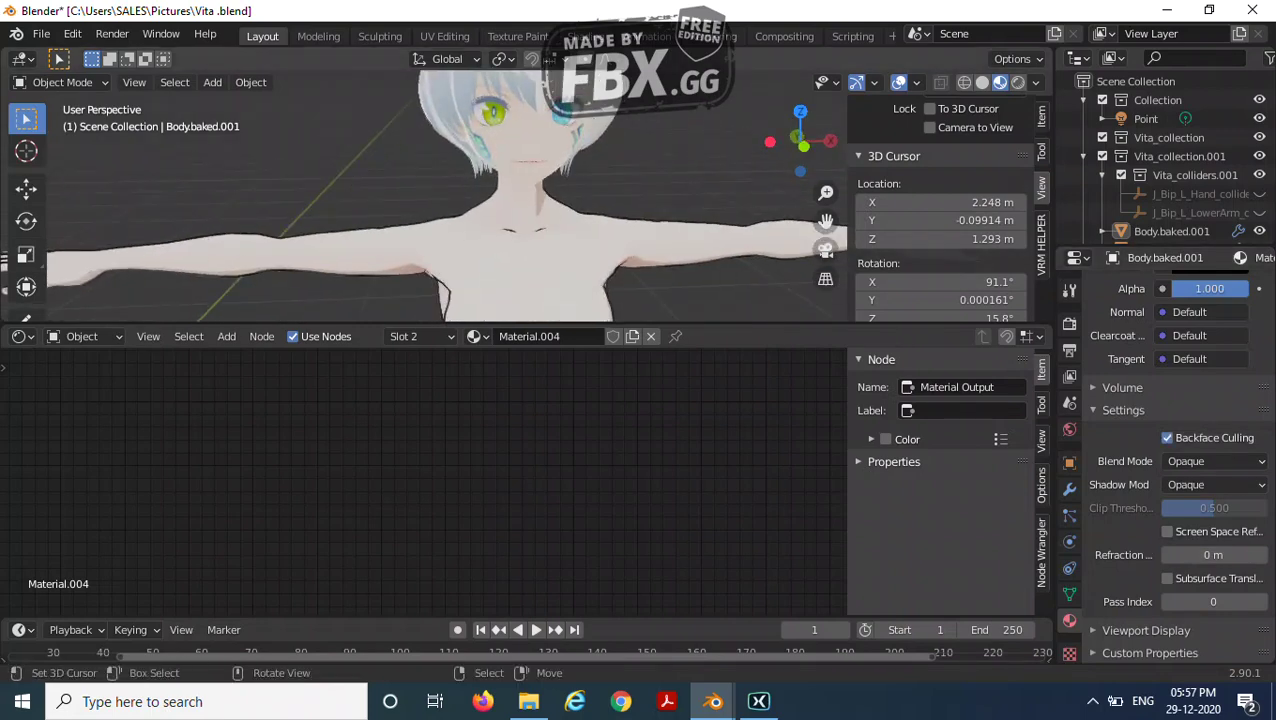
scroll(833, 226, "down", 2)
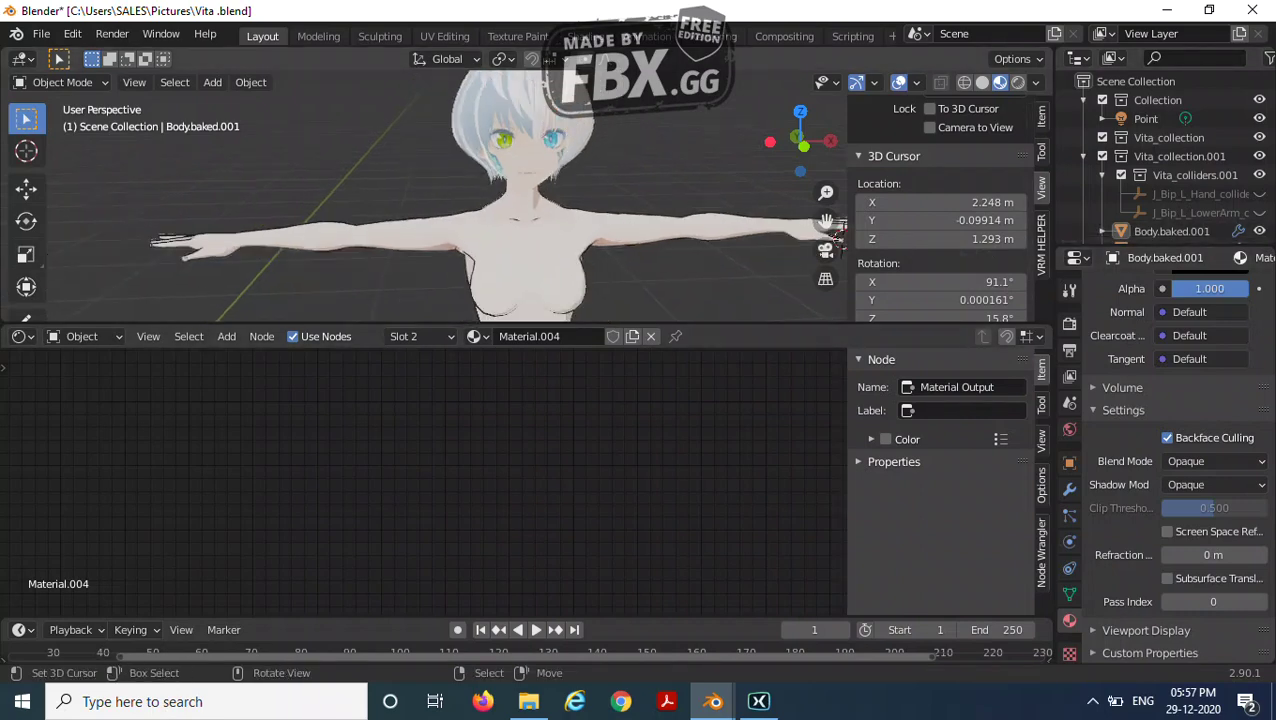
scroll(640, 230, "down", 1)
middle_click_drag(640, 230, 677, 208)
scroll(656, 220, "down", 2)
scroll(430, 200, "up", 2)
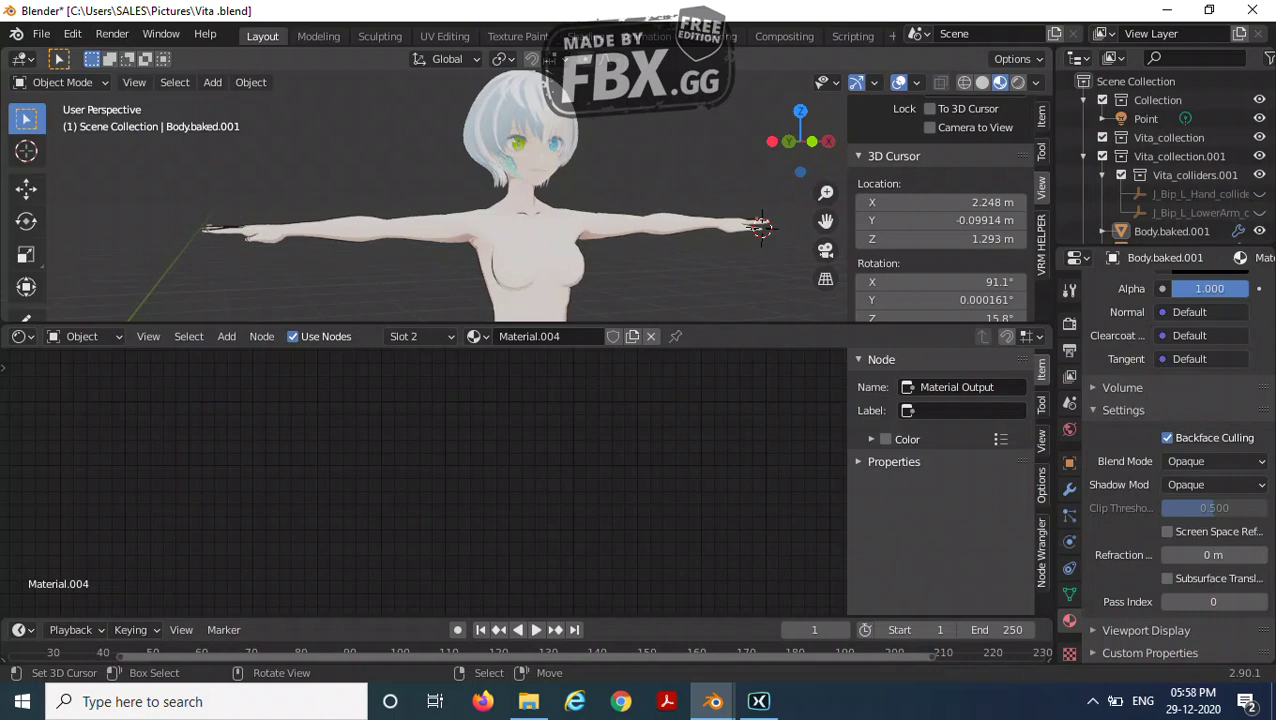
middle_click_drag(430, 200, 460, 200)
scroll(430, 200, "up", 5)
scroll(450, 200, "down", 8)
scroll(450, 200, "up", 2)
scroll(450, 200, "up", 1)
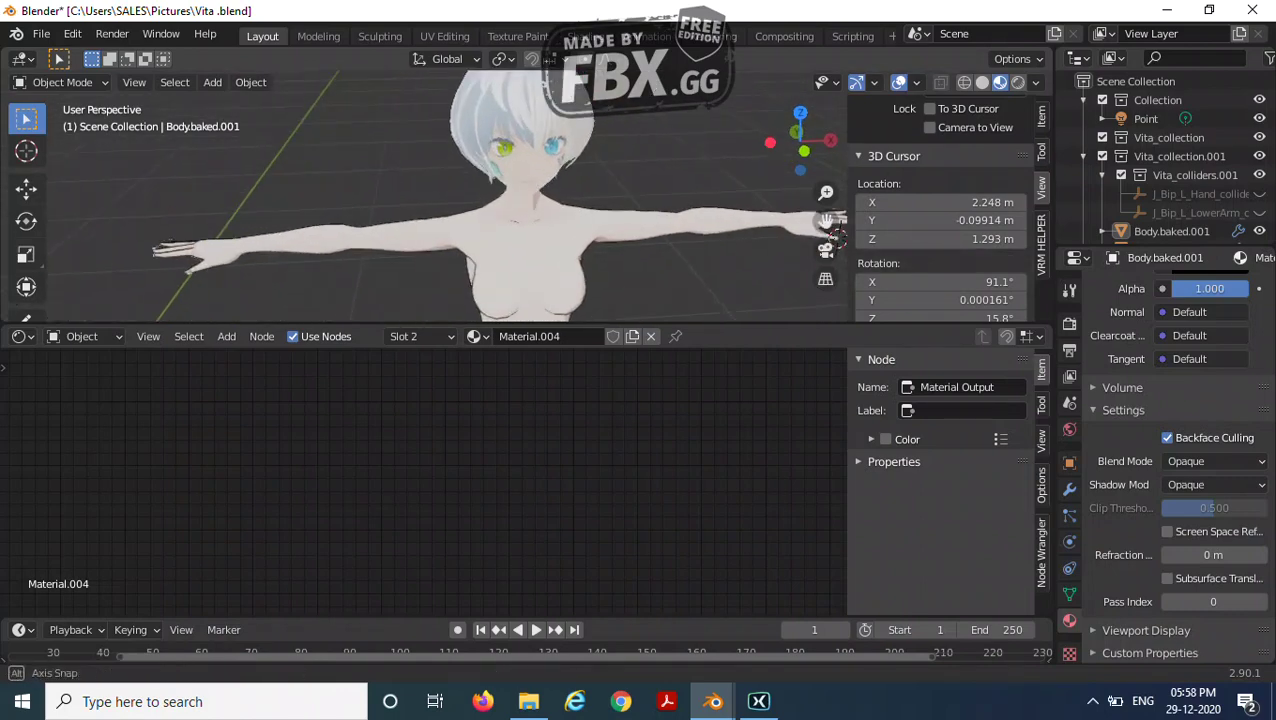